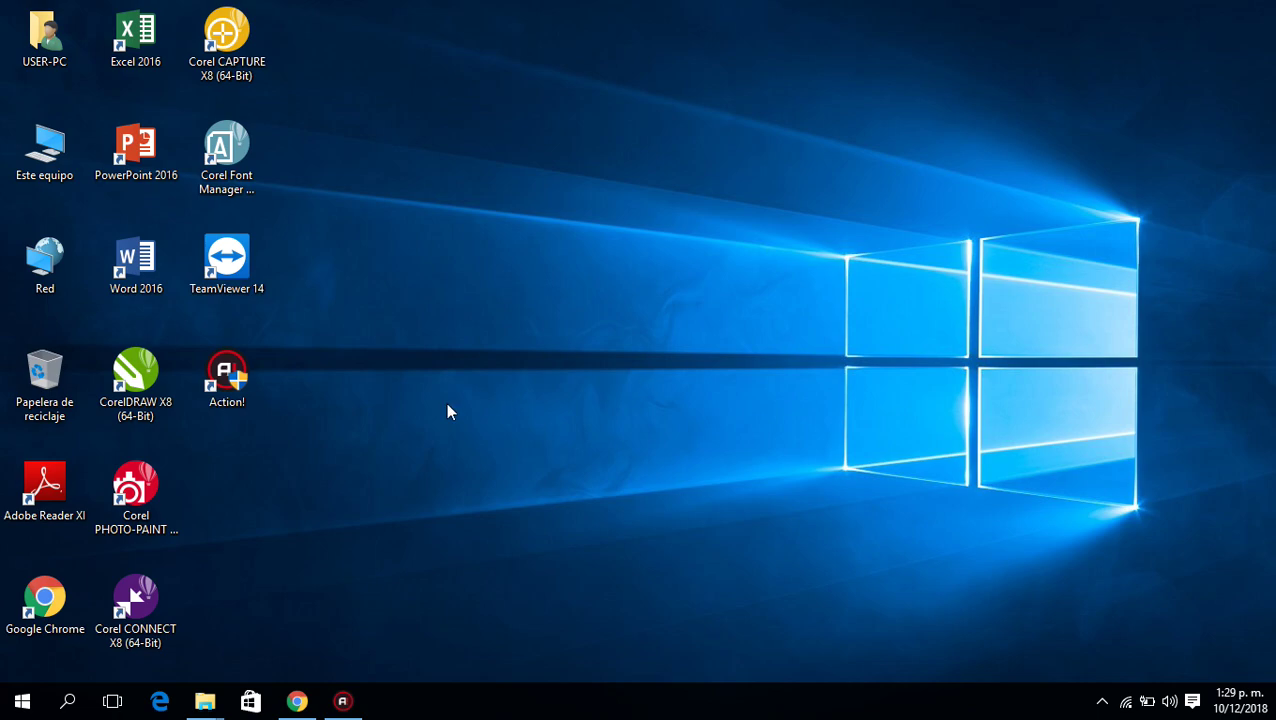
right_click(341, 271)
click(421, 335)
Step: Run SETUP.EXE from the xeltek DVD in drive F: and allow it to make changes to the PC
double_click(58, 168)
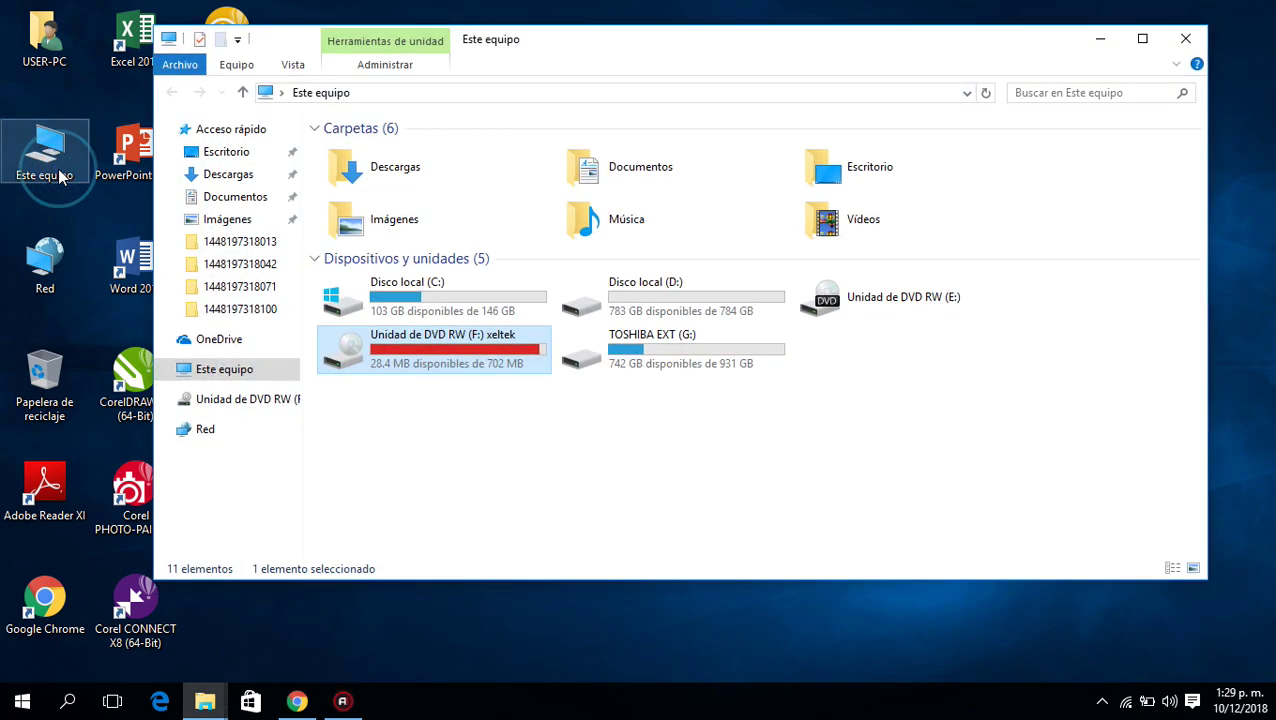
click(487, 358)
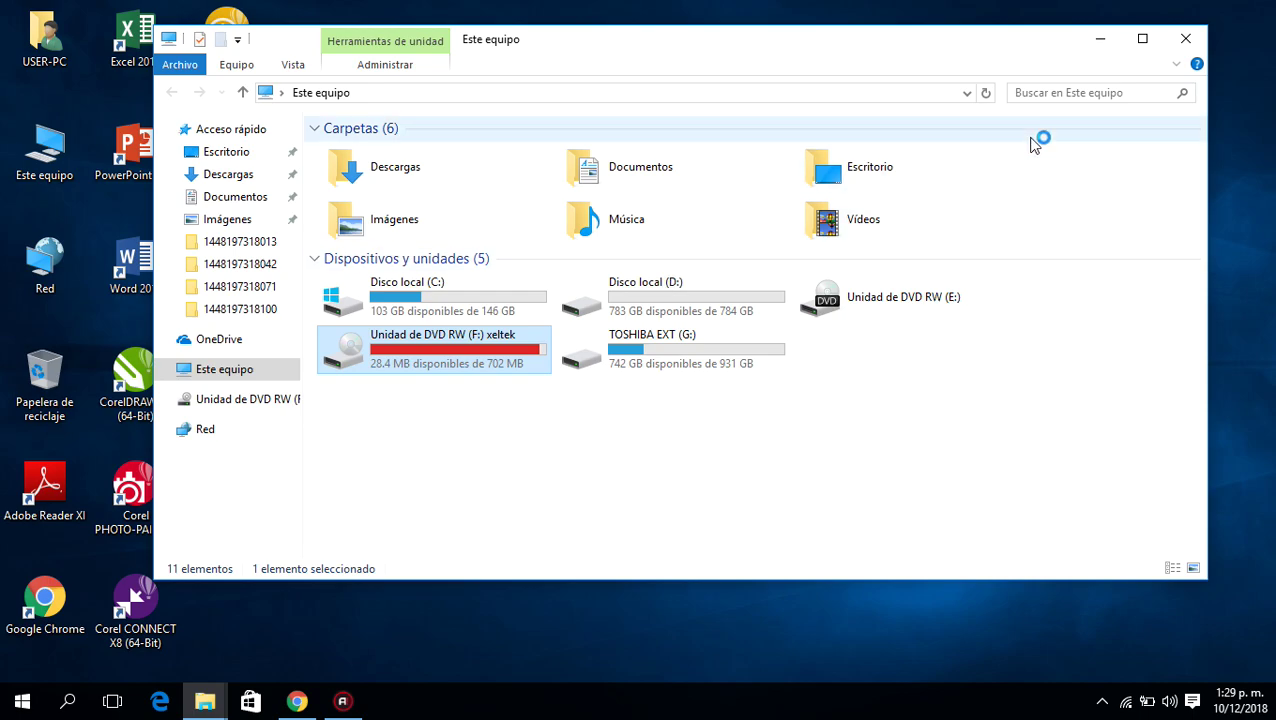
click(1100, 40)
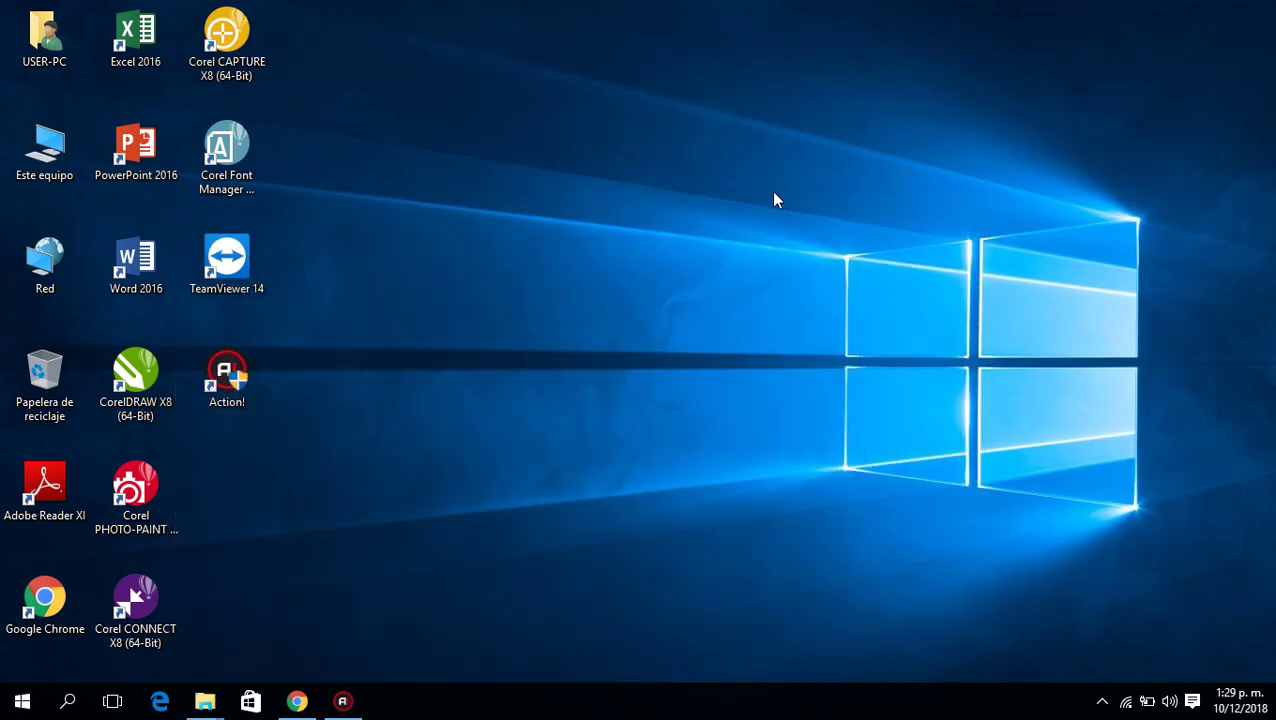
right_click(643, 194)
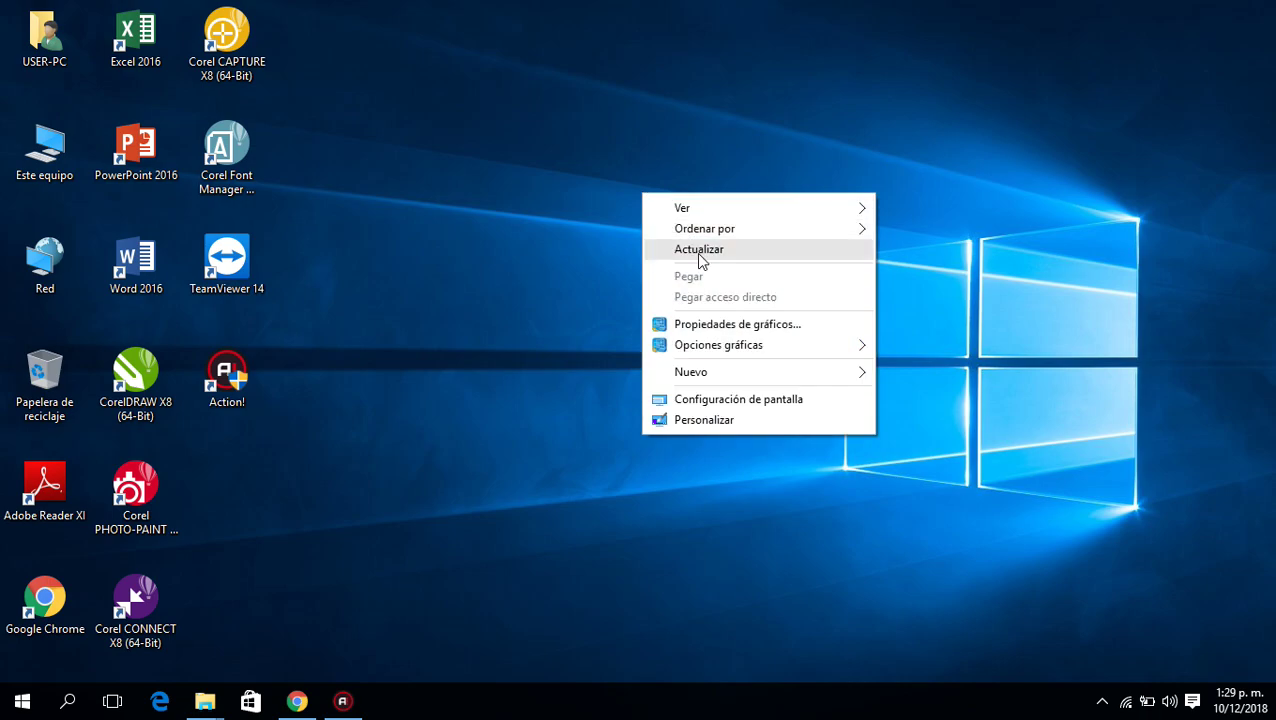
click(700, 258)
right_click(702, 249)
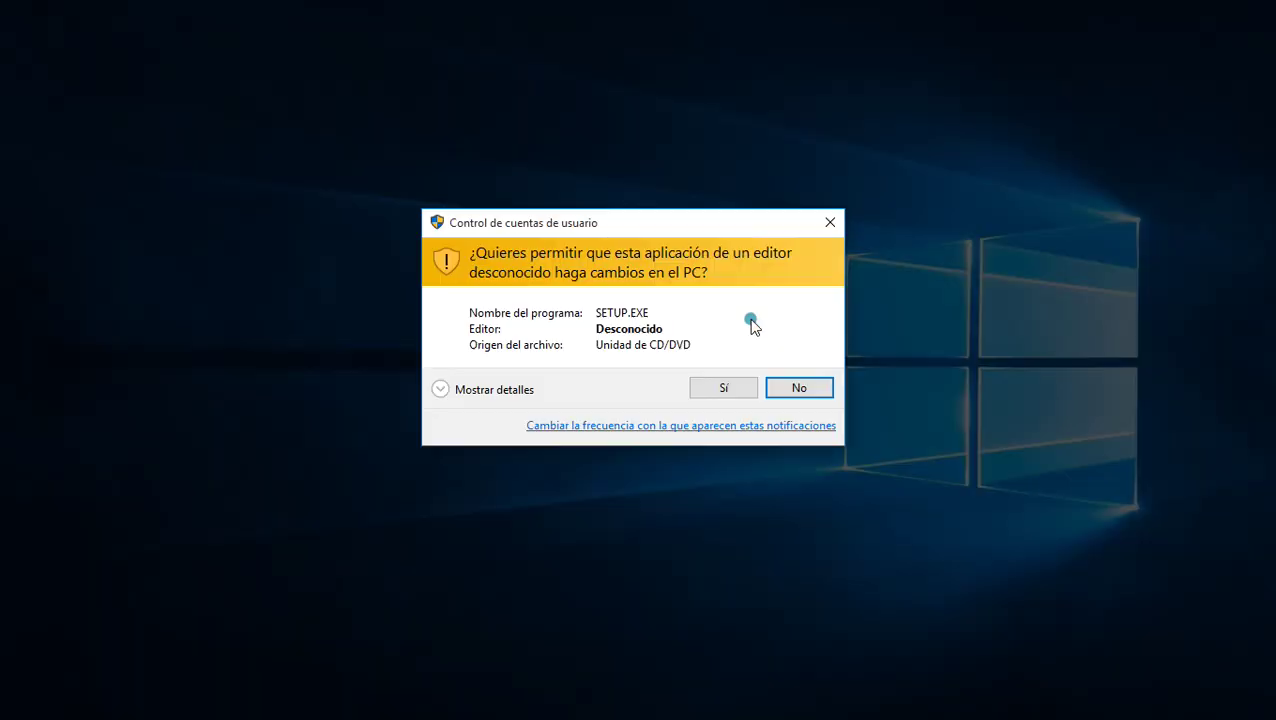
click(731, 390)
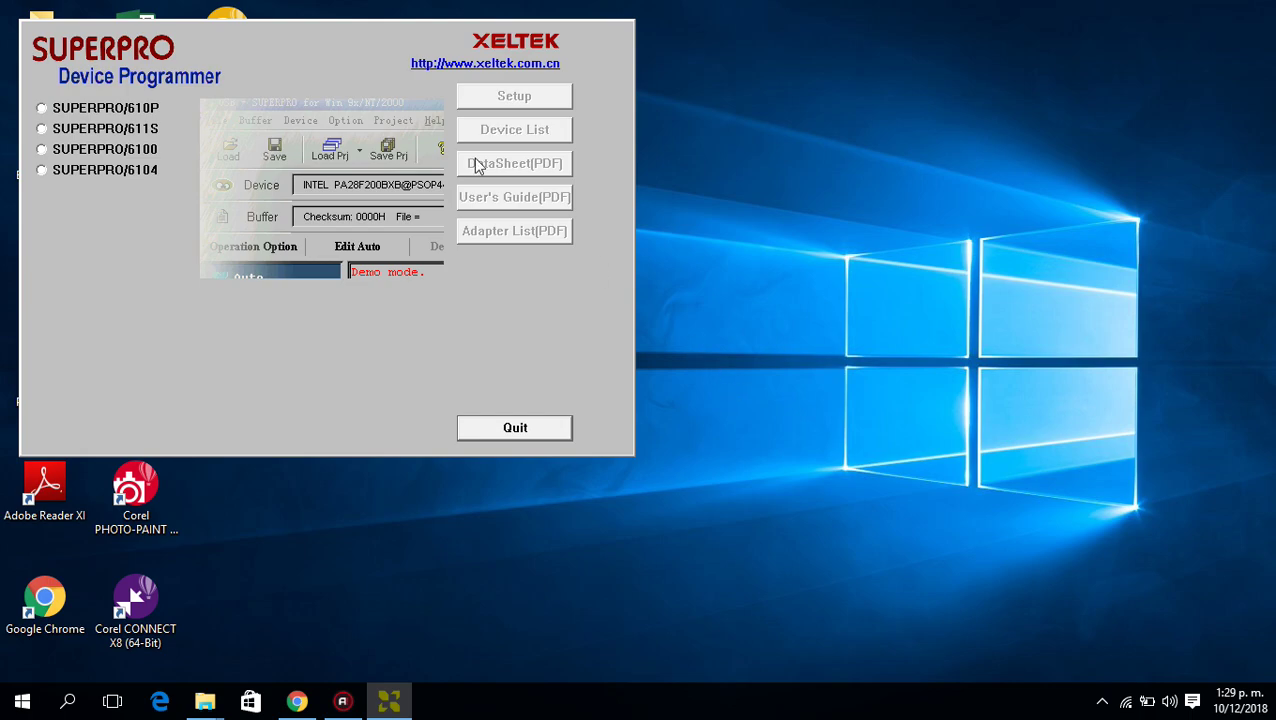
Step: Choose the SUPERPRO/610P programmer and start its software setup
click(127, 110)
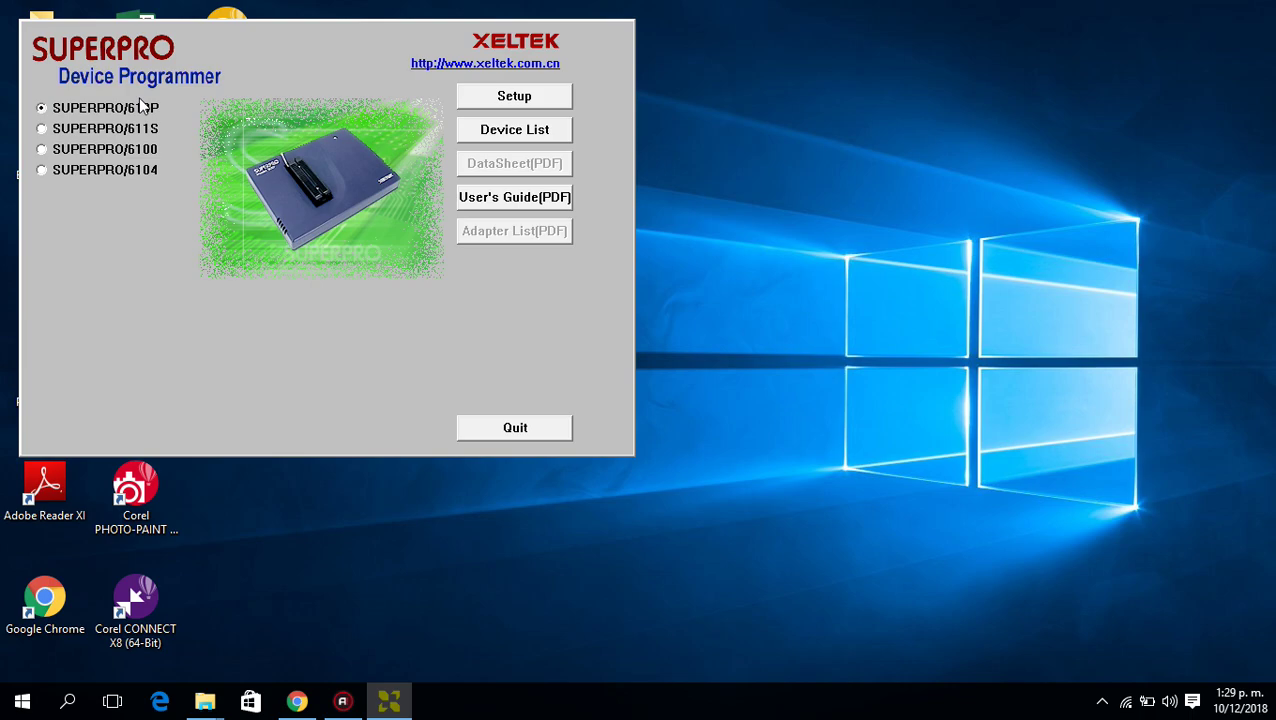
click(492, 104)
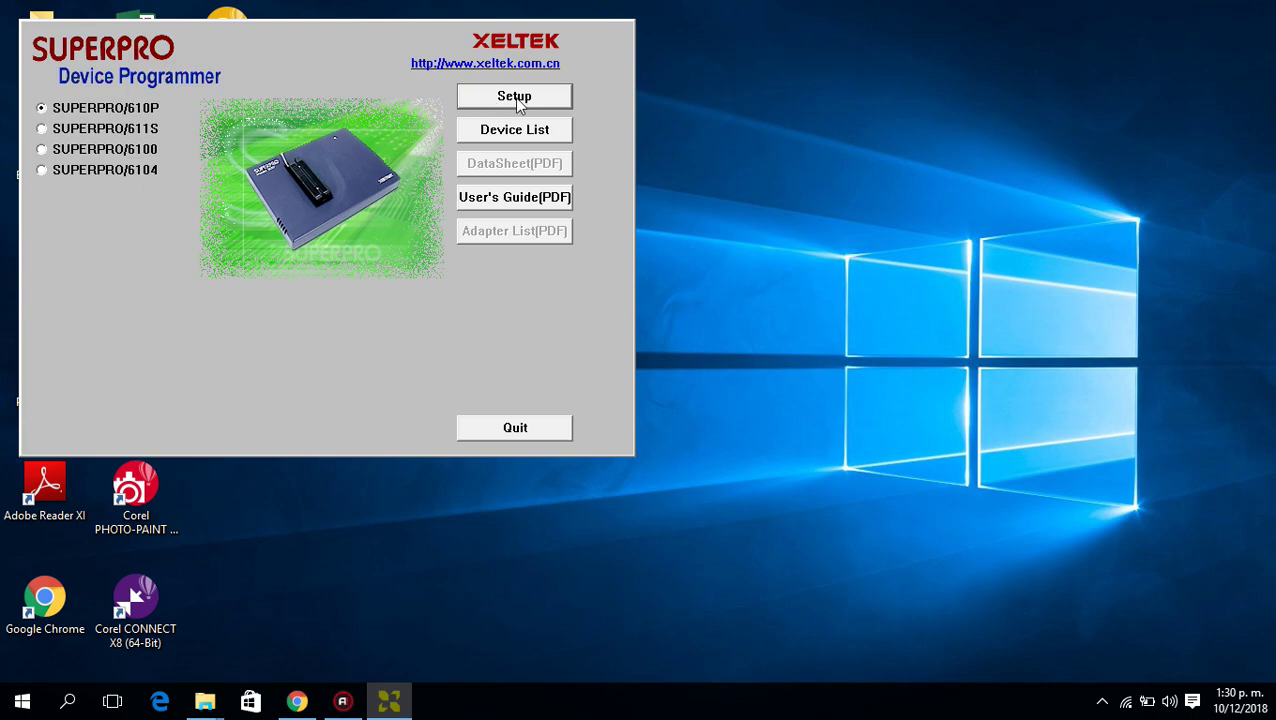
click(516, 98)
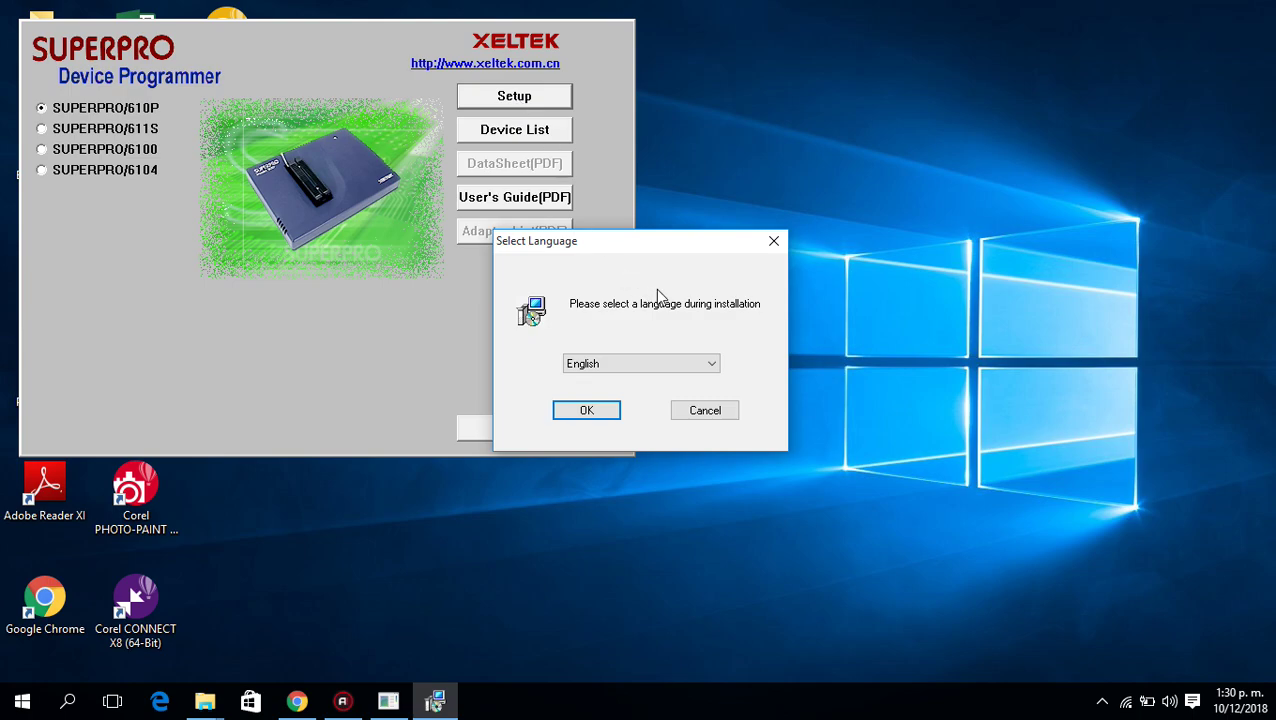
Step: Confirm Spanish as the installation language and close the duplicate language selection window
click(635, 365)
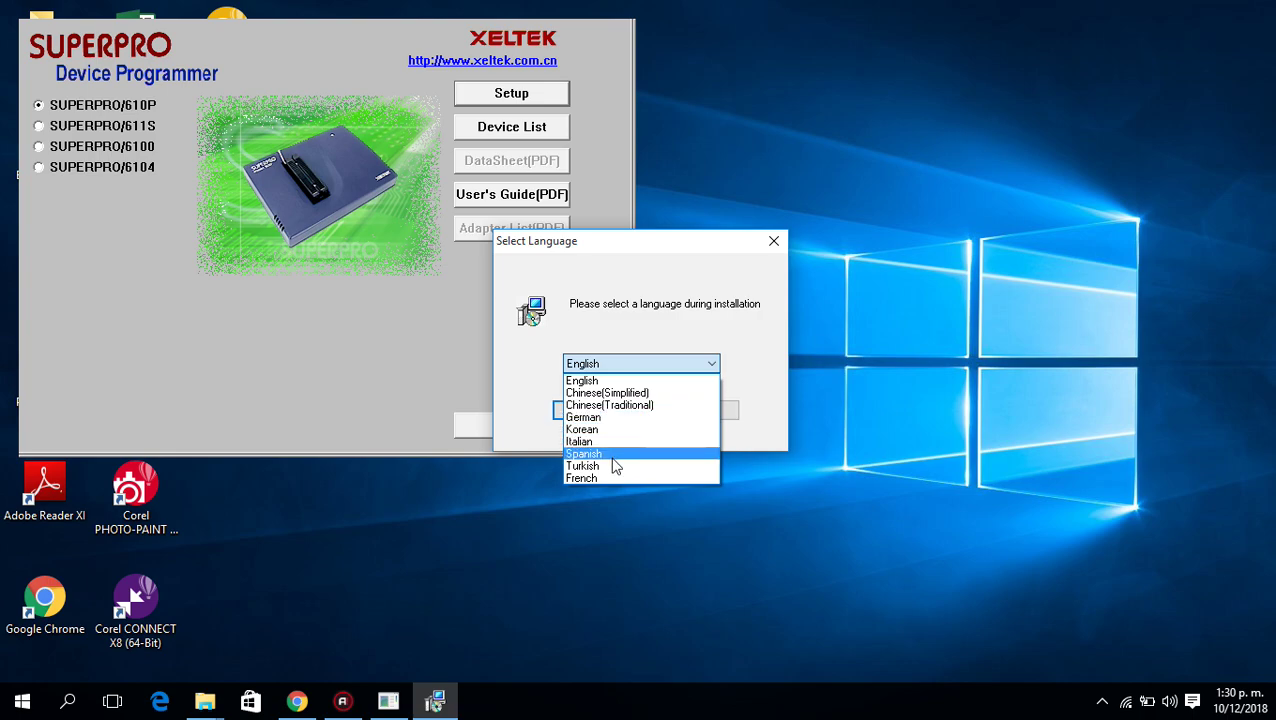
click(618, 453)
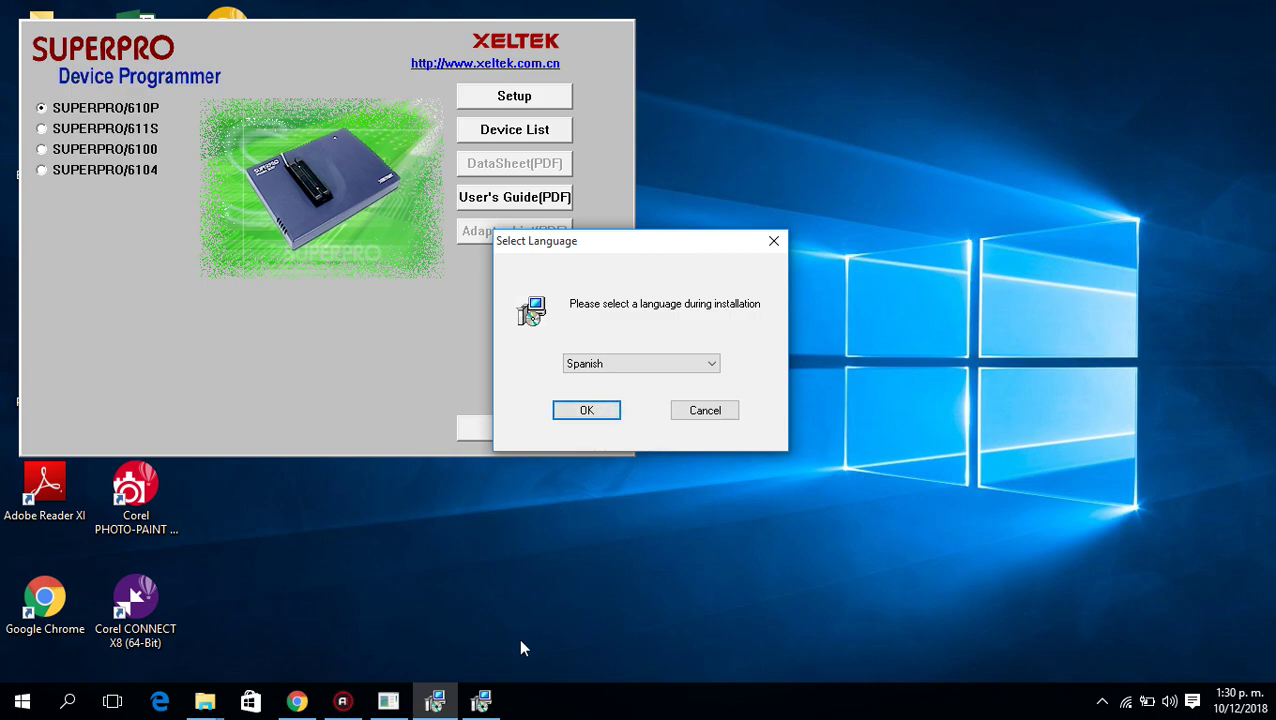
click(486, 700)
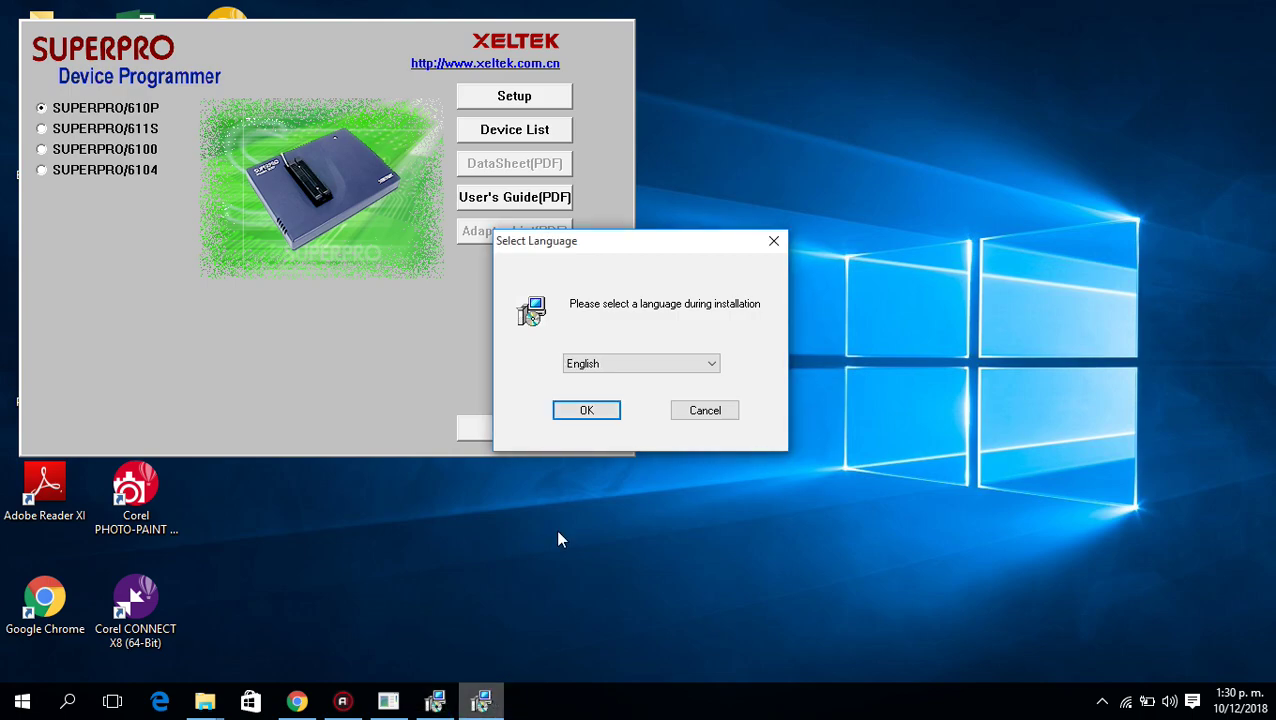
click(774, 243)
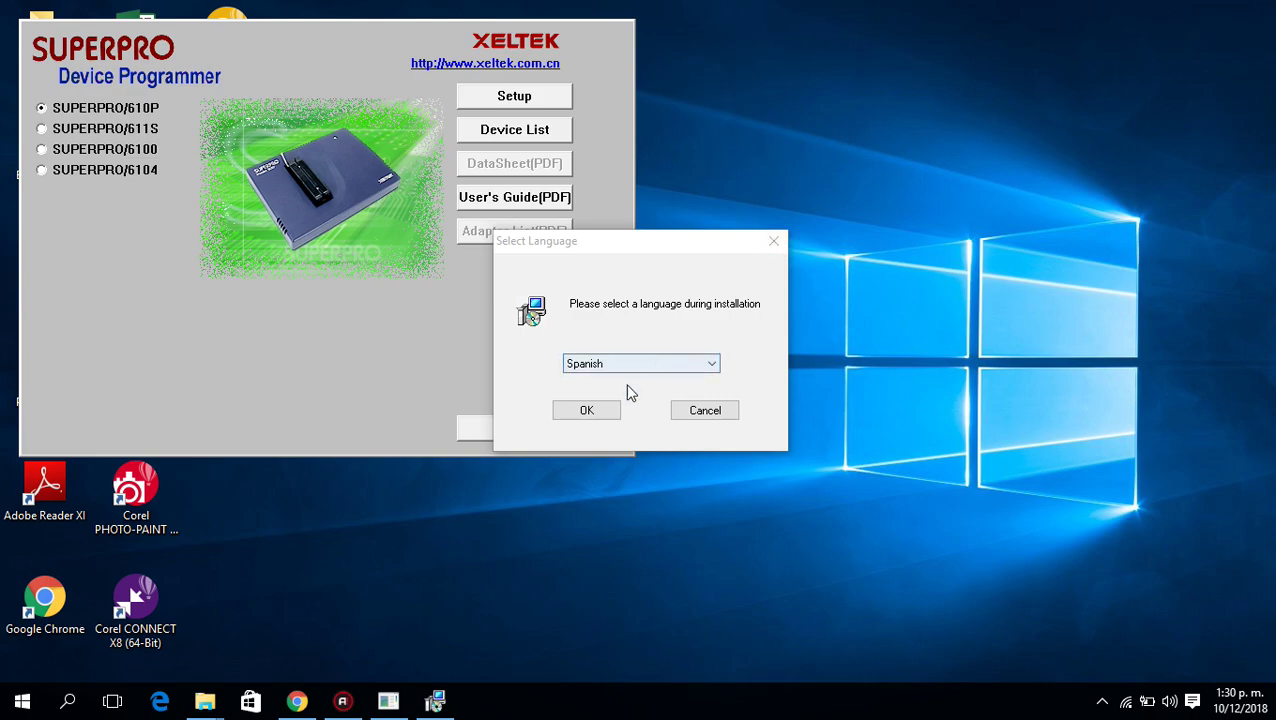
click(590, 412)
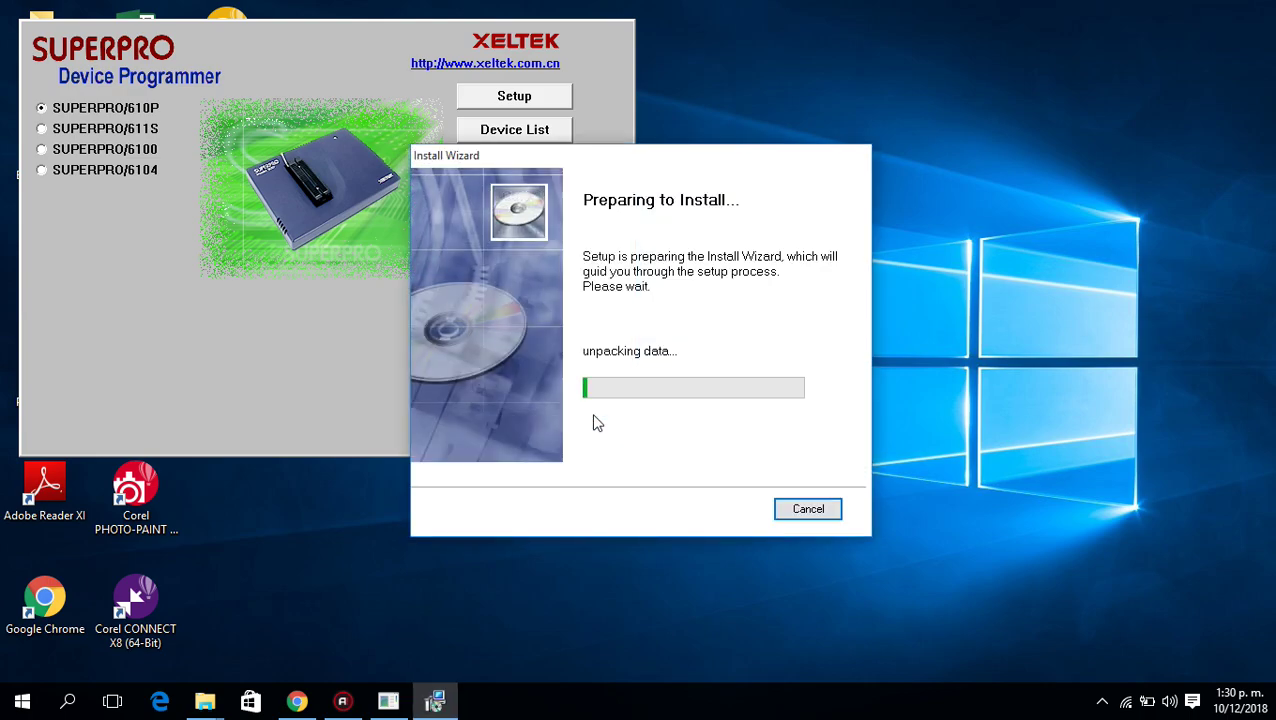
right_click(1016, 205)
click(1057, 265)
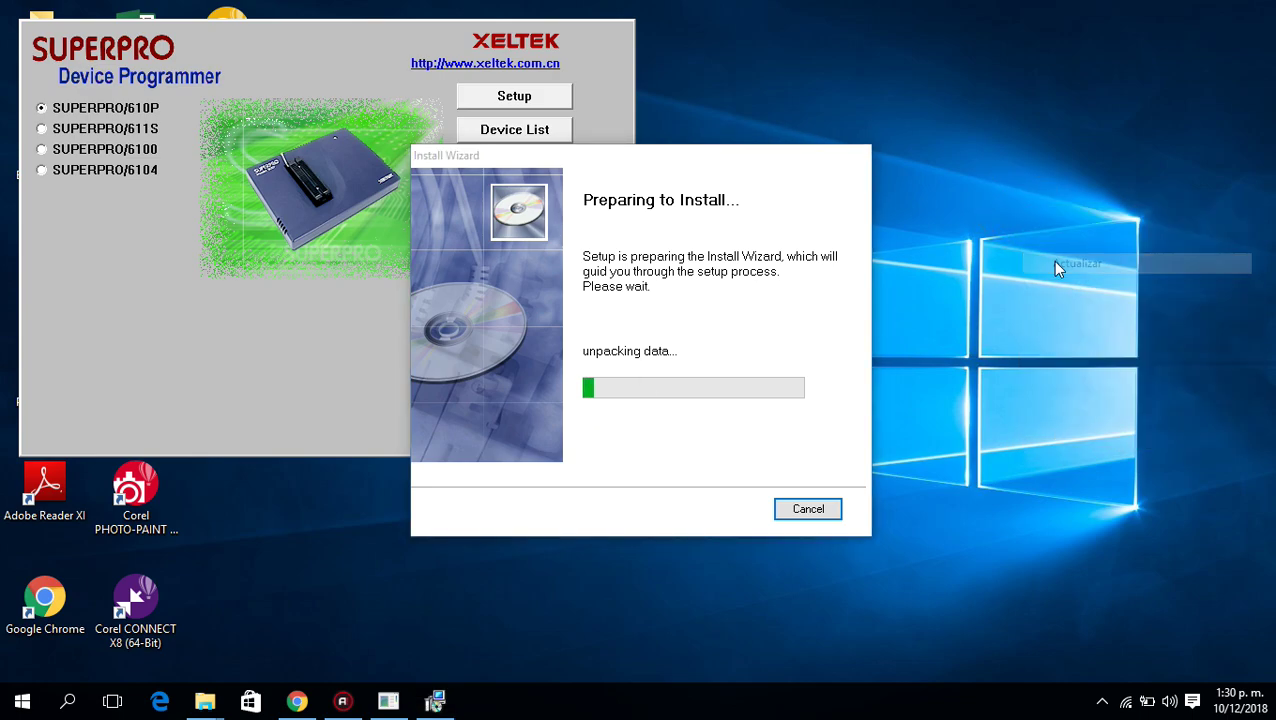
right_click(1049, 268)
click(1092, 326)
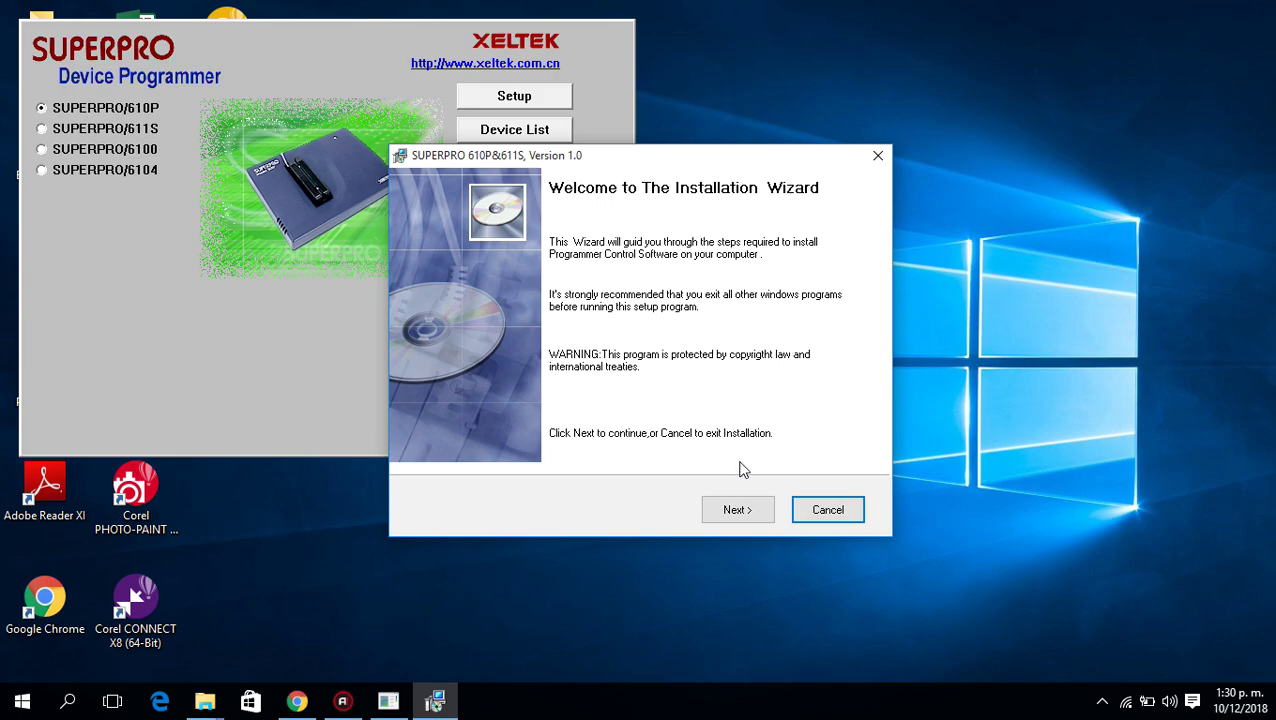
Step: Accept the license and install the software to C:\SP610P_611S with start menu and desktop icons
click(738, 511)
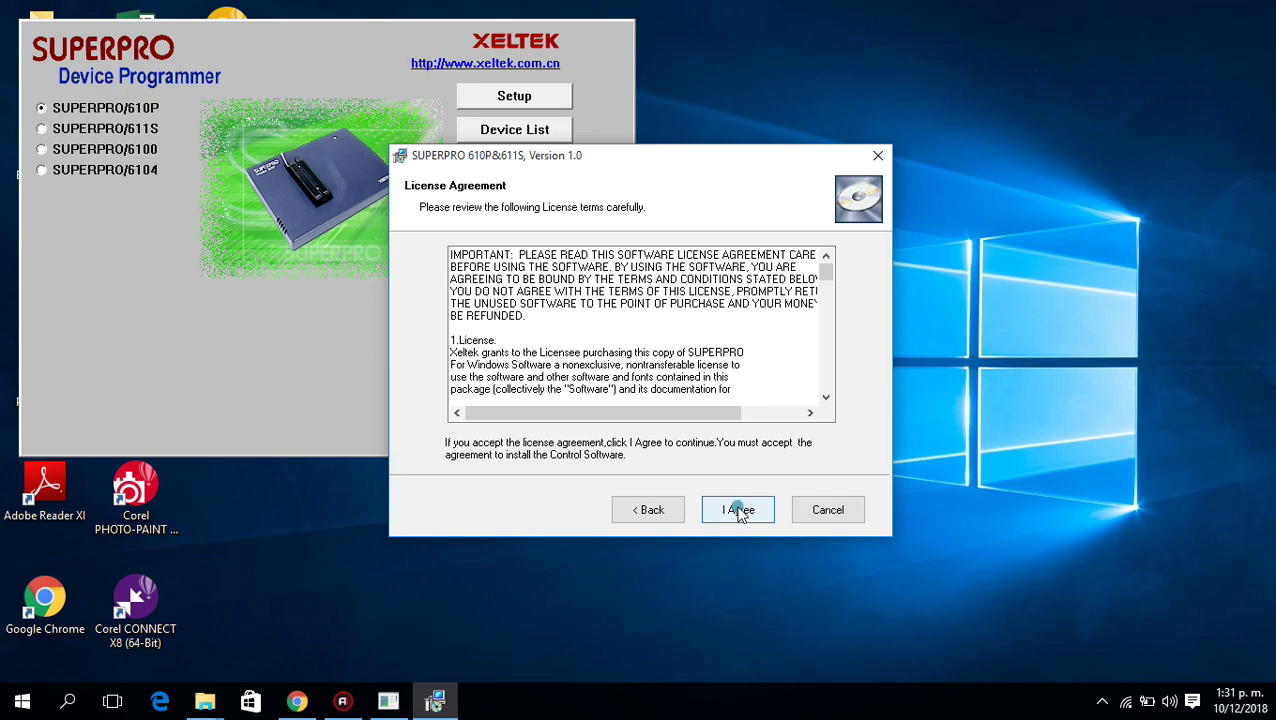
click(738, 511)
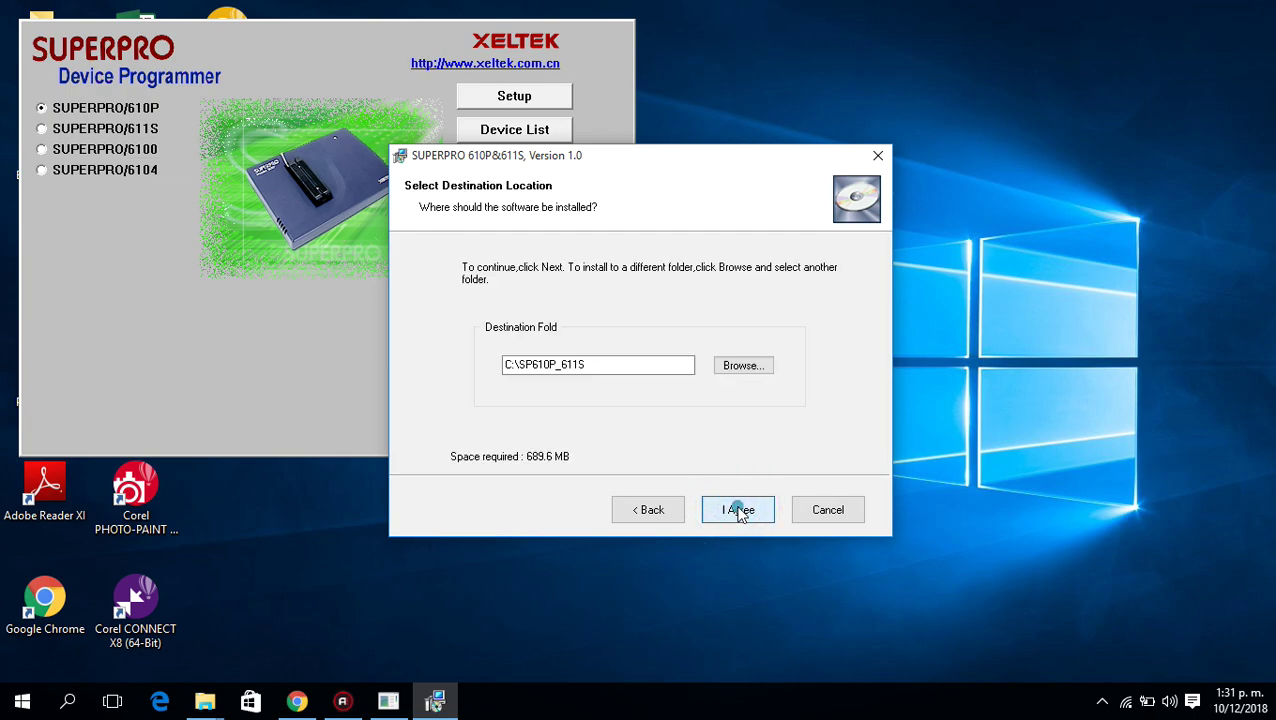
click(738, 511)
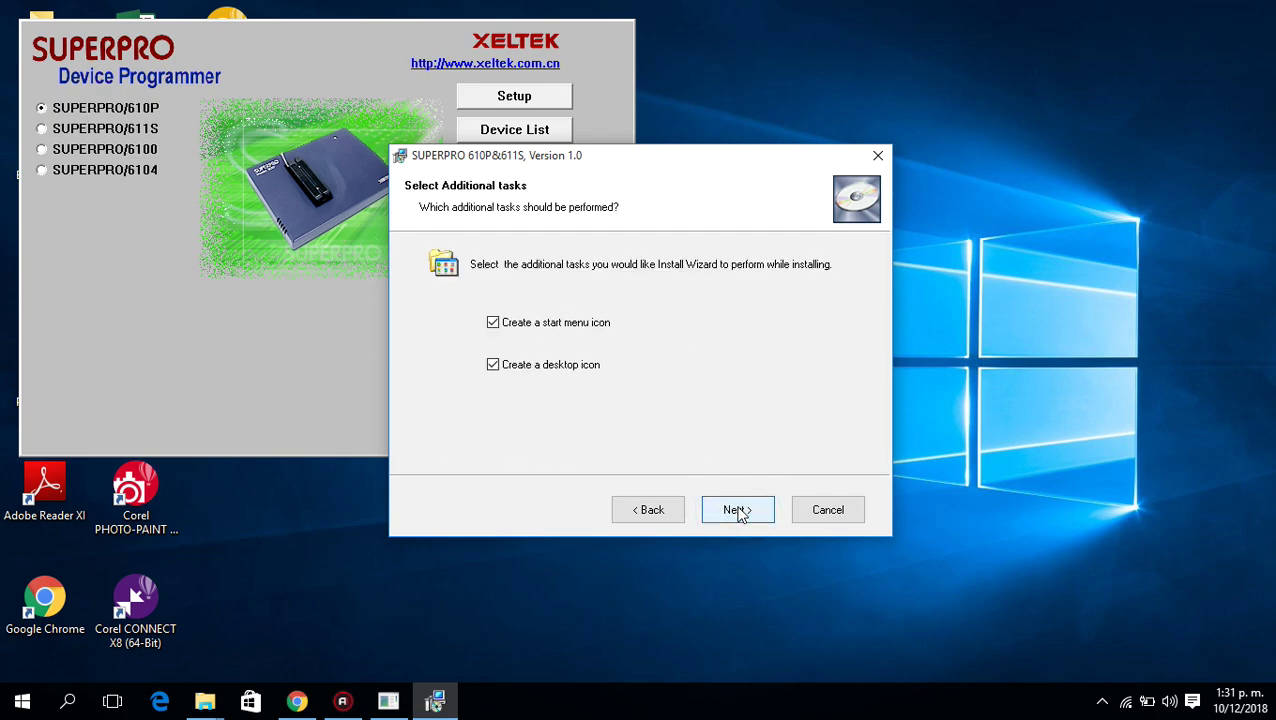
click(738, 511)
click(738, 511)
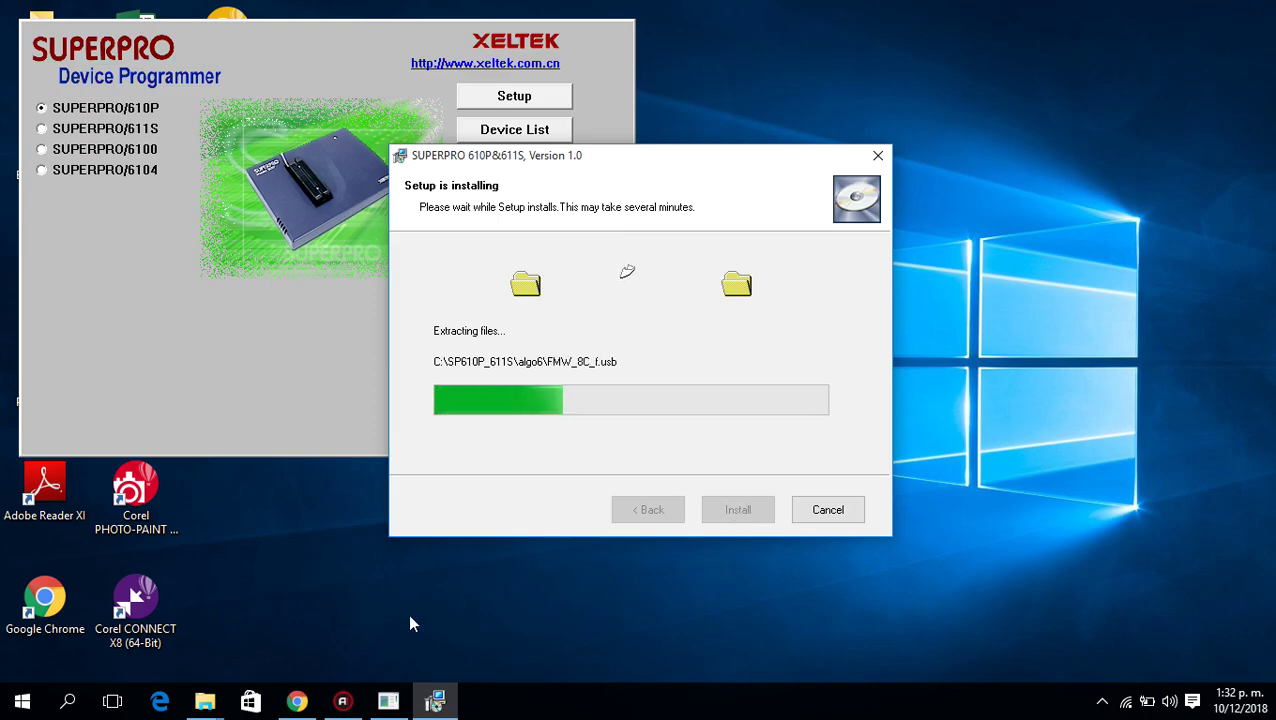
Step: Approve the installation of the Xeltek USB device software and minimize the browser window
click(297, 701)
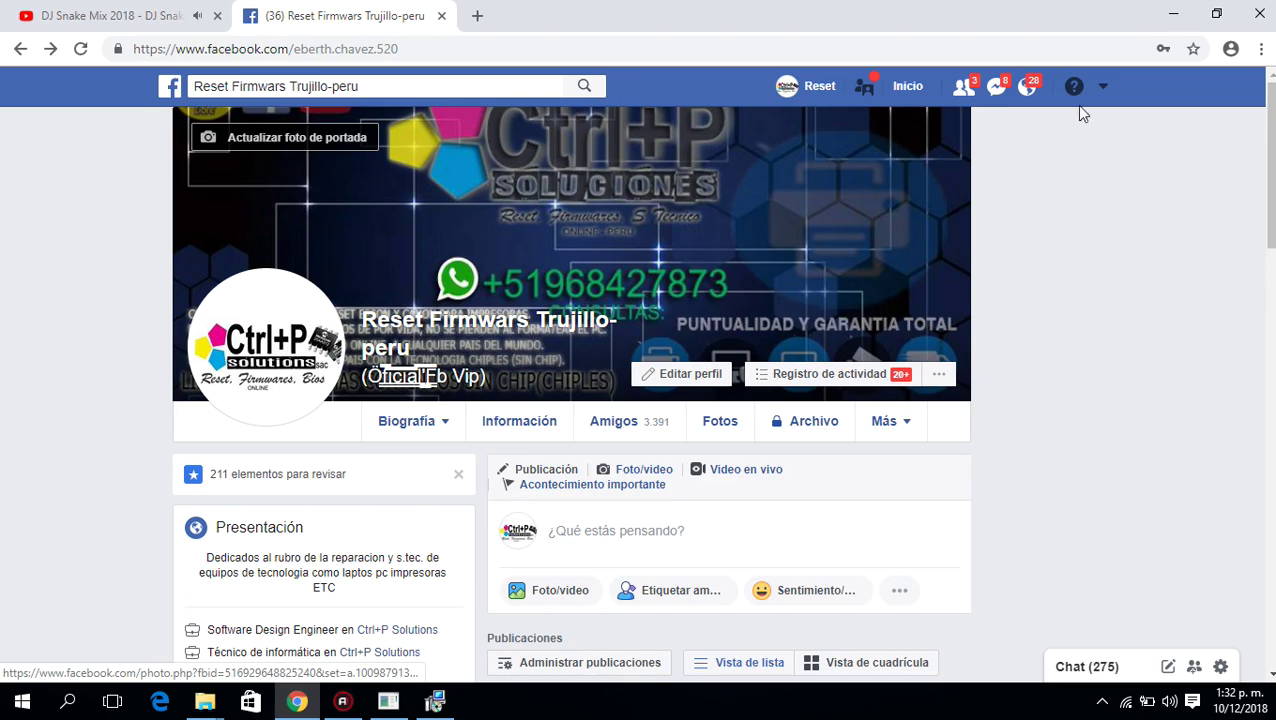
drag(1062, 20, 987, 499)
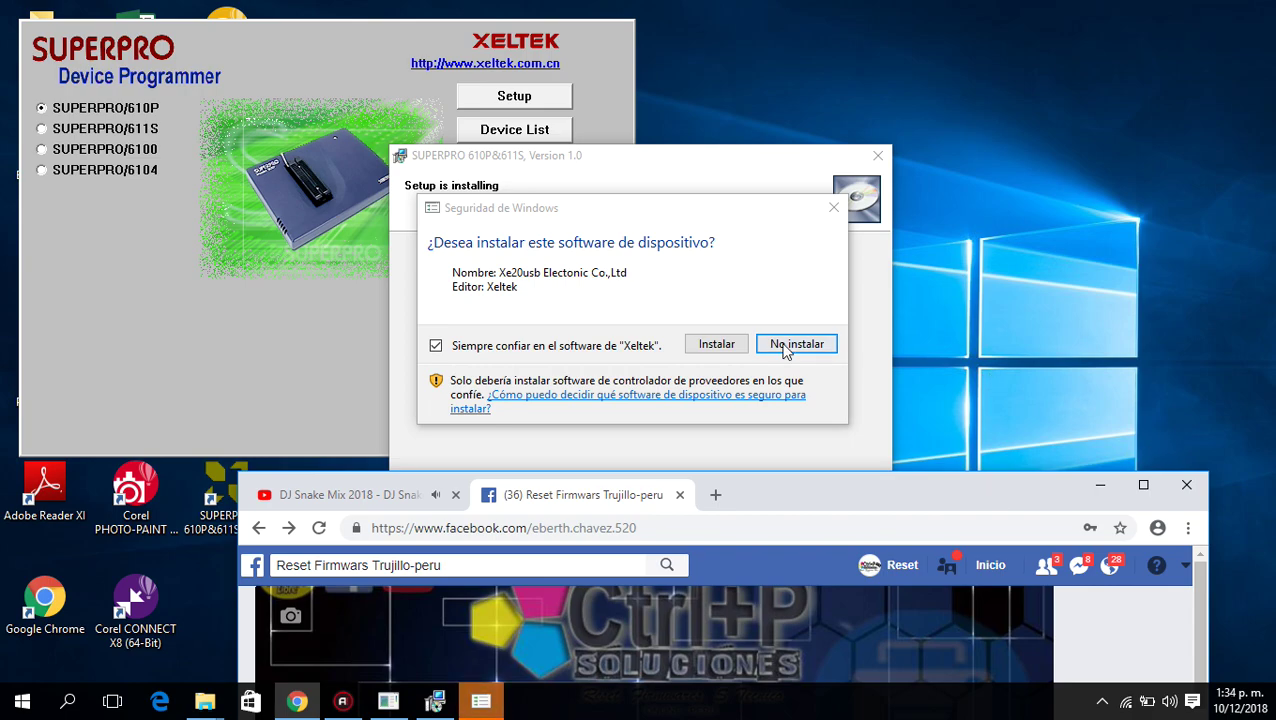
click(735, 345)
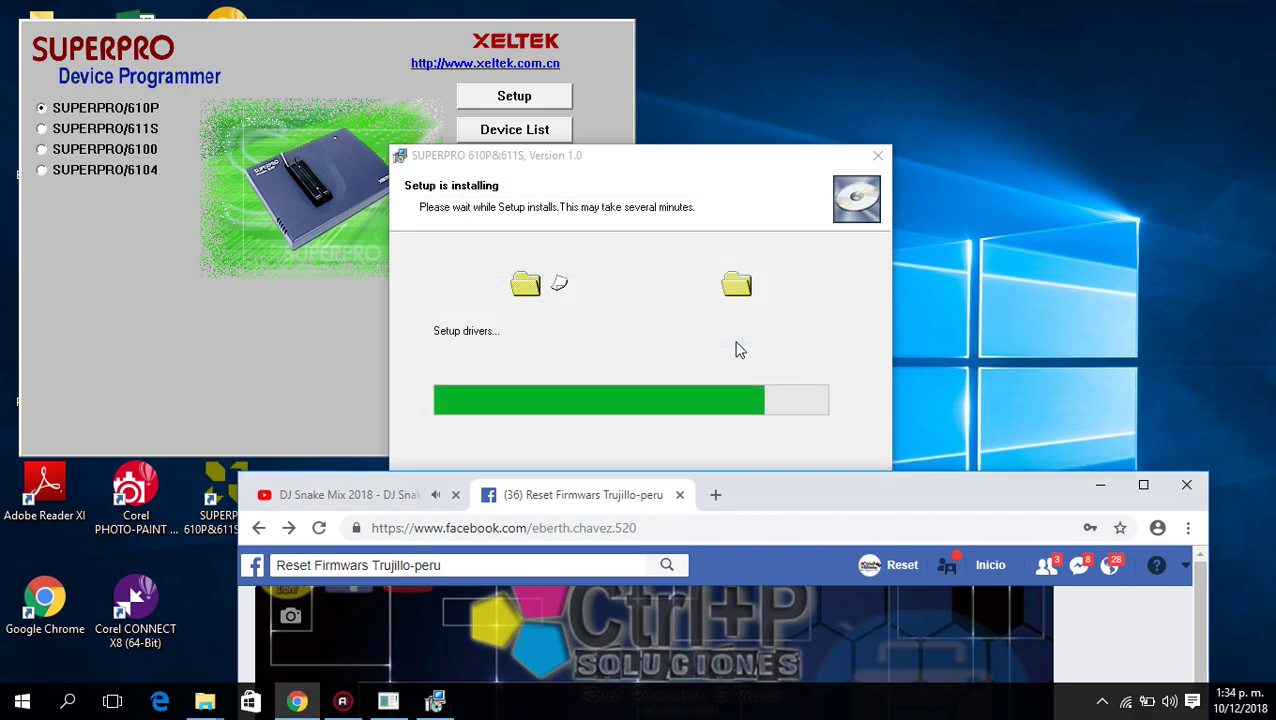
click(1100, 485)
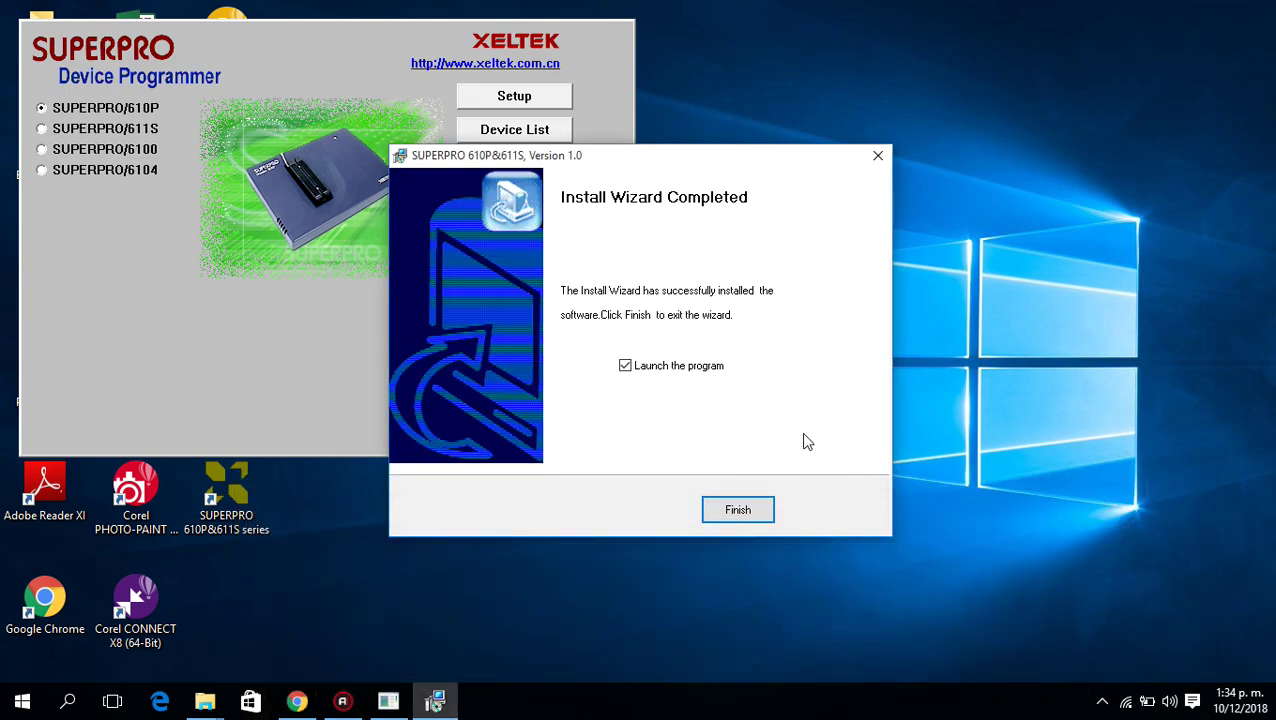
Step: Finish the wizard with the program launched, and retry the programmer detection to reach its maximized main window
click(738, 512)
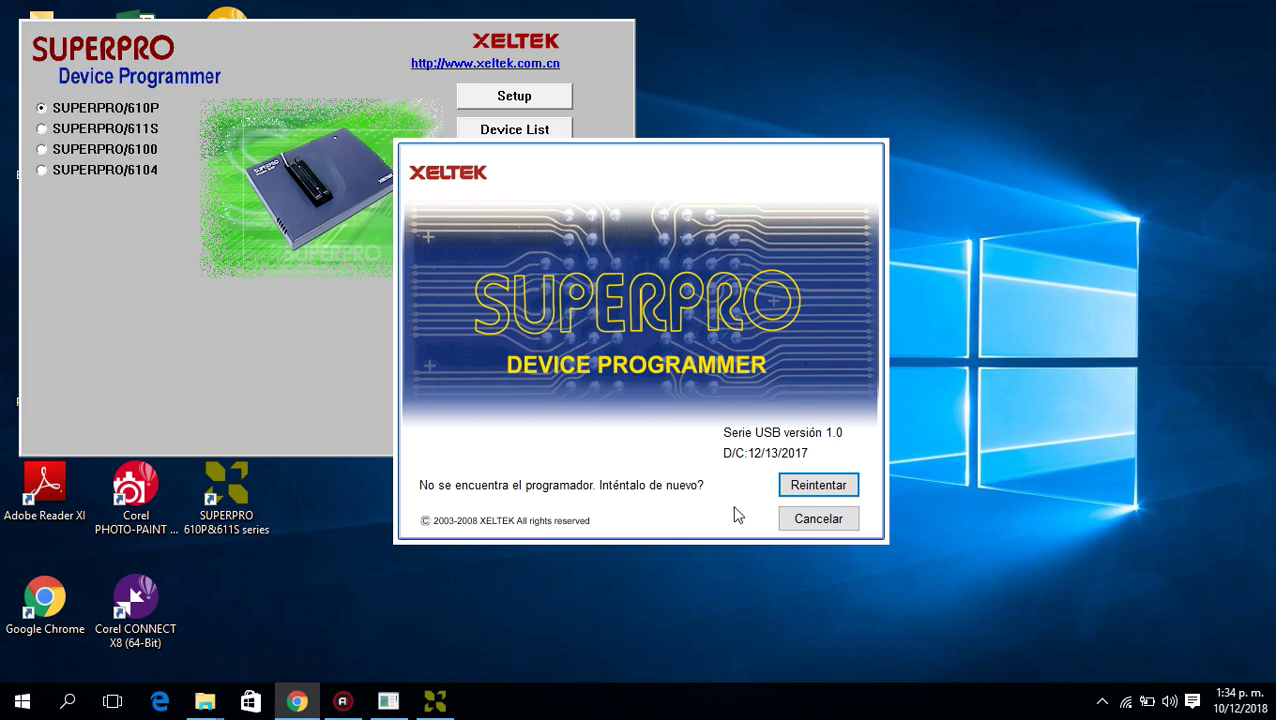
click(815, 490)
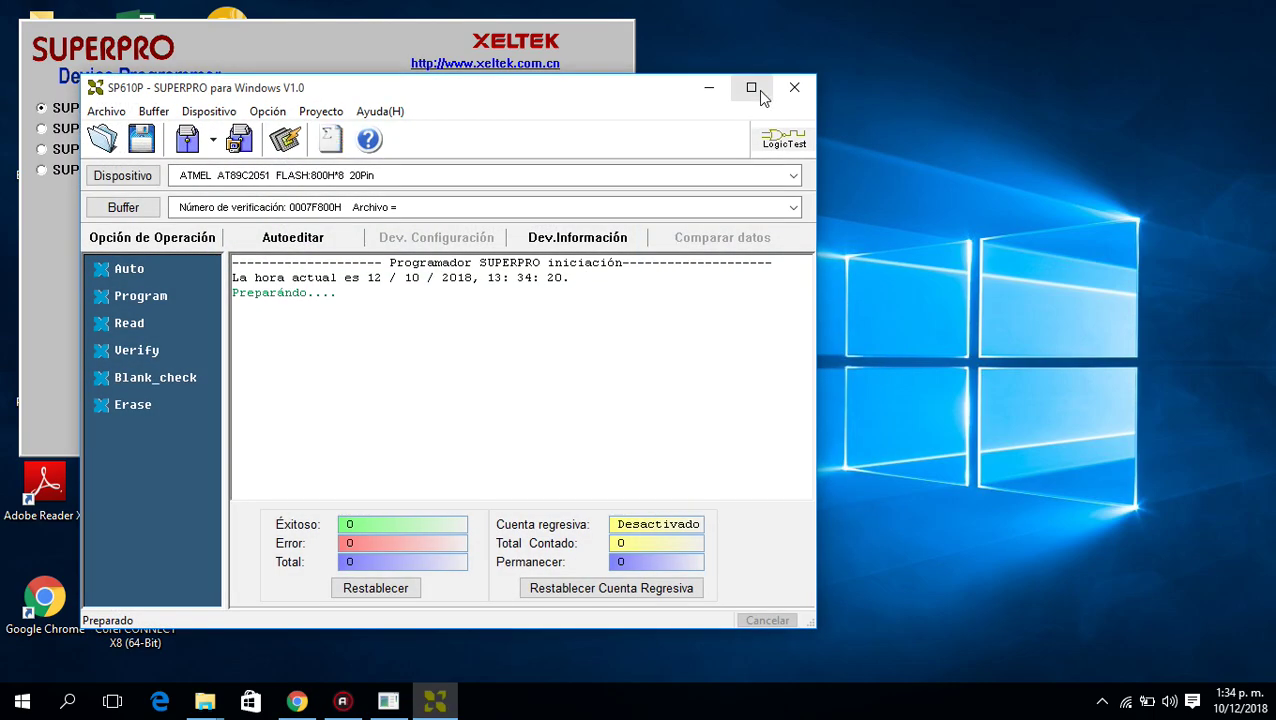
click(752, 89)
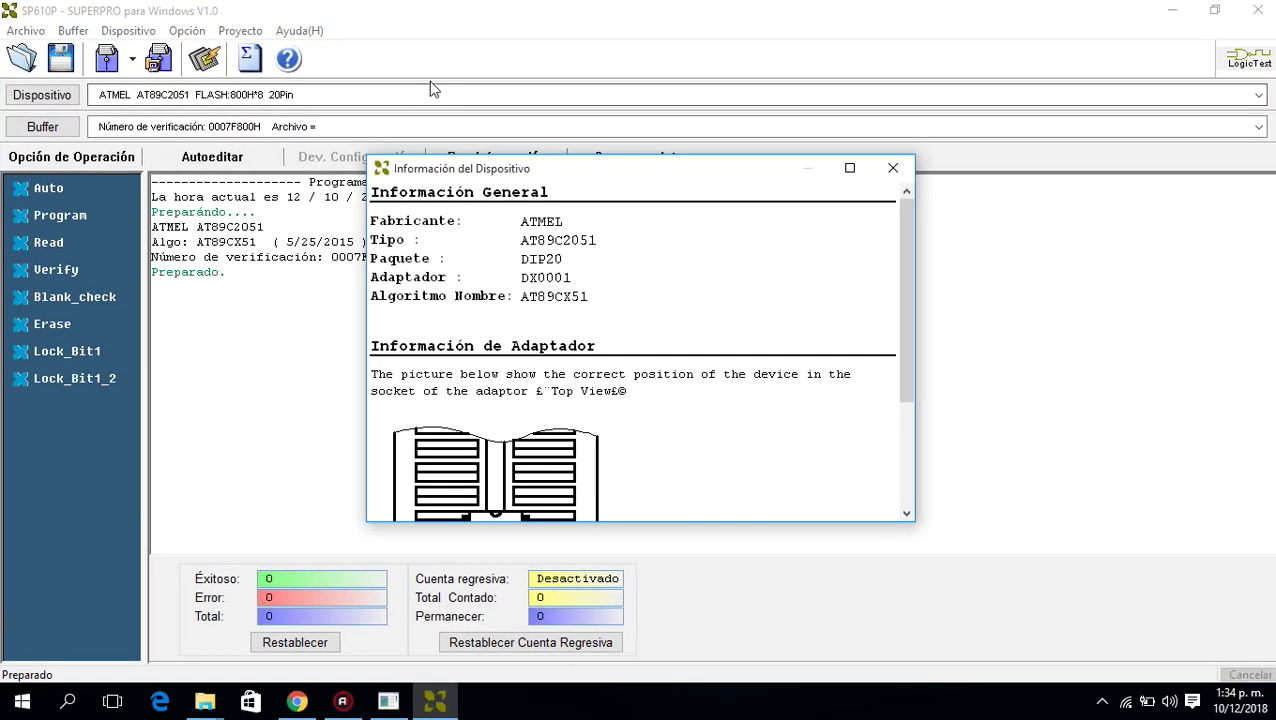
click(895, 170)
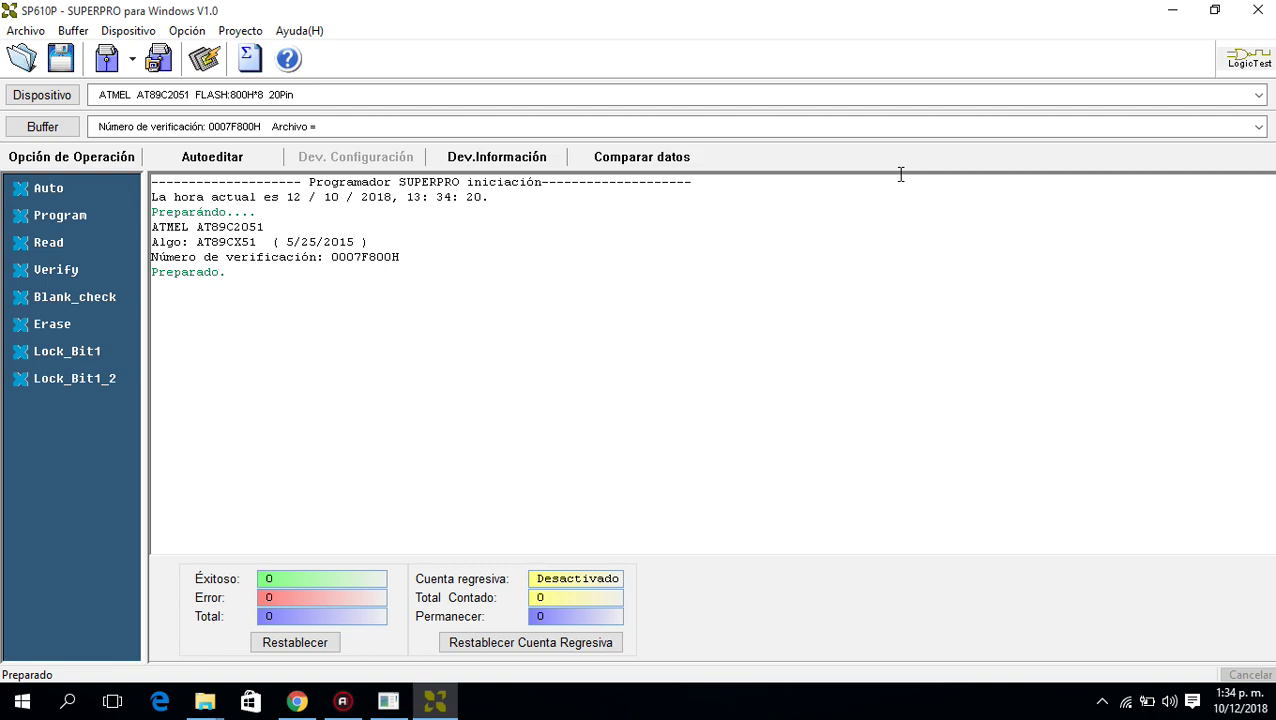
click(302, 35)
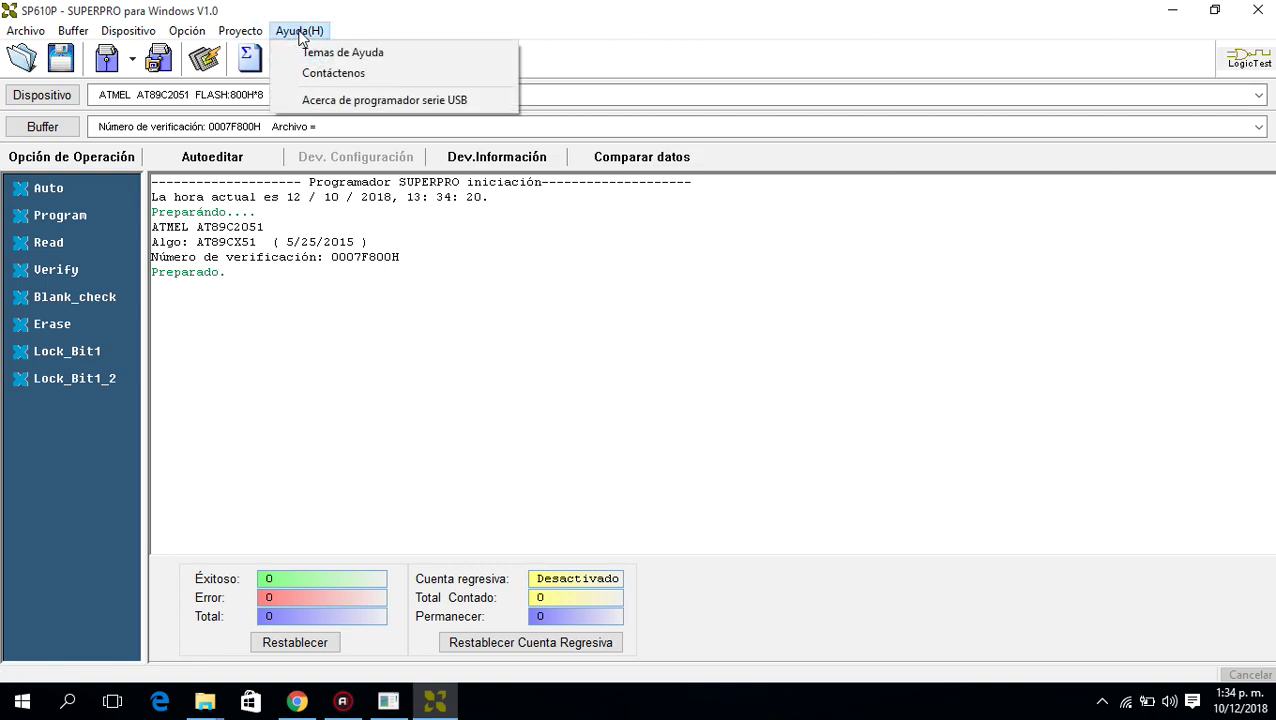
mouse_move(254, 41)
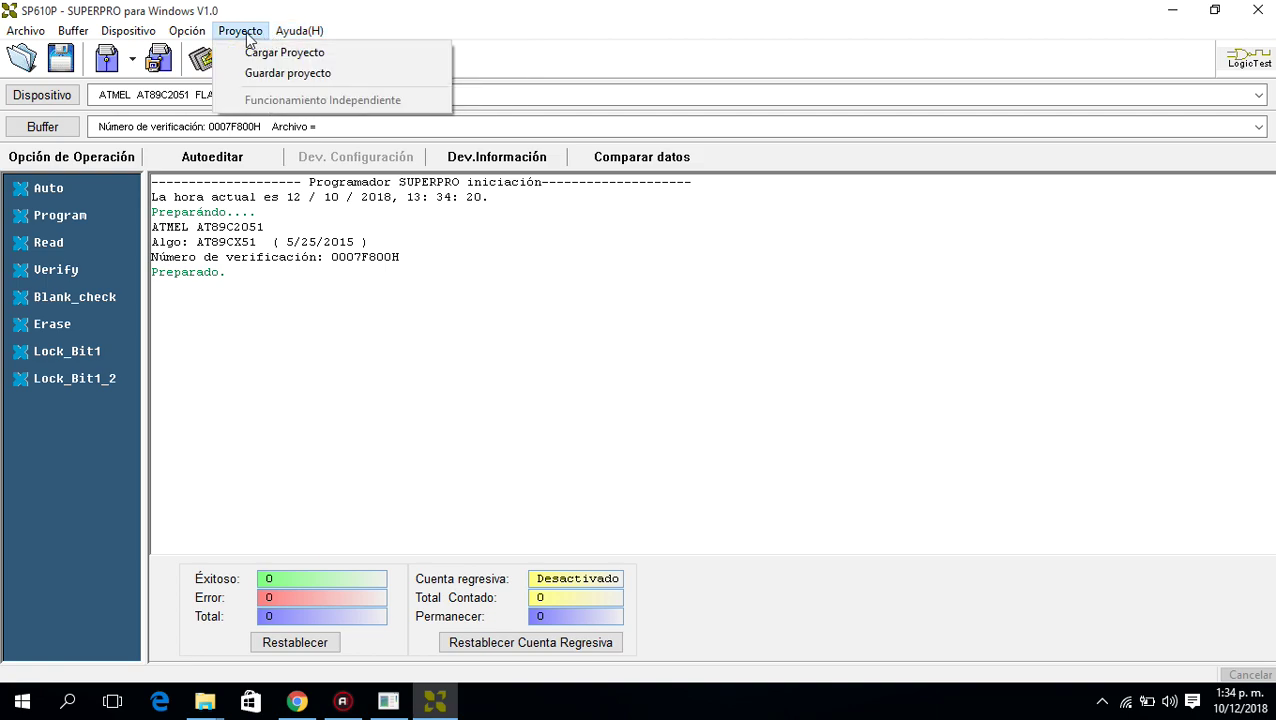
mouse_move(196, 40)
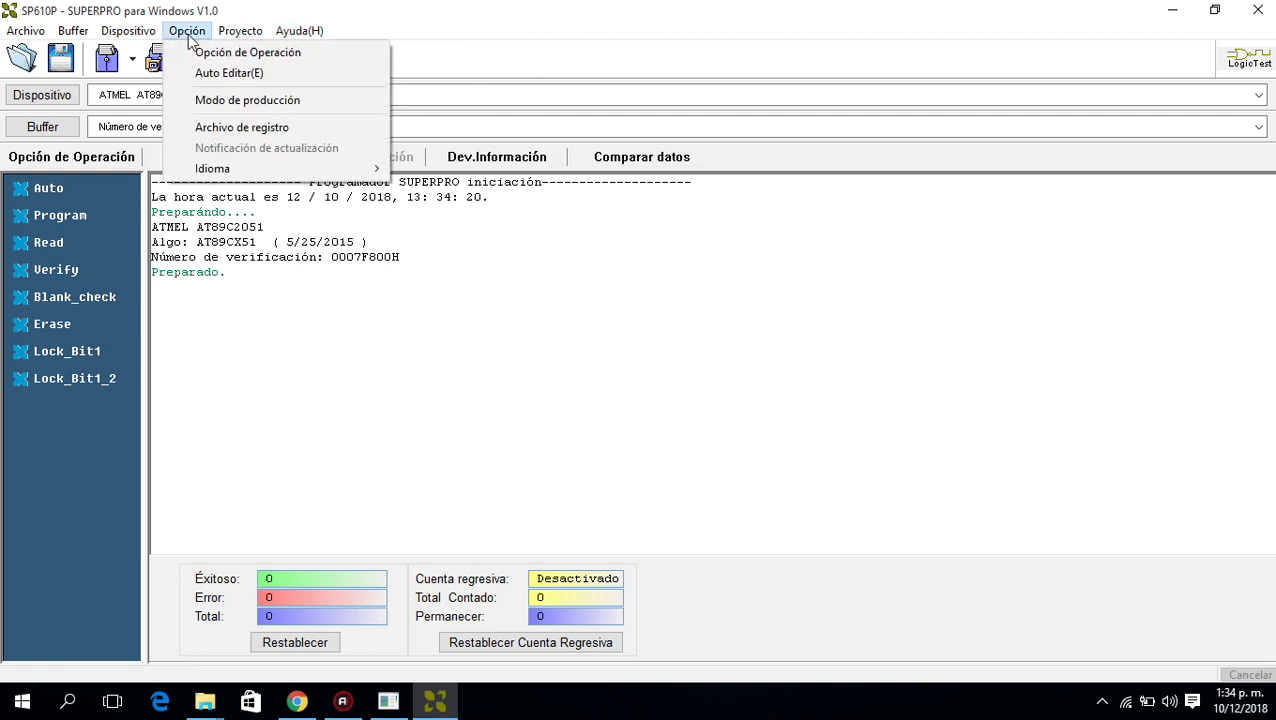
mouse_move(155, 36)
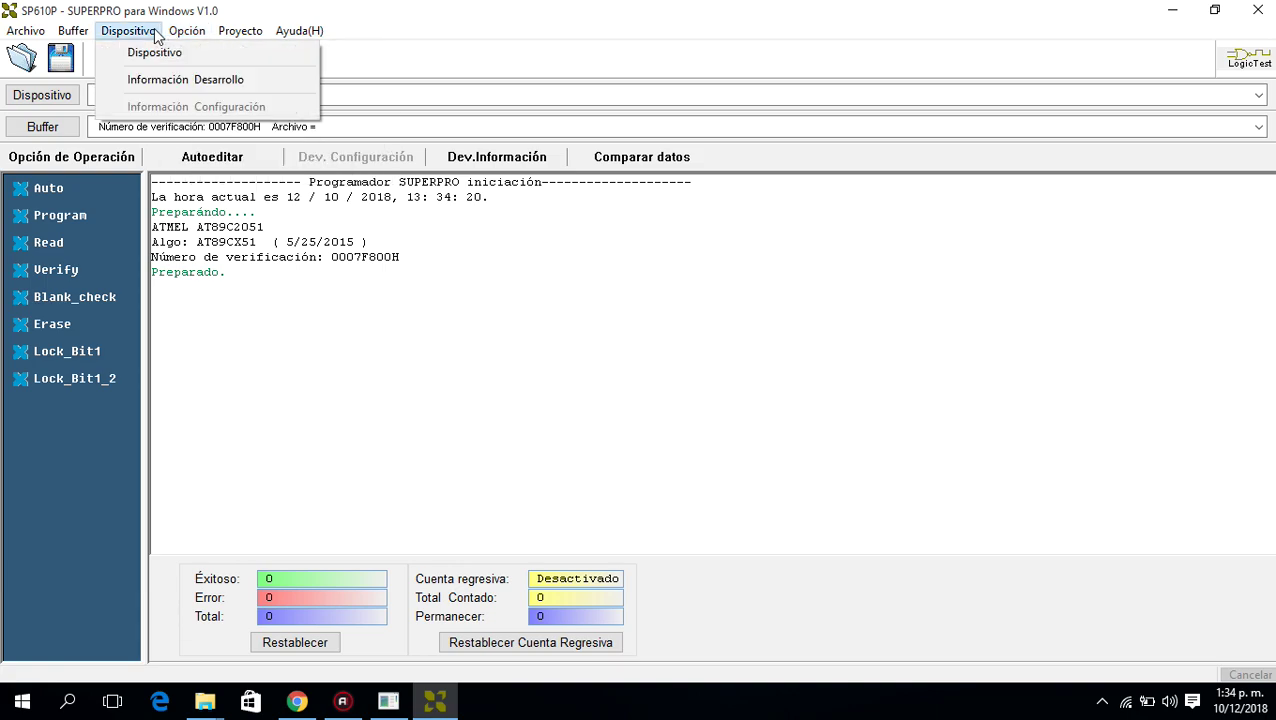
mouse_move(88, 42)
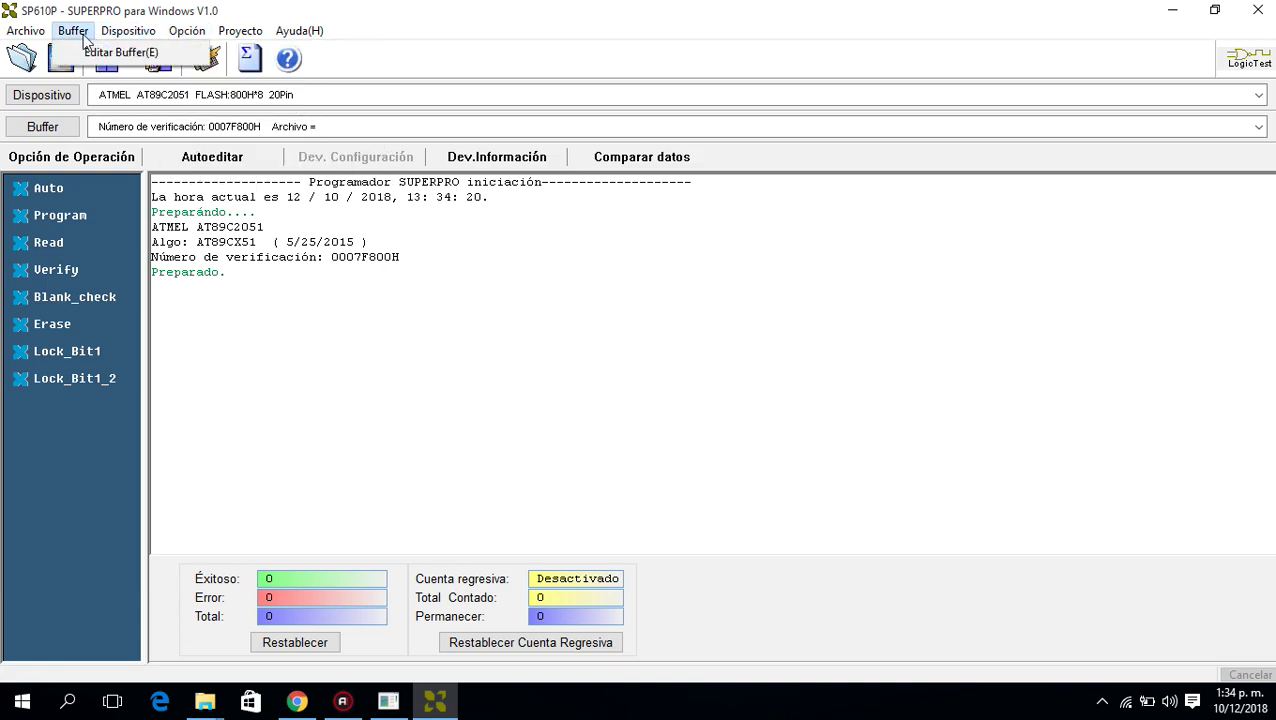
mouse_move(40, 42)
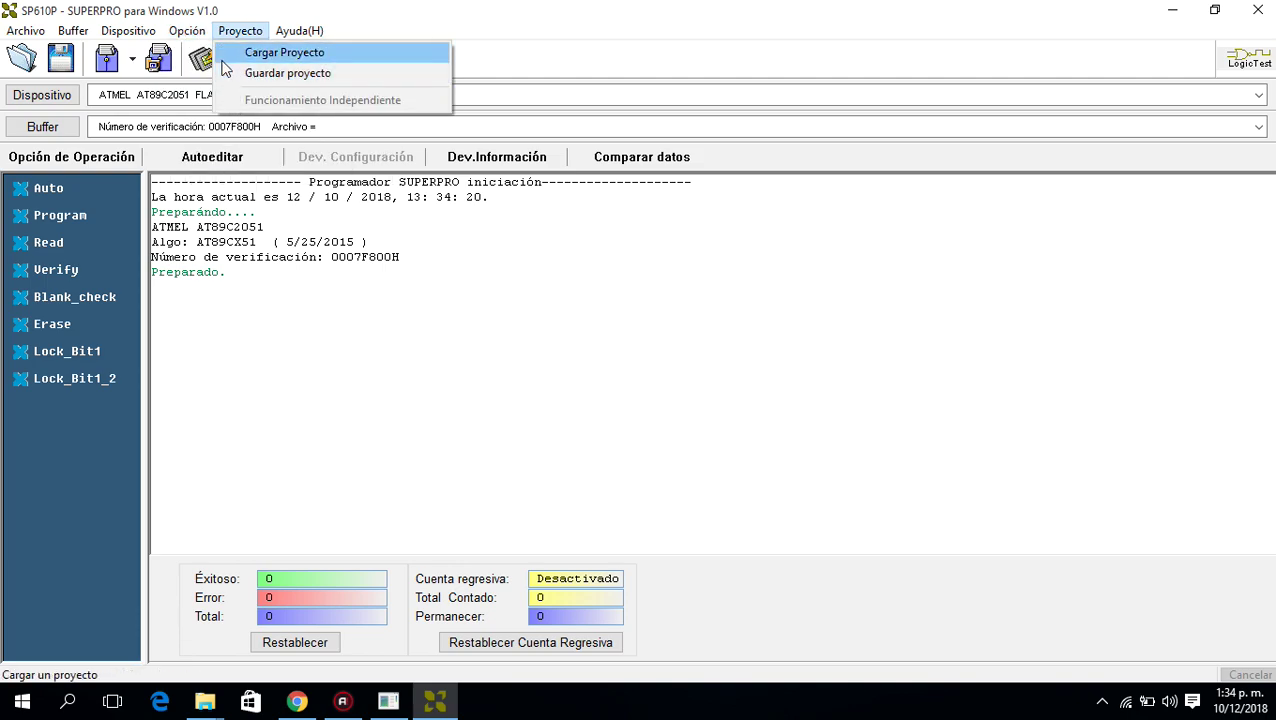
mouse_move(300, 38)
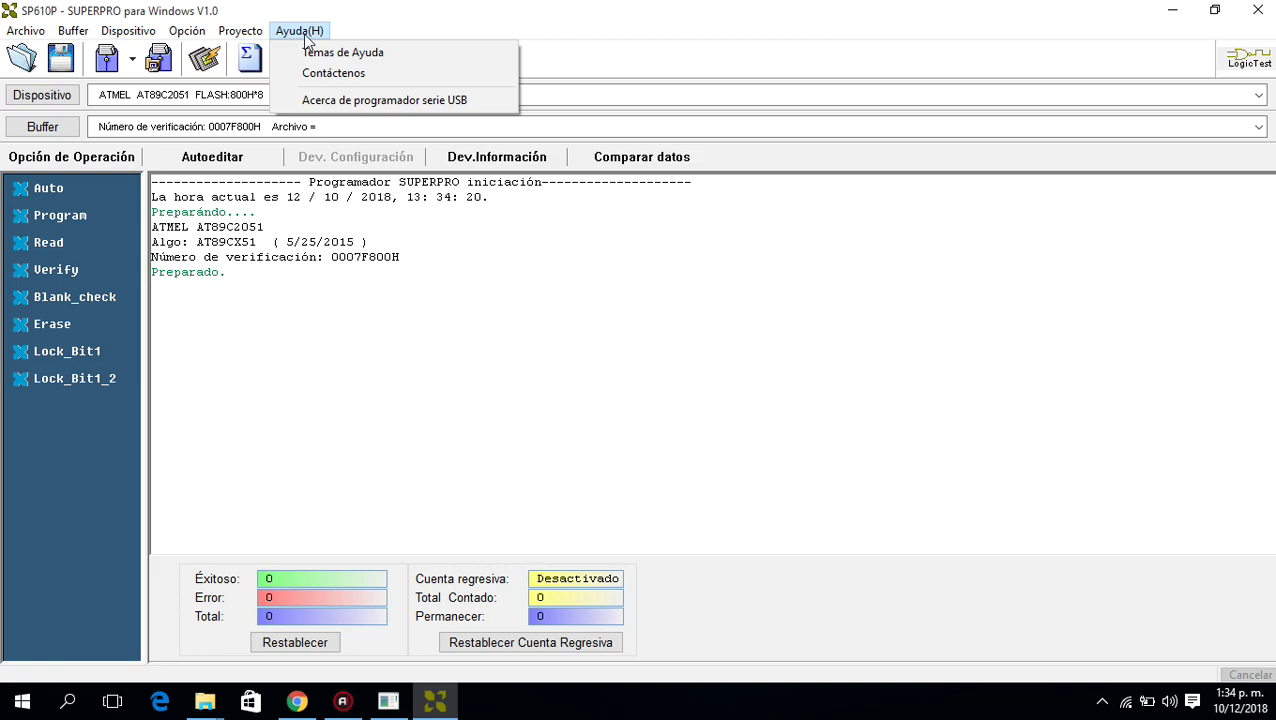
Step: View the programmer's version information and open the Xeltek website from the technical support contacts, leaving the browser minimized
click(325, 104)
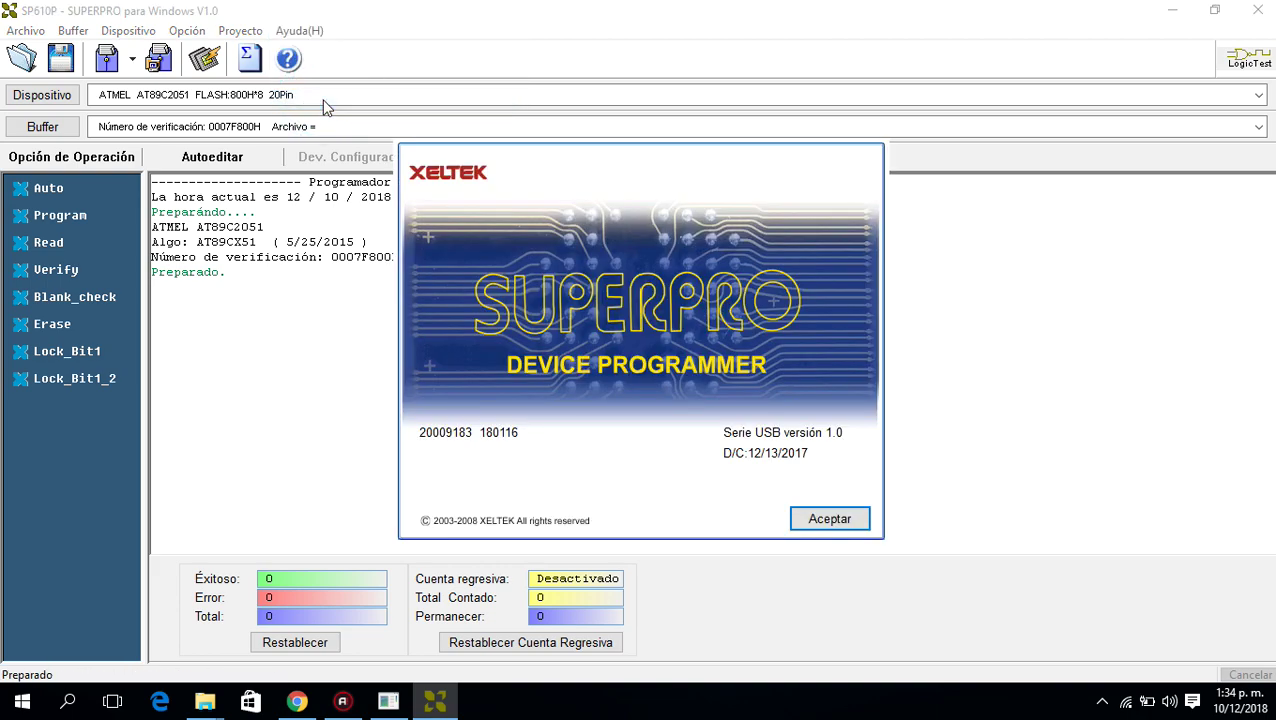
click(848, 519)
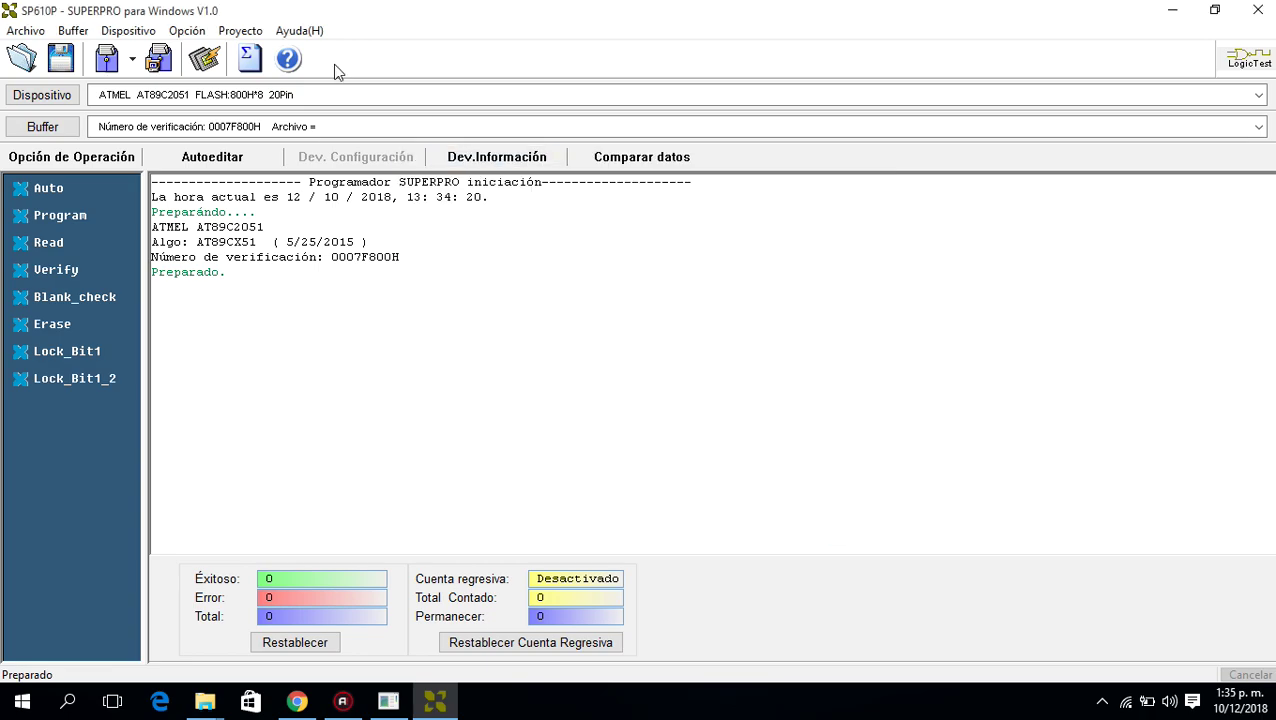
click(297, 30)
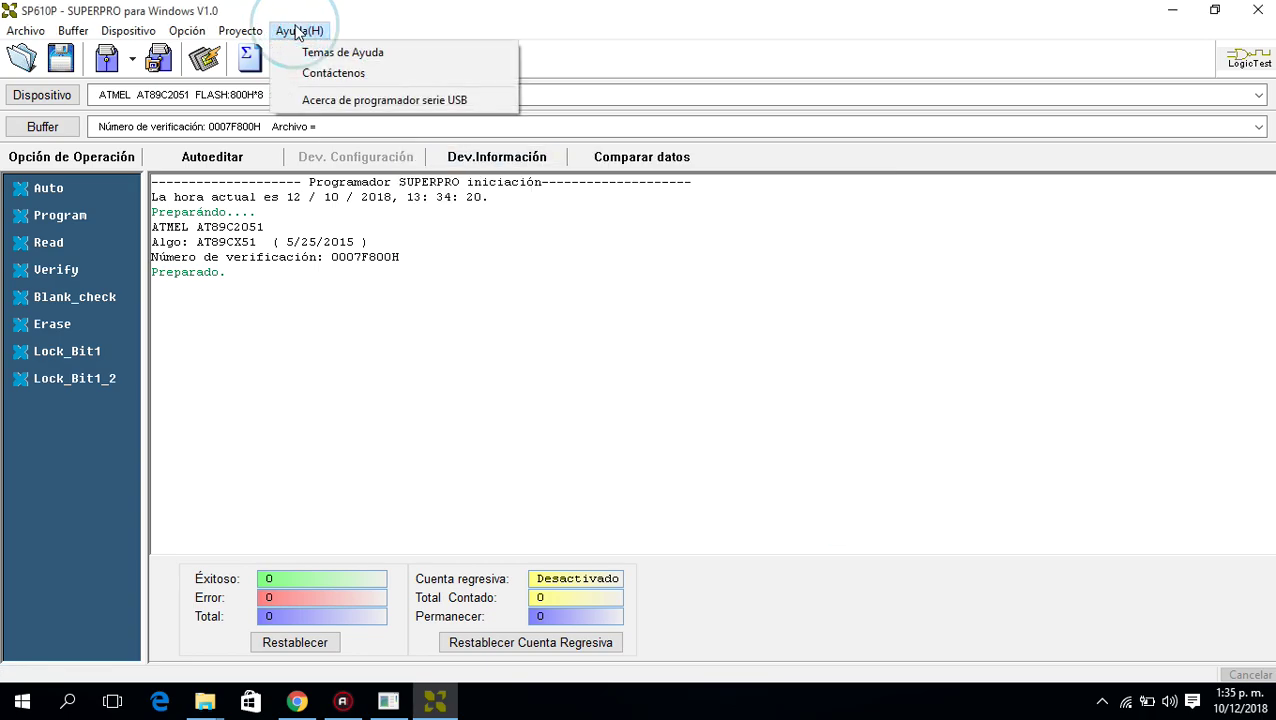
click(332, 75)
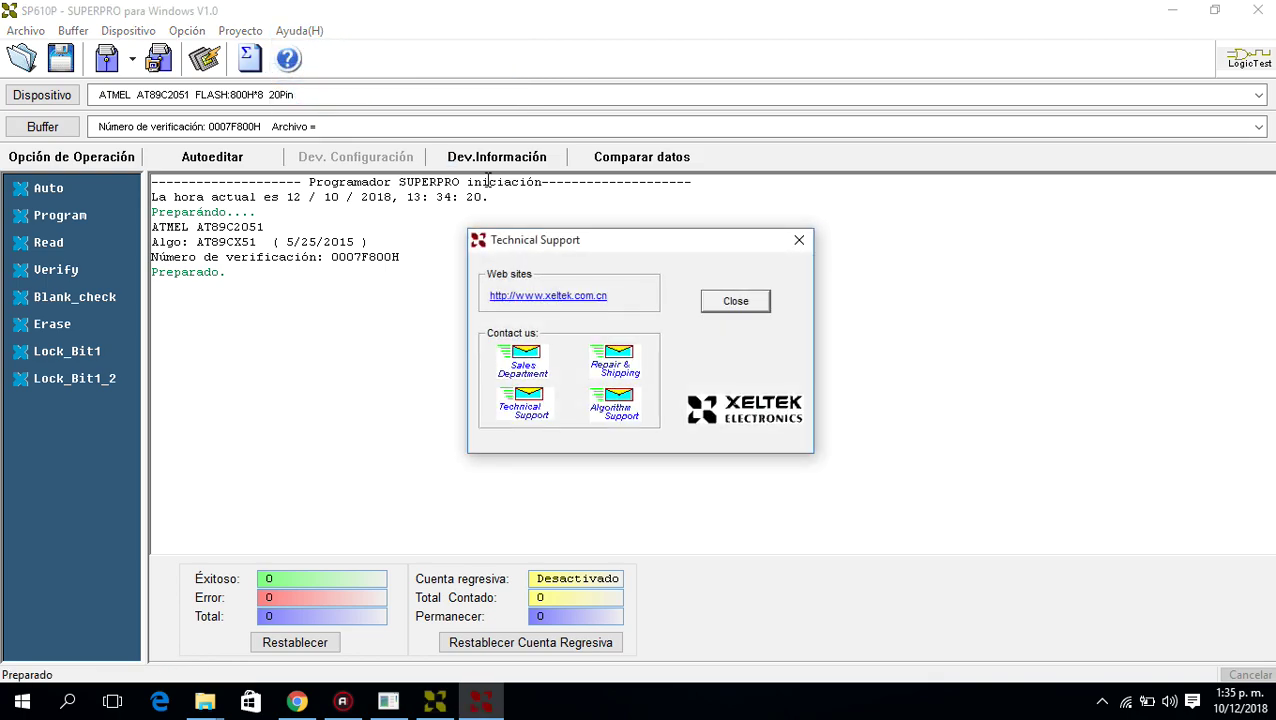
click(568, 298)
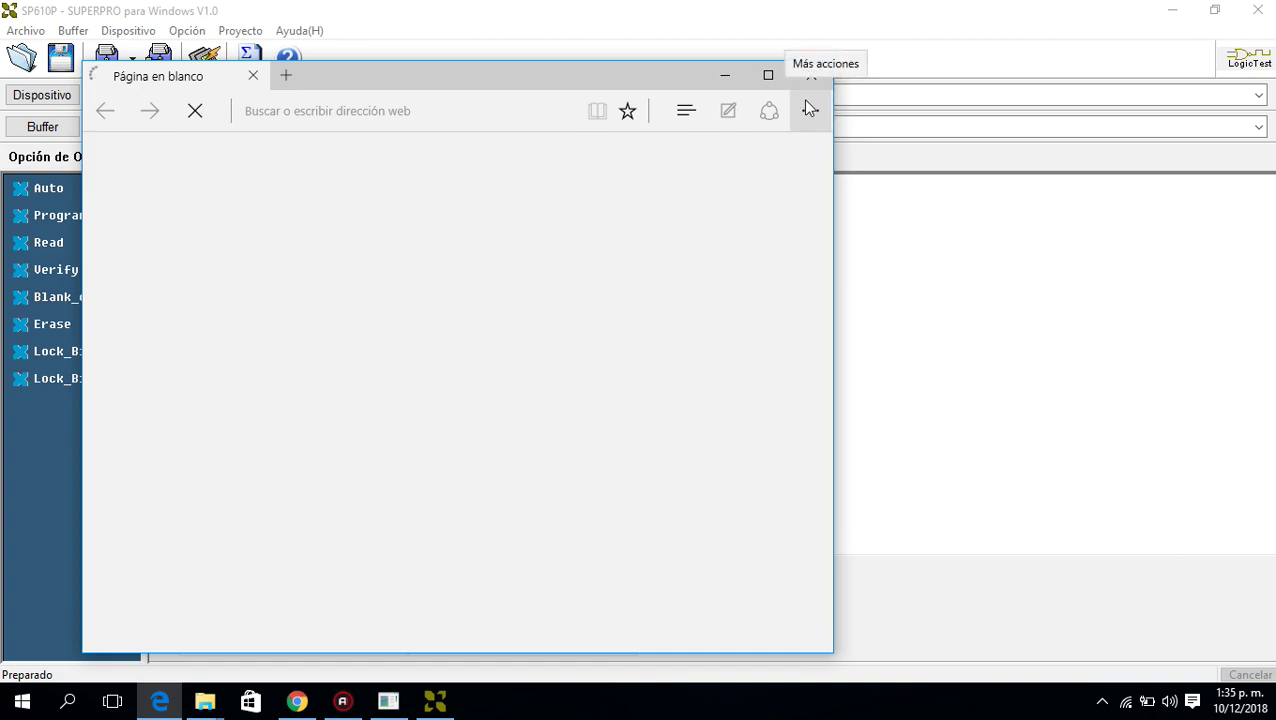
click(728, 77)
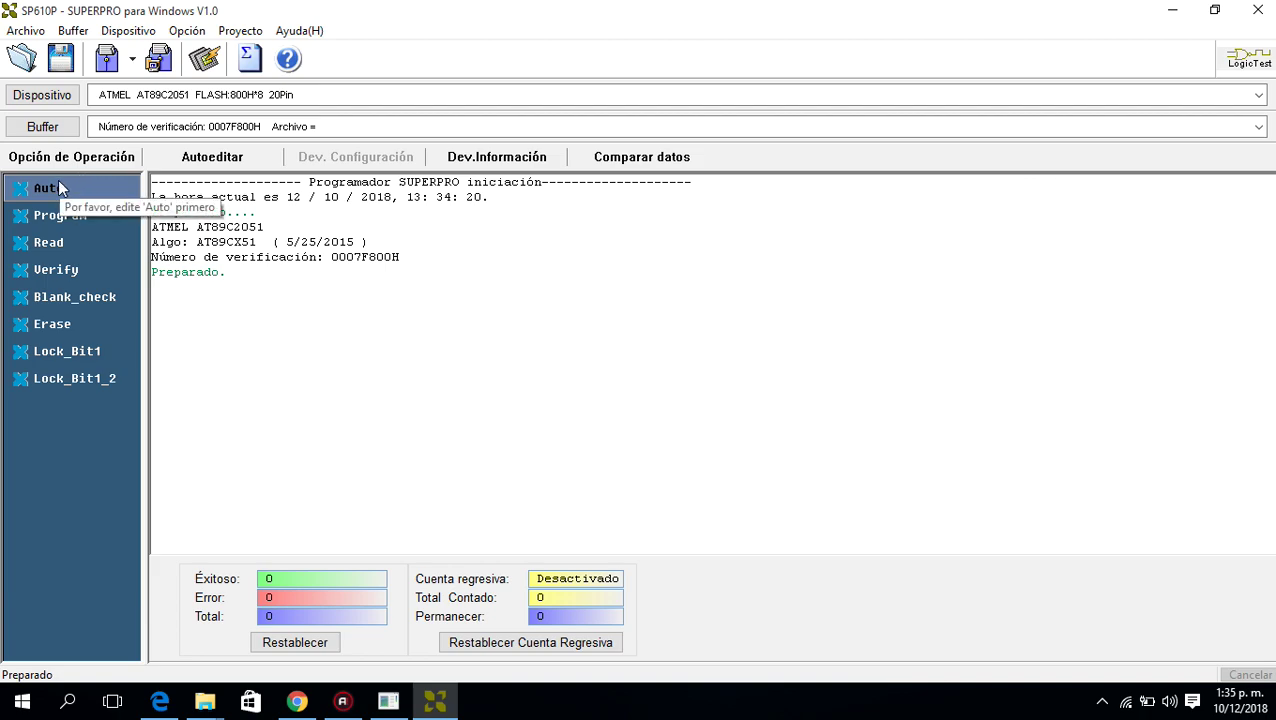
Step: Inspect the FLASH buffer contents and browse the manufacturers available in the device selection
click(43, 130)
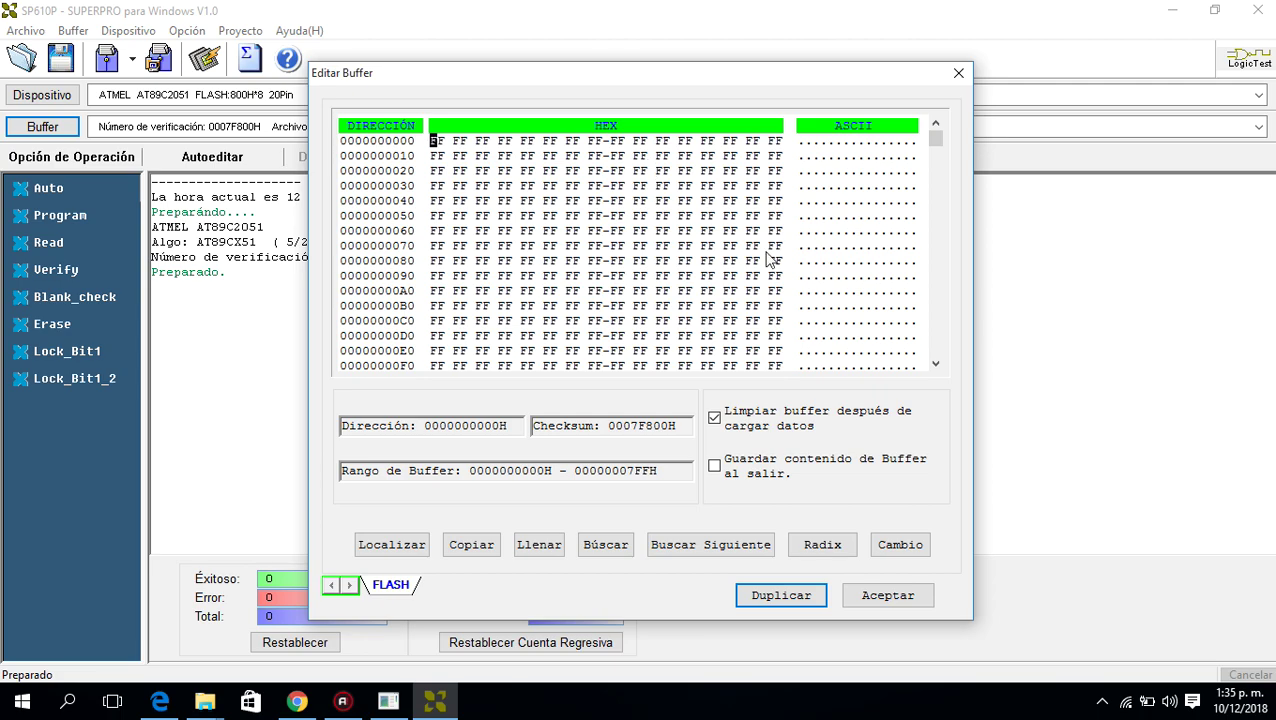
click(894, 603)
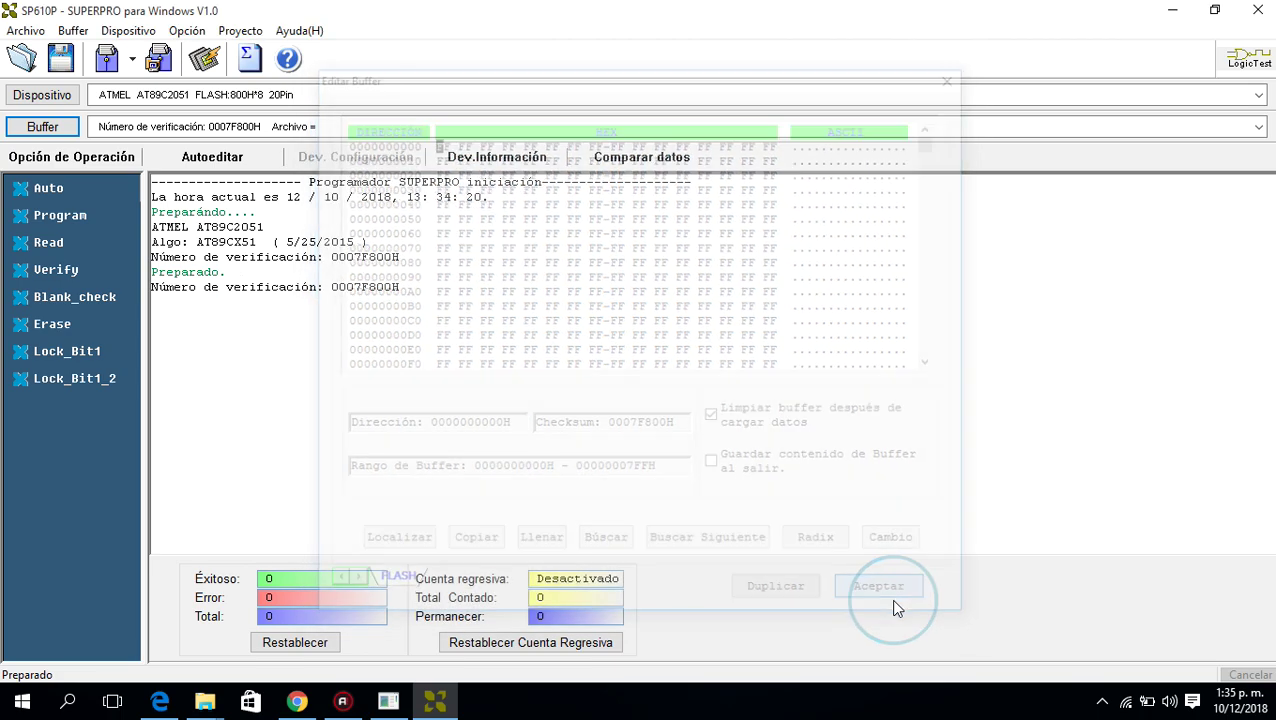
click(62, 100)
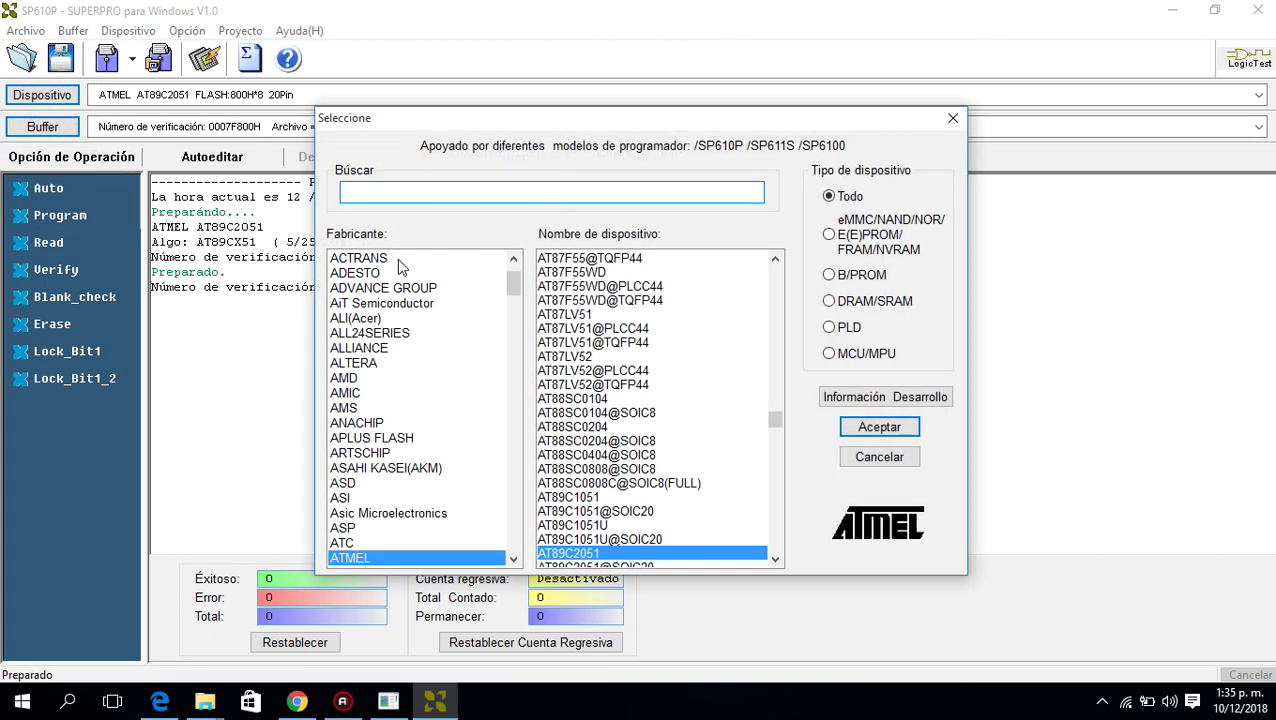
drag(513, 290, 501, 557)
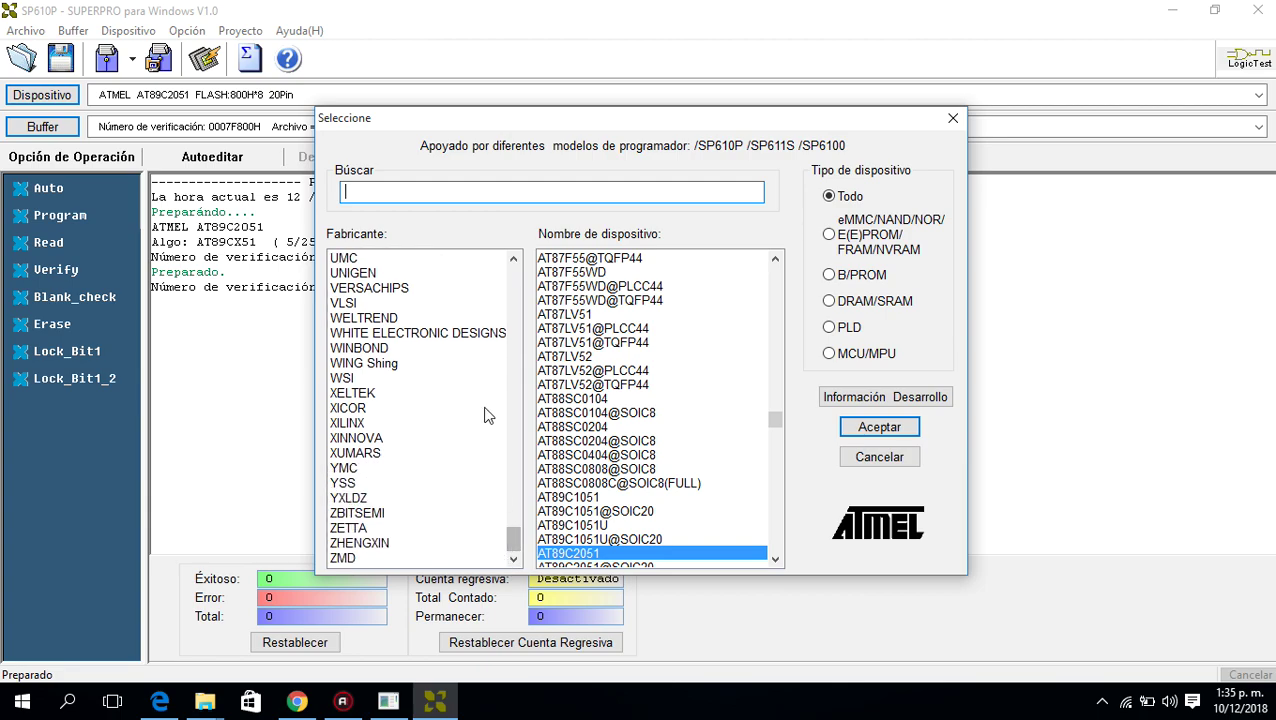
Step: Search the supported devices for WIMBO and show the matching devices from WINBOND
click(429, 184)
text(WIMBO)
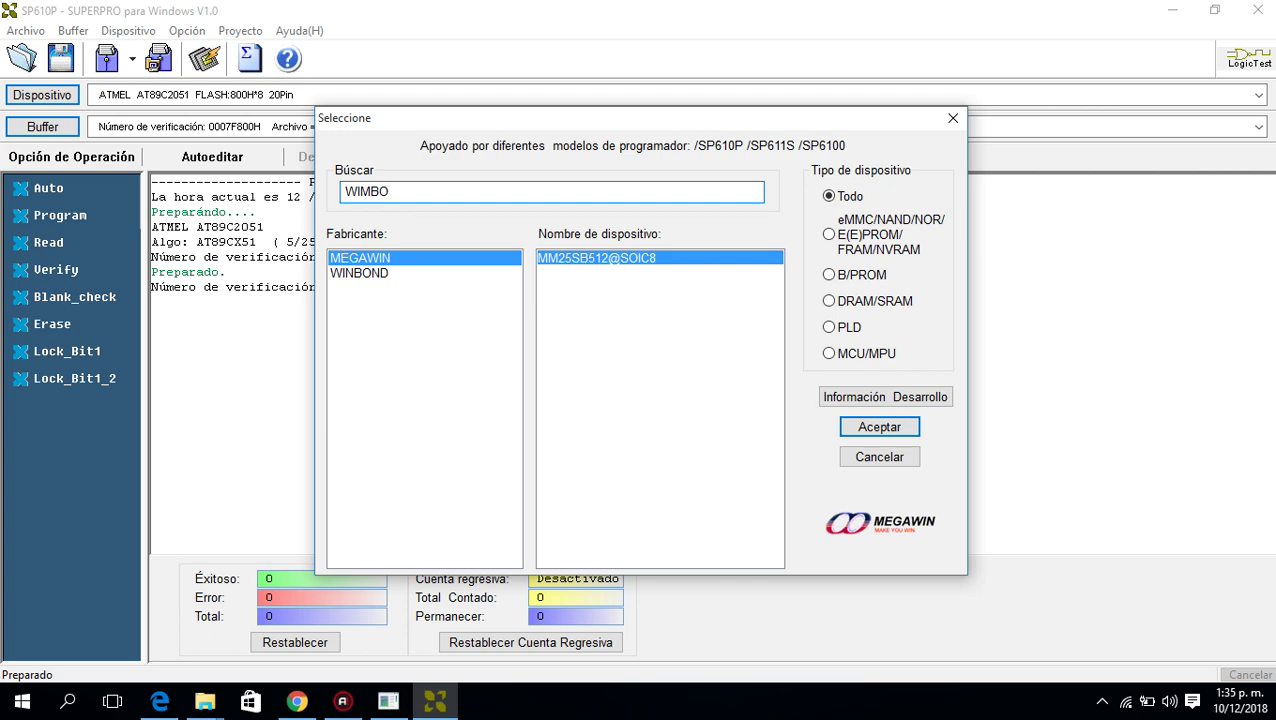
click(382, 273)
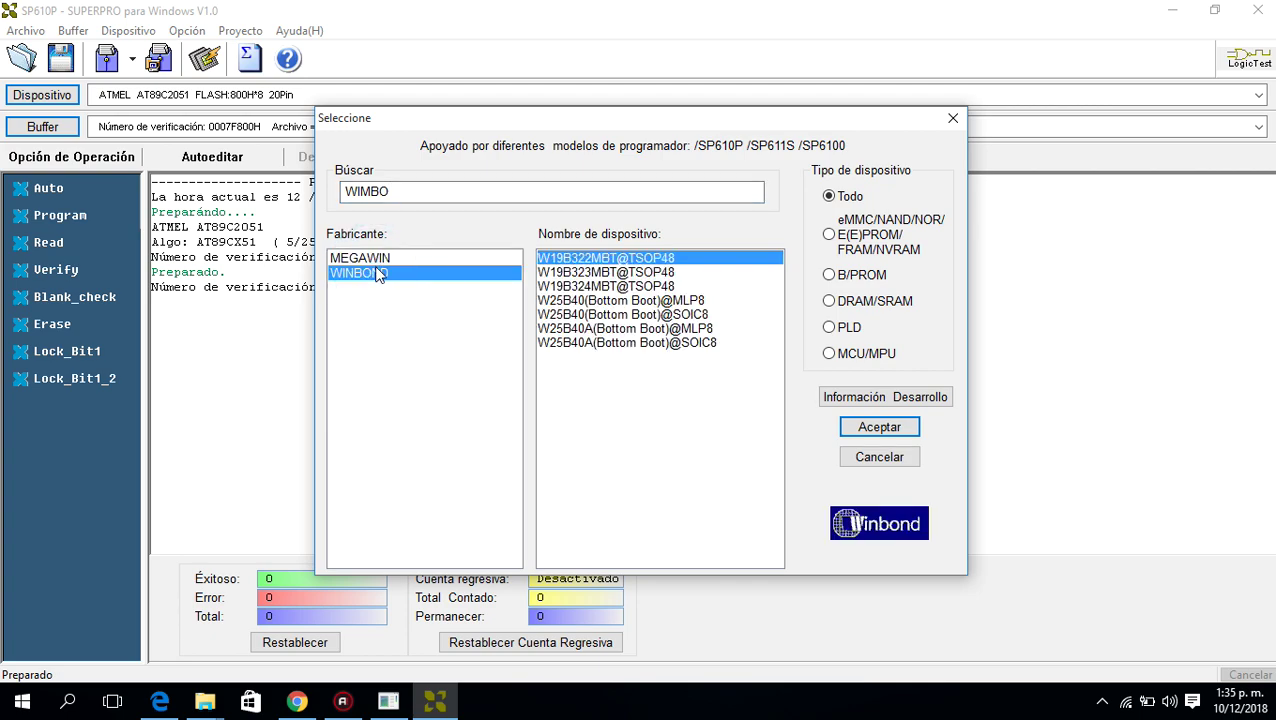
Step: Shorten the device search to WI and browse the devices offered for WINBOND
click(422, 180)
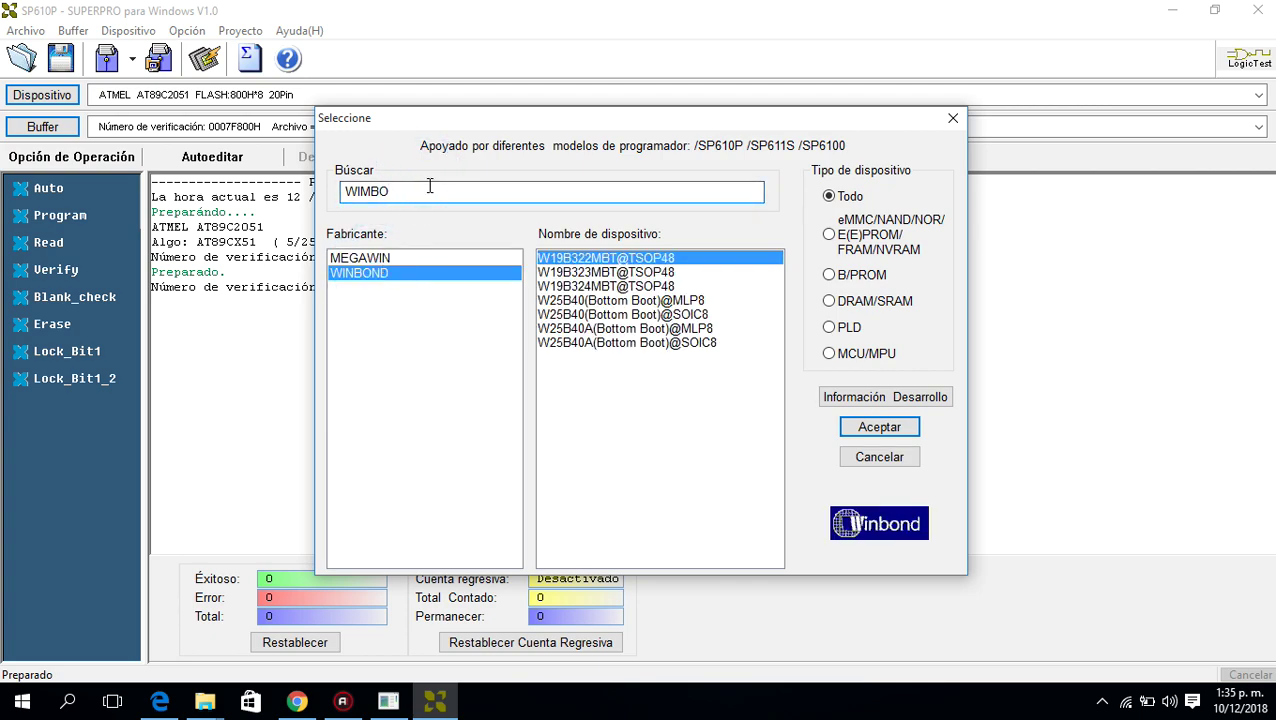
key(BackSpace)
key(BackSpace)
key(BackSpace)
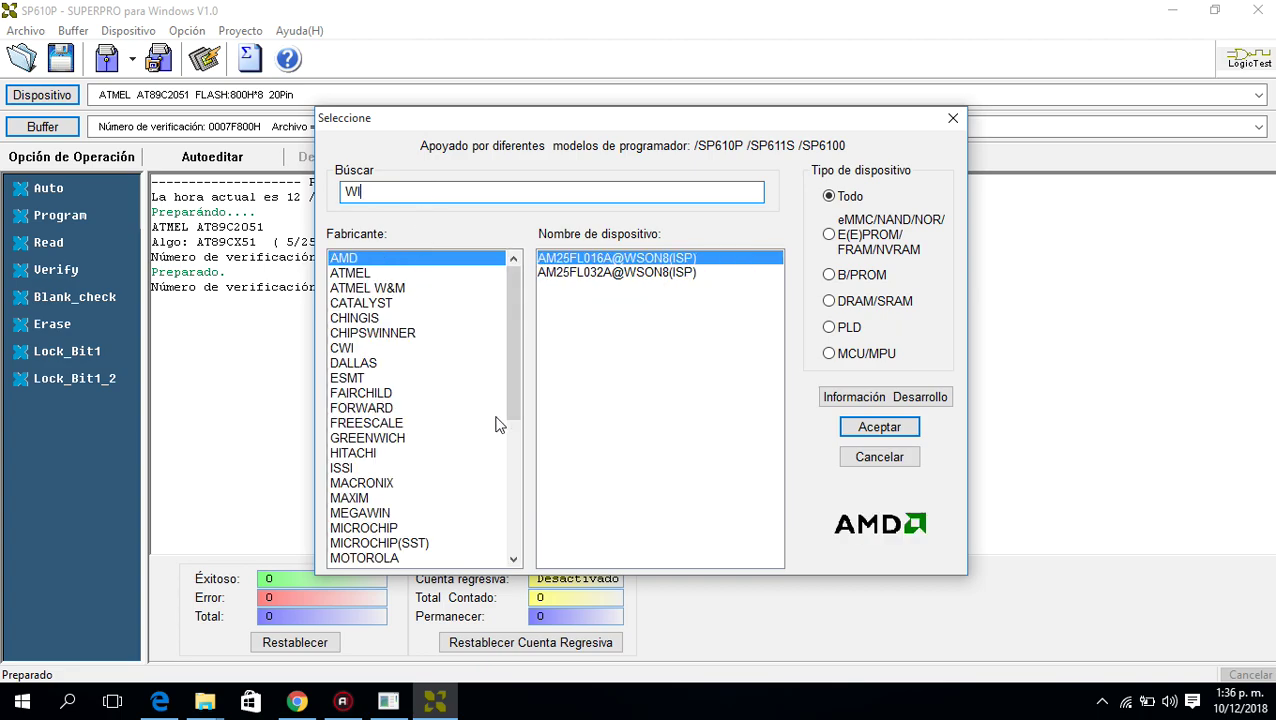
drag(512, 562, 512, 562)
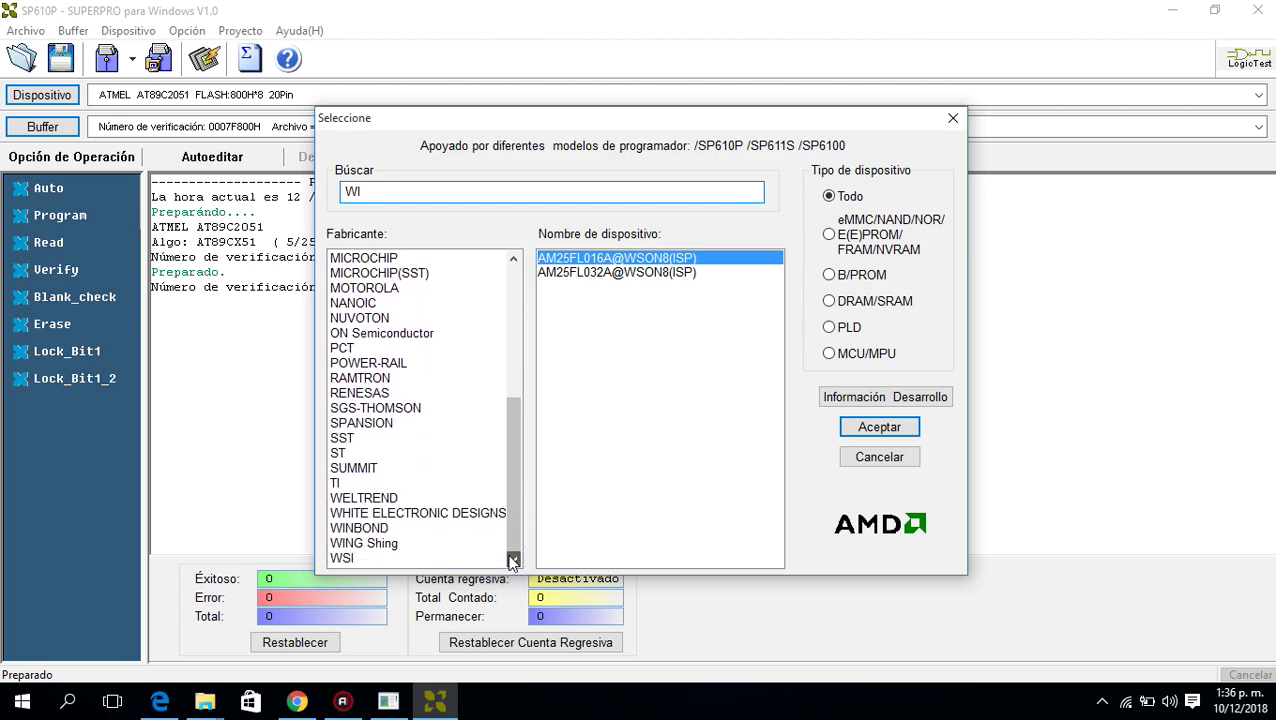
click(393, 530)
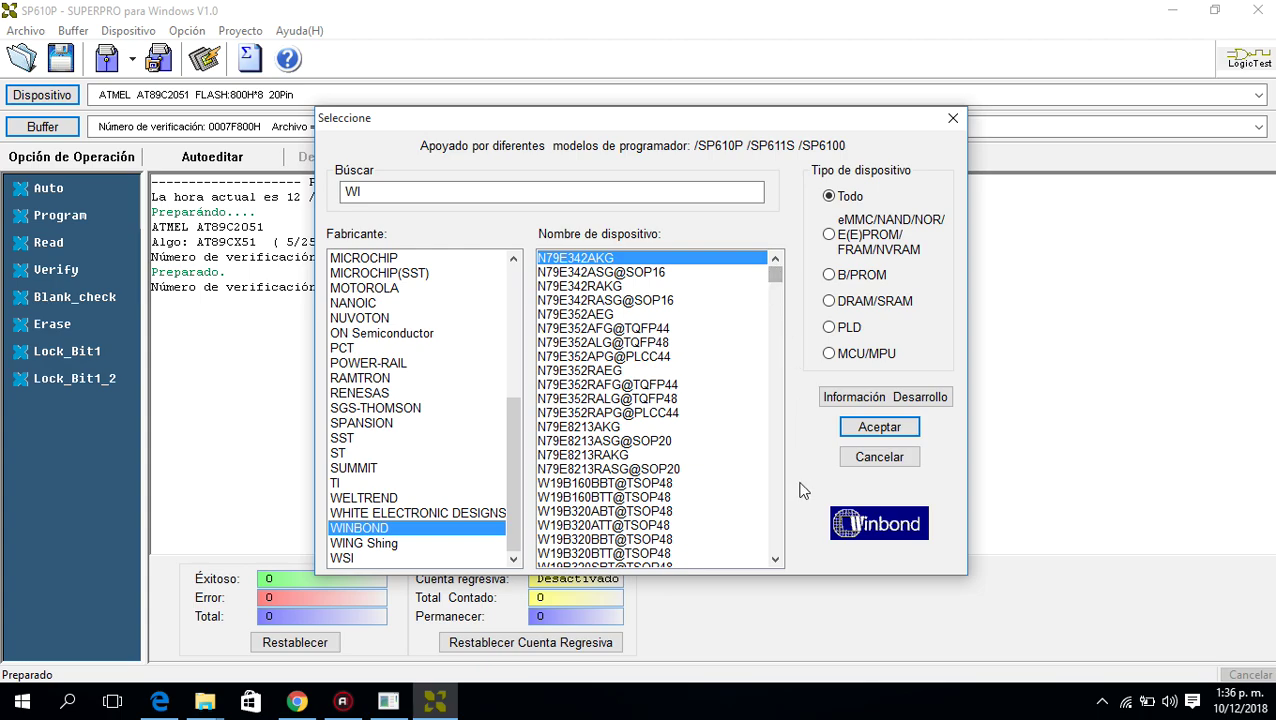
click(776, 559)
drag(777, 557, 777, 550)
drag(775, 304, 786, 474)
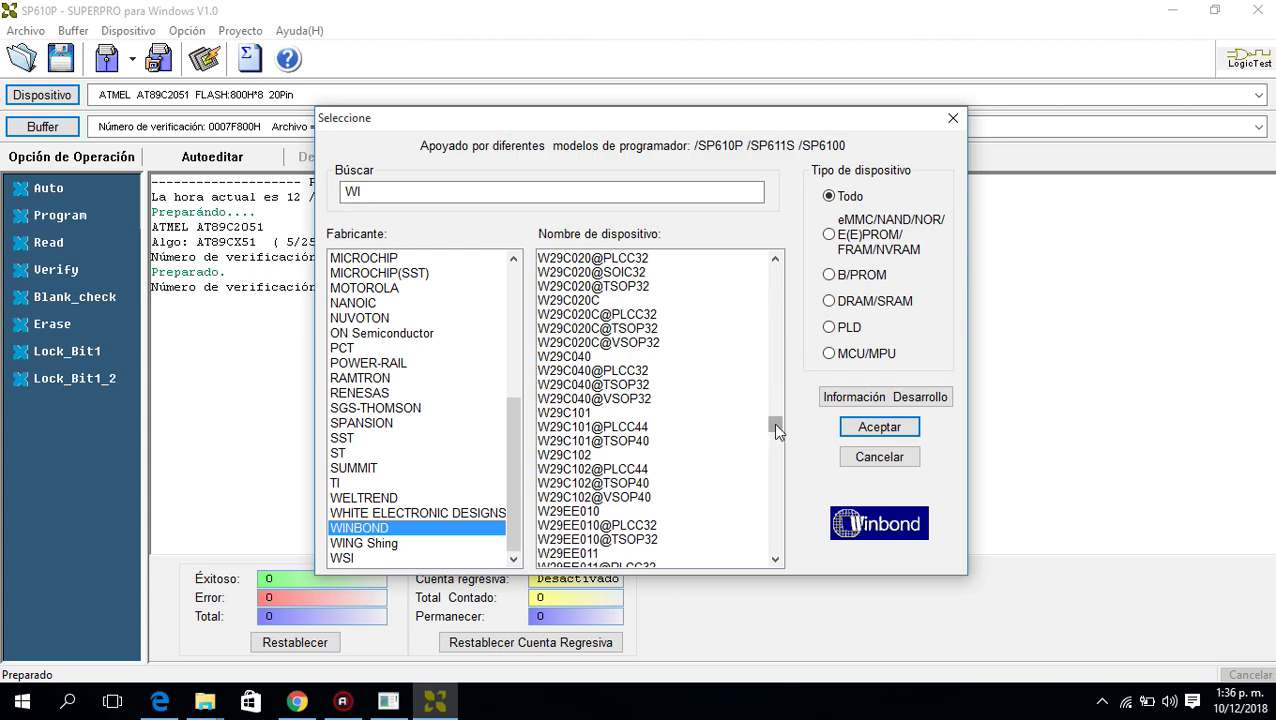
drag(778, 430, 785, 270)
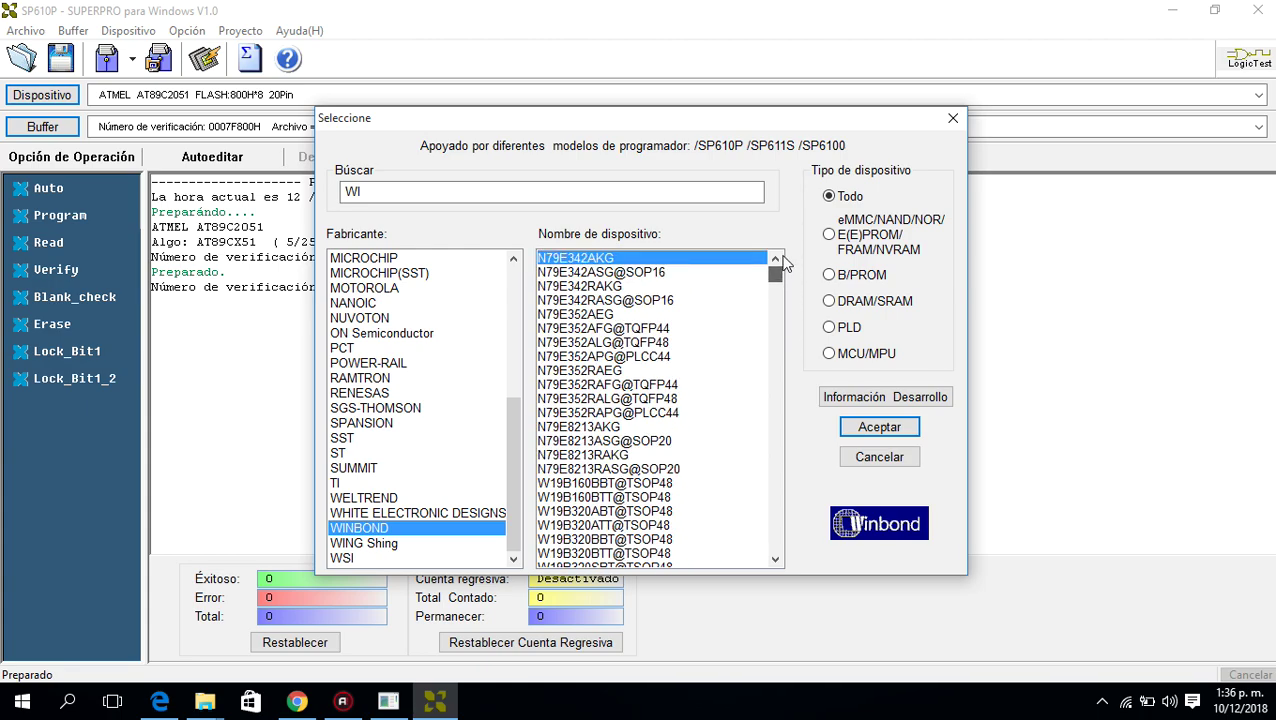
Step: Replace the device search with N25Q12 to look for matching memory chips
click(380, 192)
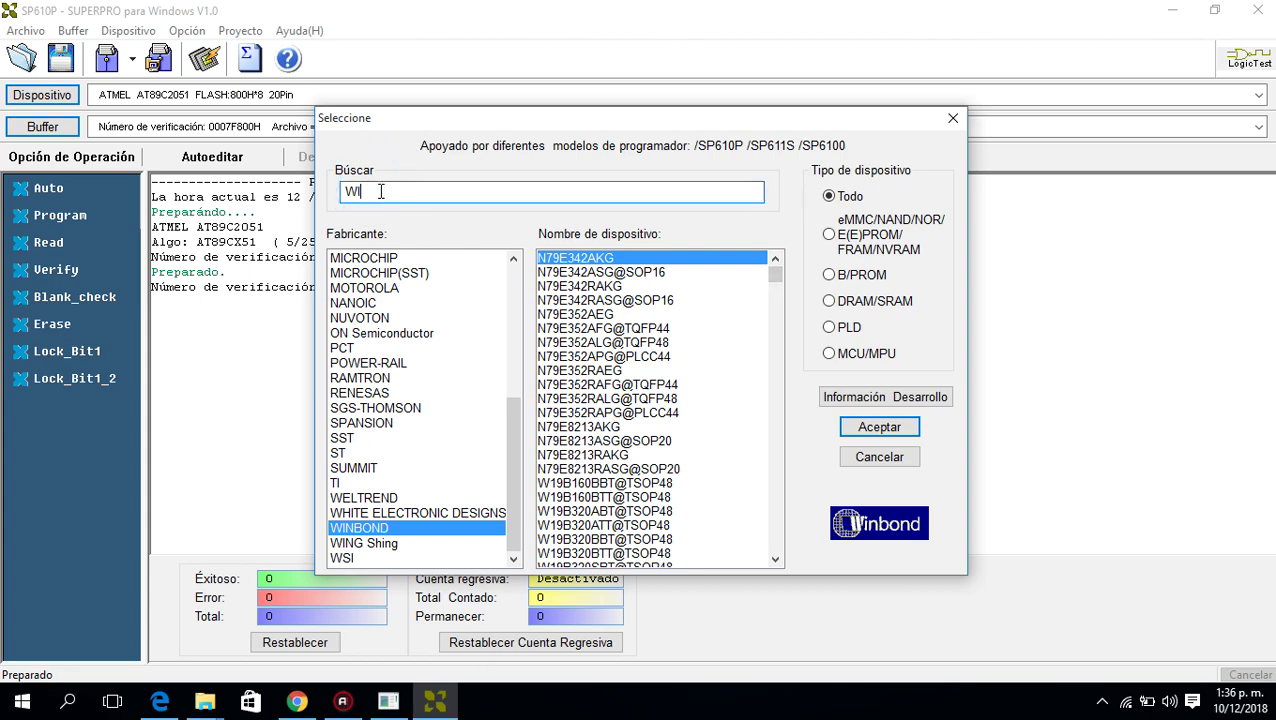
key(BackSpace)
key(BackSpace)
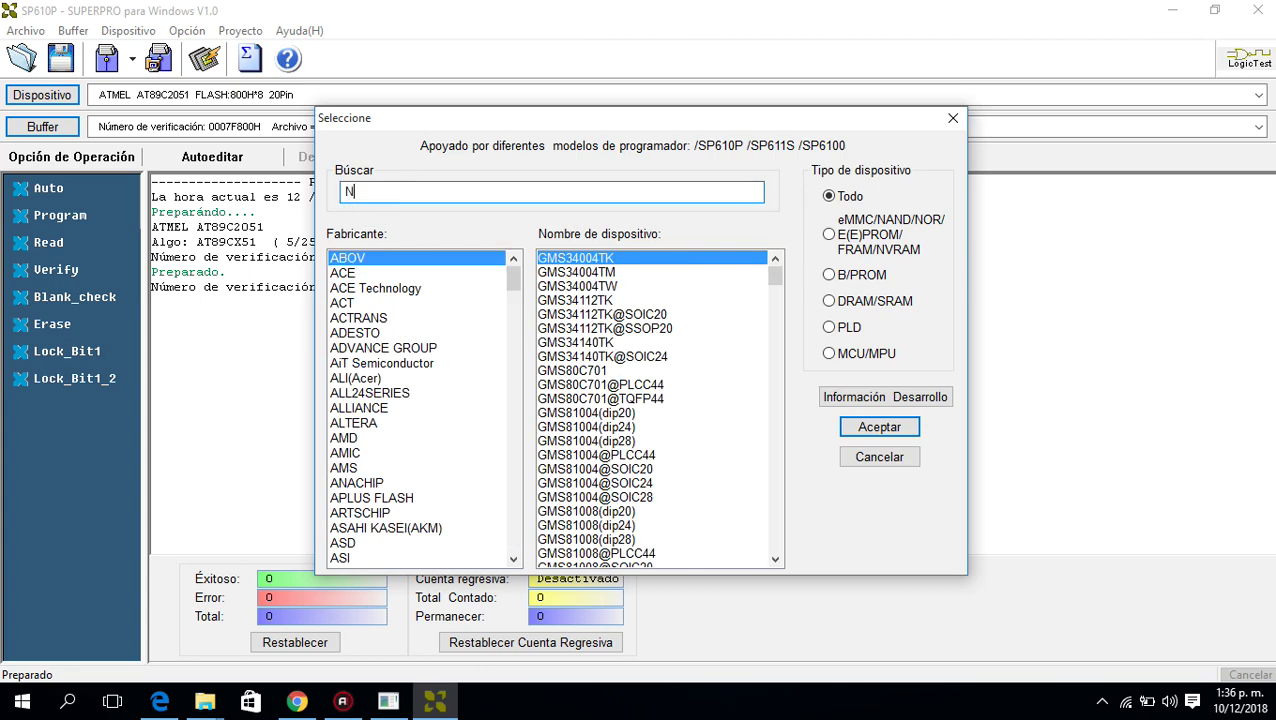
text(N25)
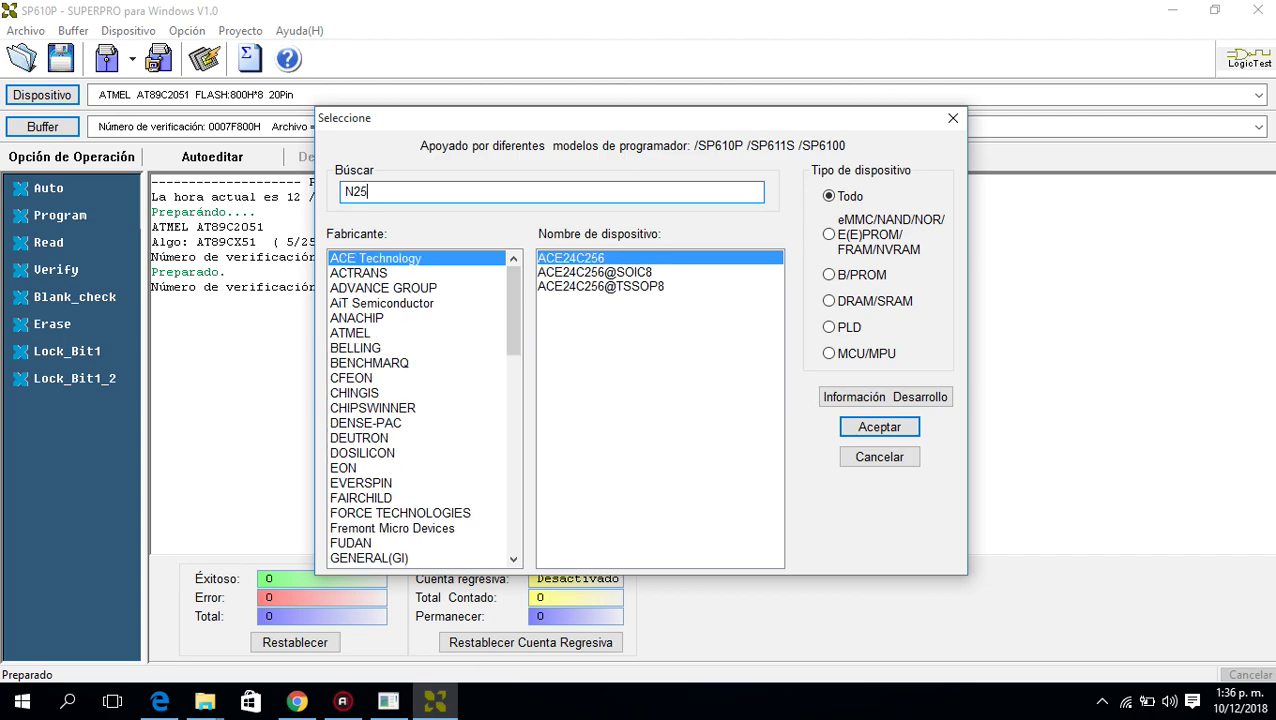
text(Q)
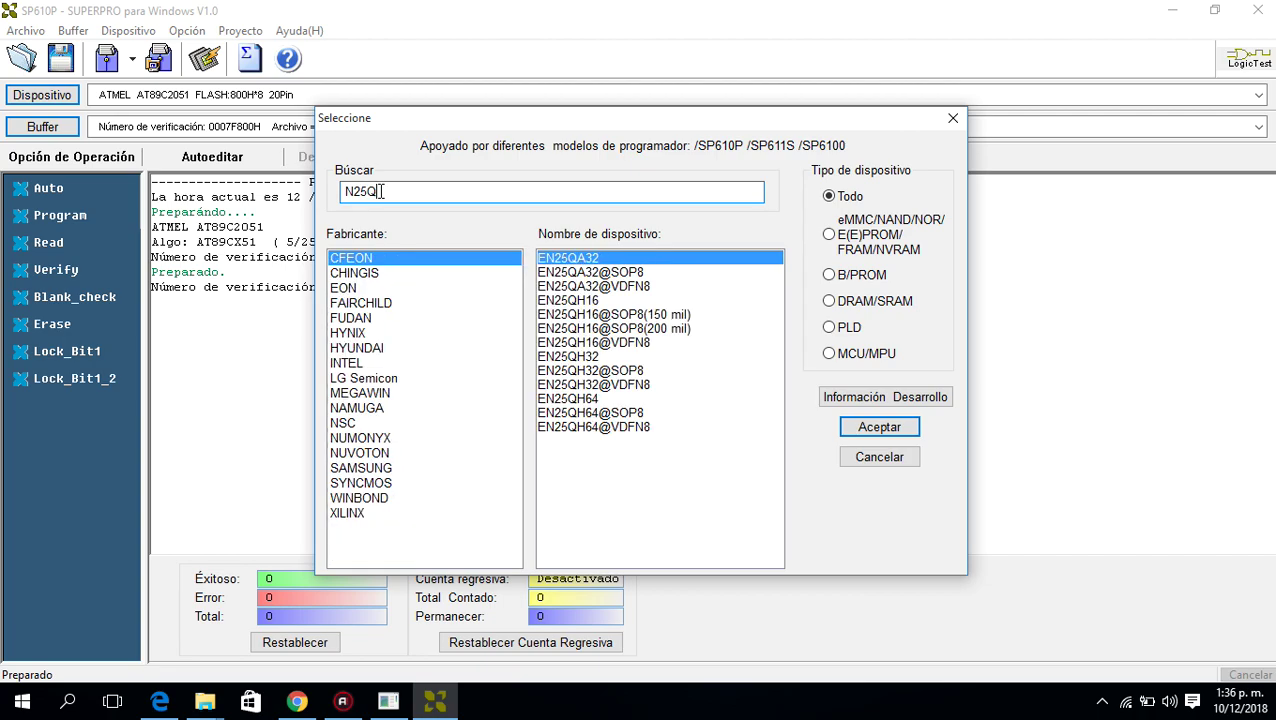
text(12)
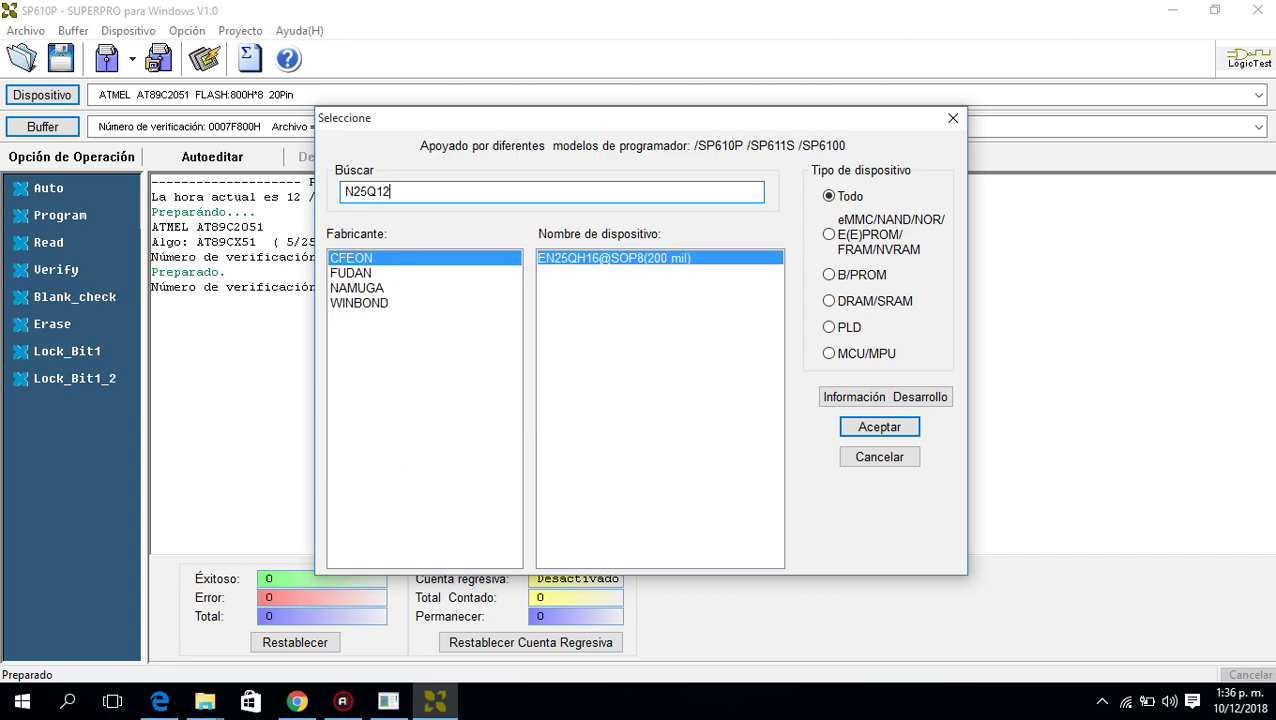
Step: Clear the device search and look for chips matching 25Q12 instead
key(BackSpace)
key(BackSpace)
key(BackSpace)
key(BackSpace)
key(BackSpace)
key(BackSpace)
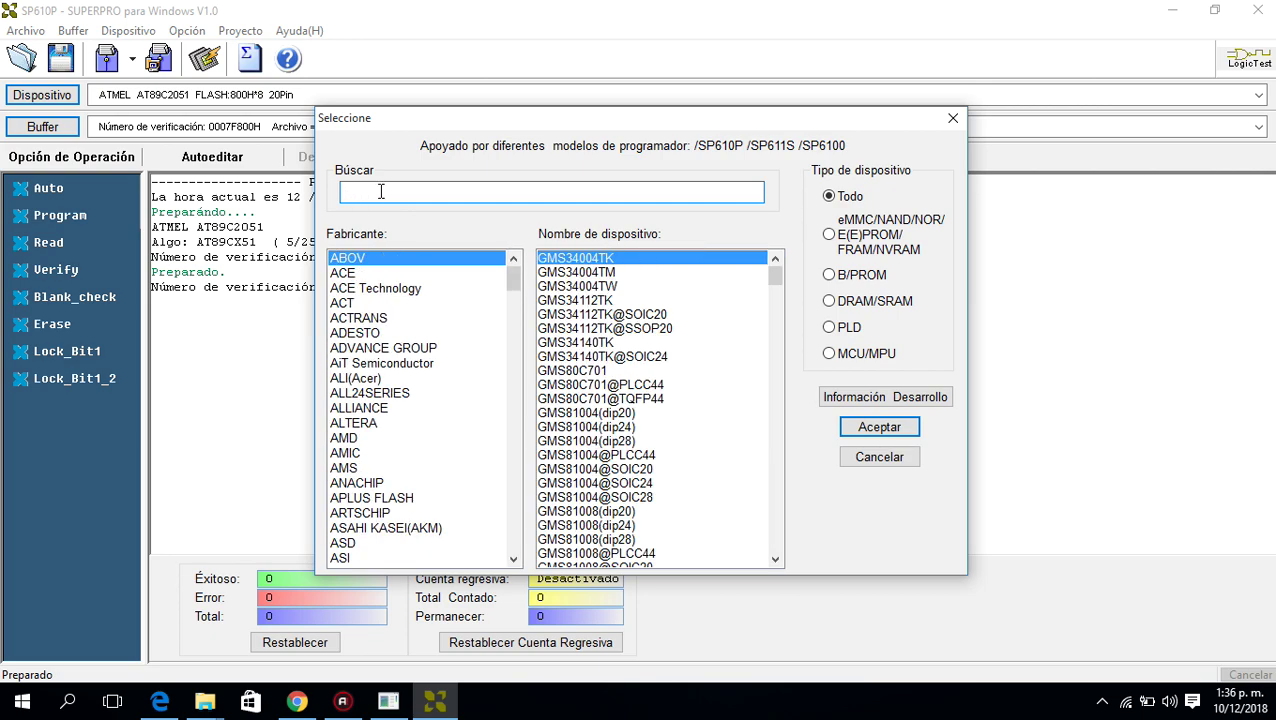
text(2)
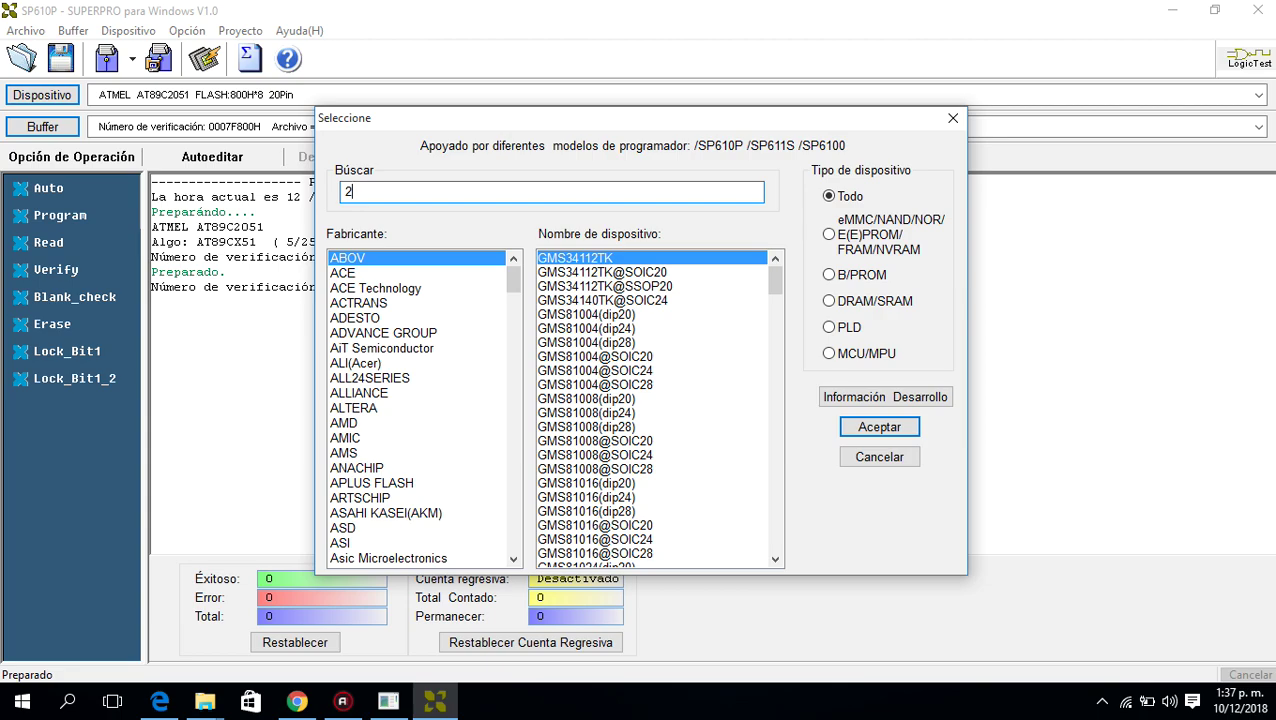
text(5Q12)
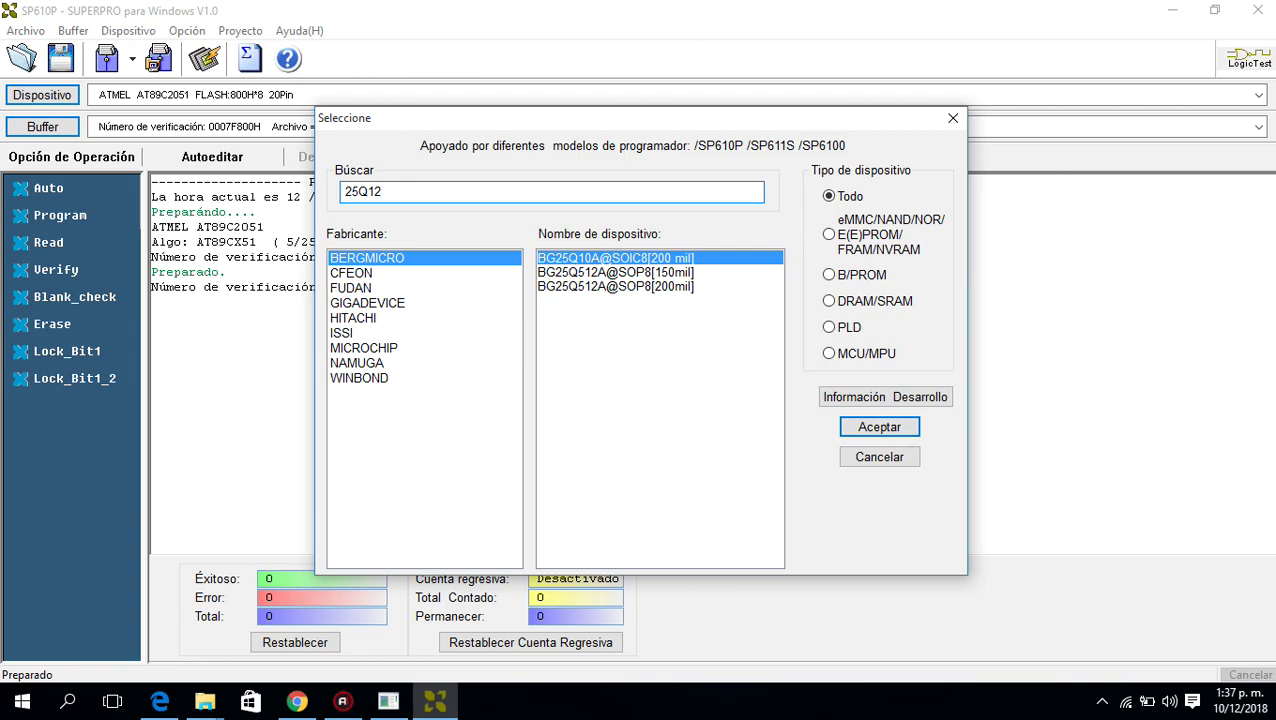
Step: Search the supported devices for MICRO and browse the device lists of MICRON and AiT Semiconductor
key(BackSpace)
key(BackSpace)
key(BackSpace)
key(BackSpace)
key(BackSpace)
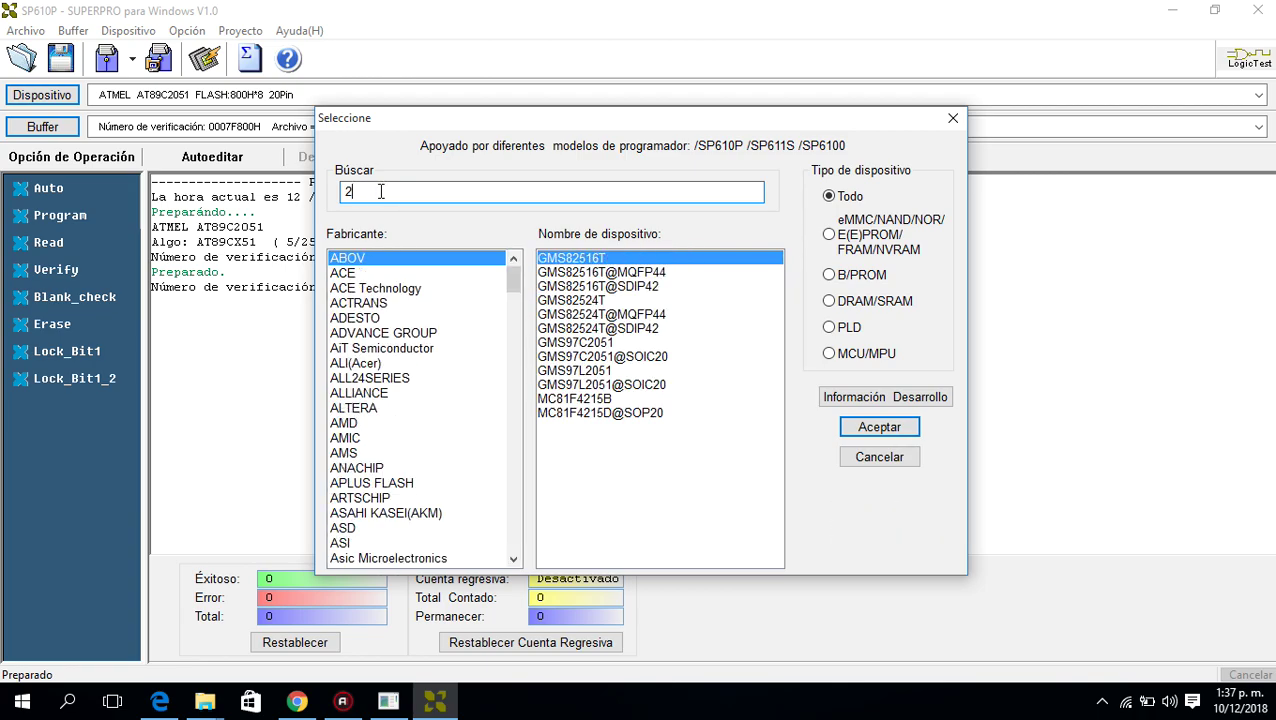
text(MICRO)
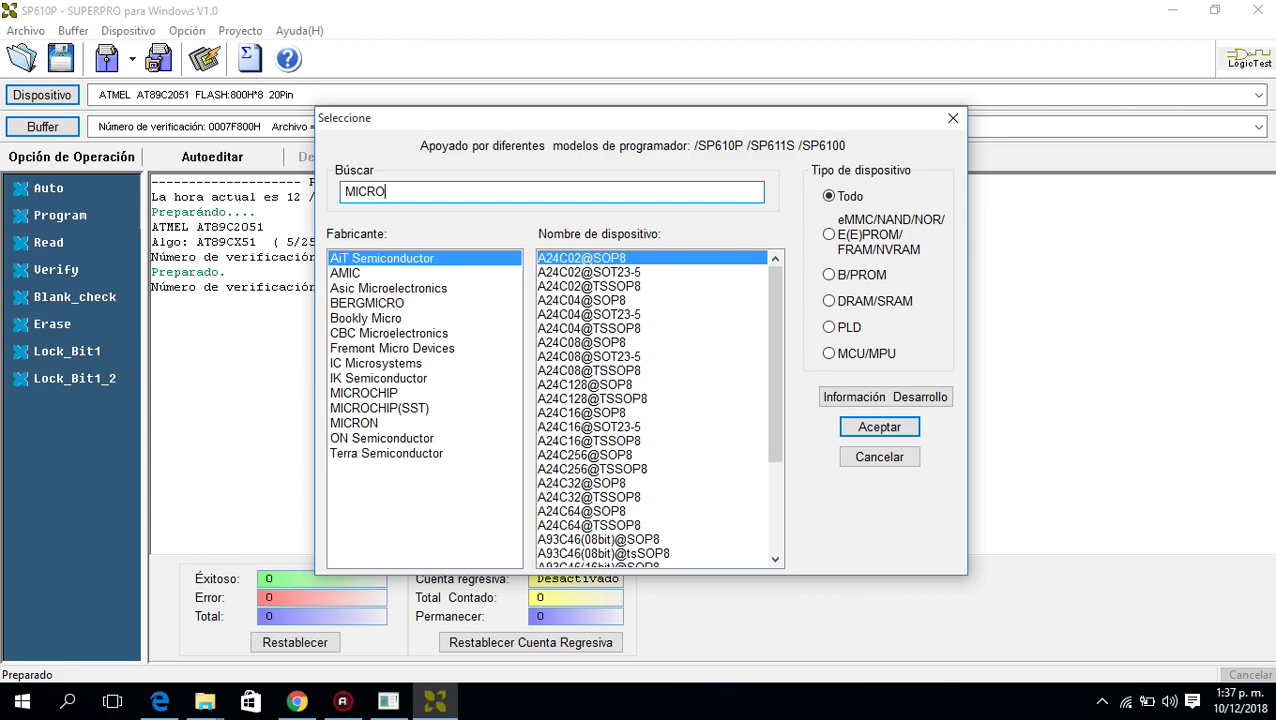
click(404, 425)
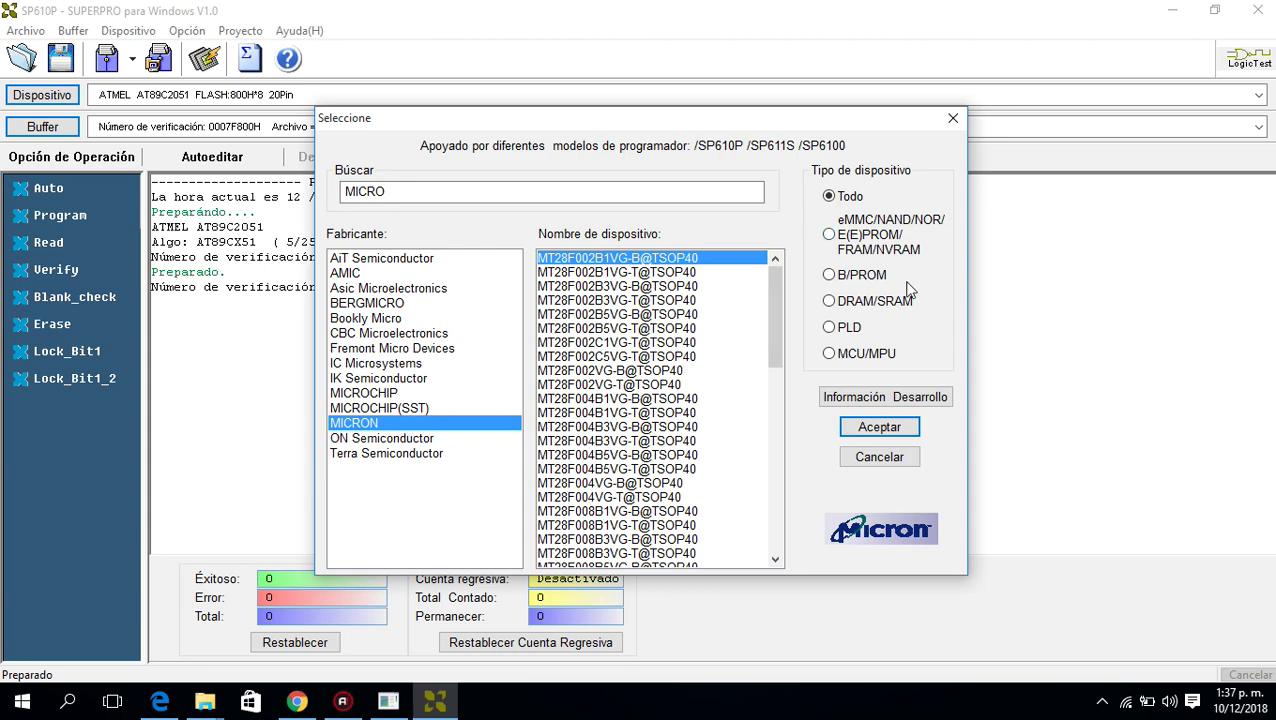
drag(768, 338, 760, 558)
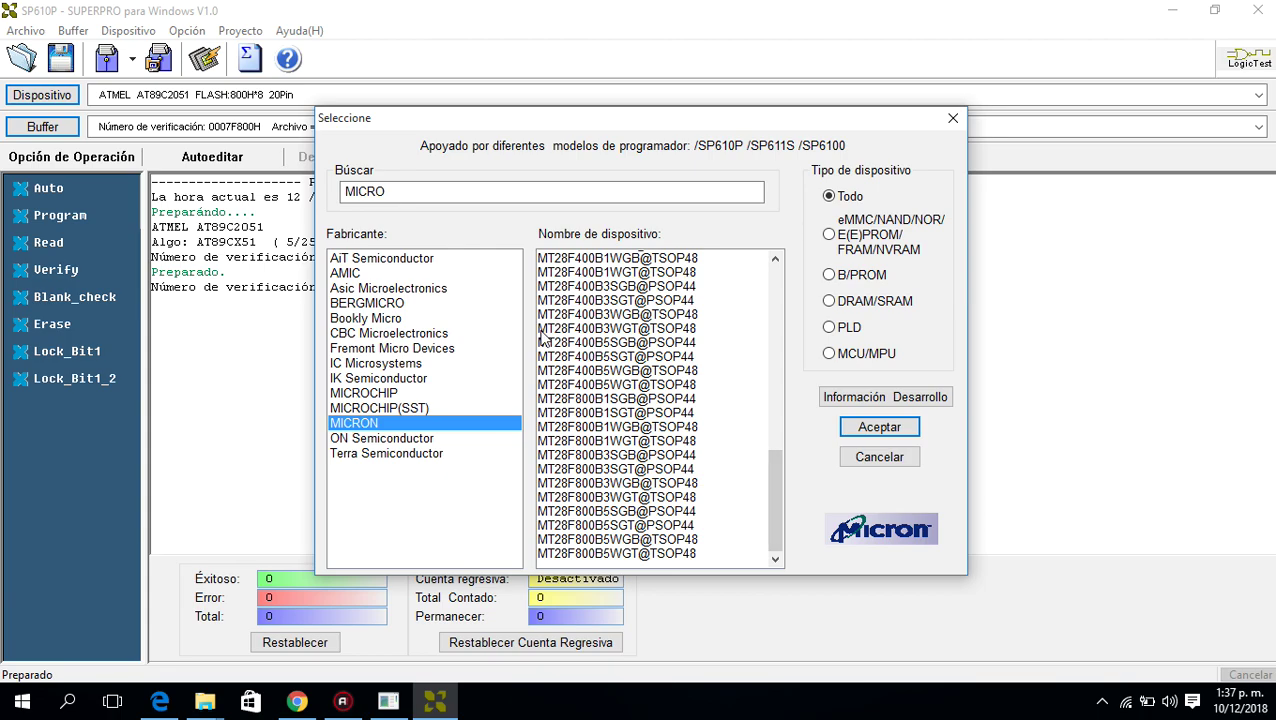
click(457, 299)
click(445, 258)
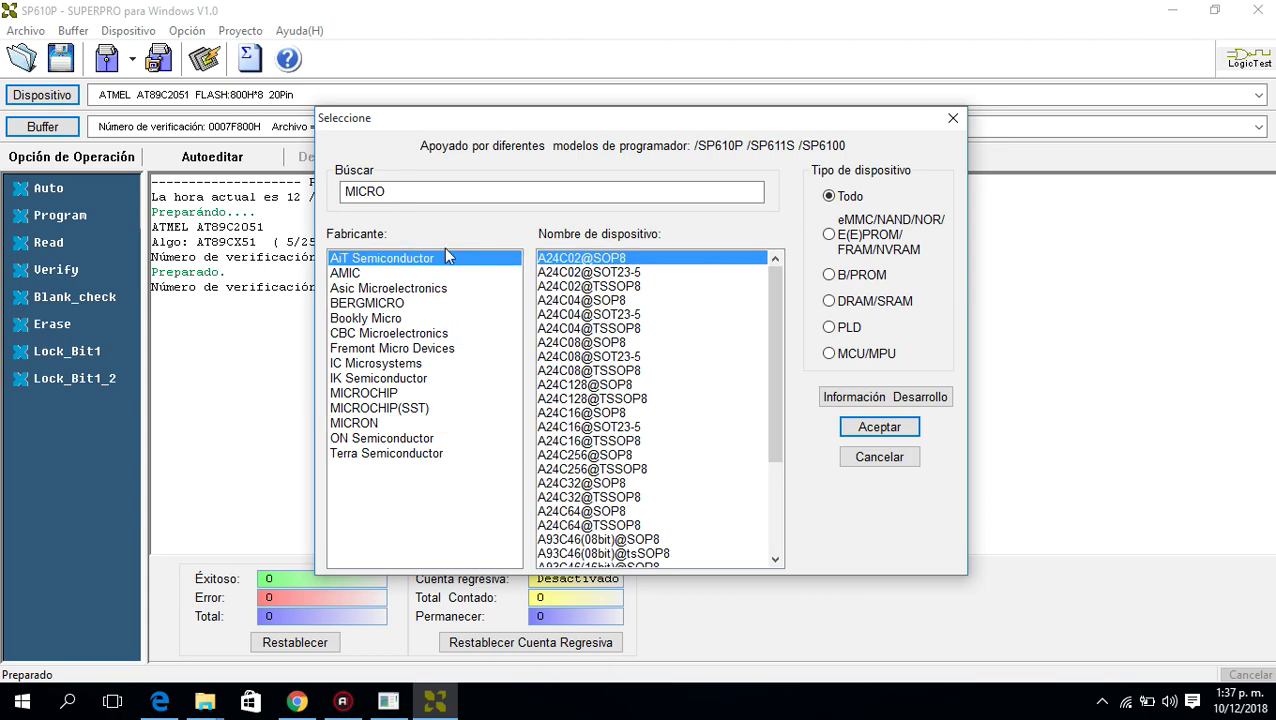
Step: Close the blank browser window and leave the device selection without choosing another device
click(160, 702)
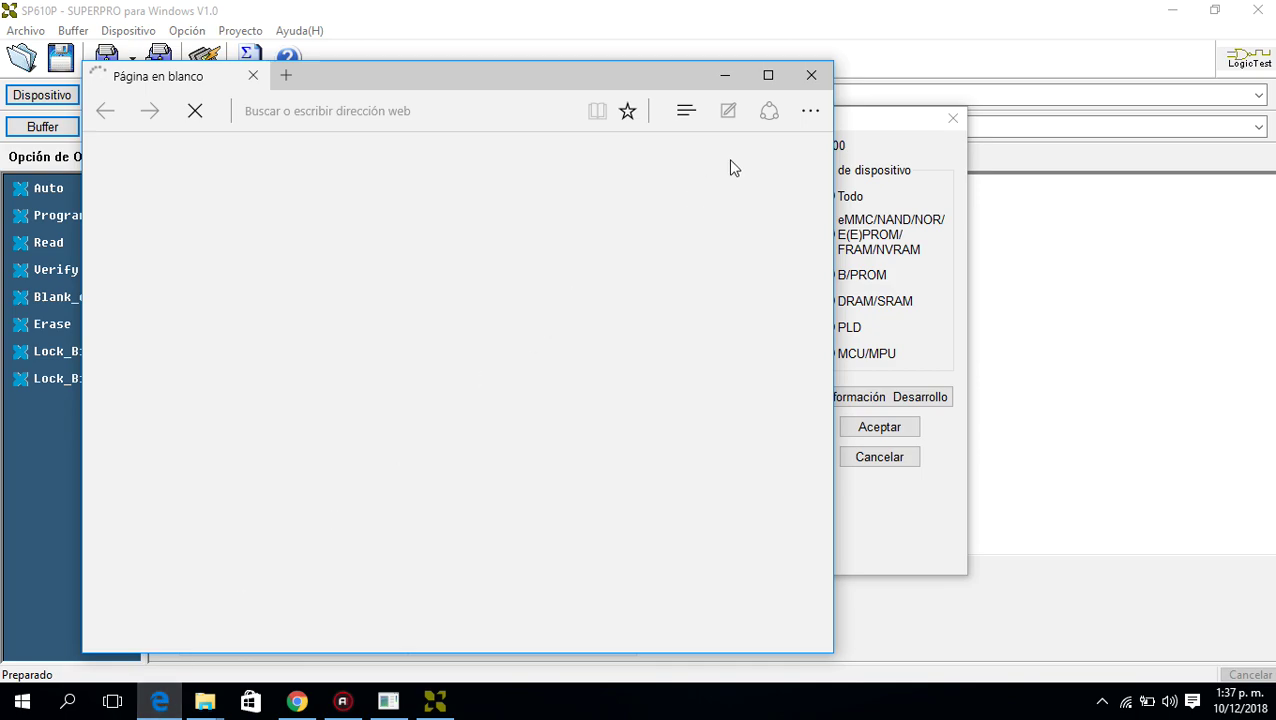
click(811, 76)
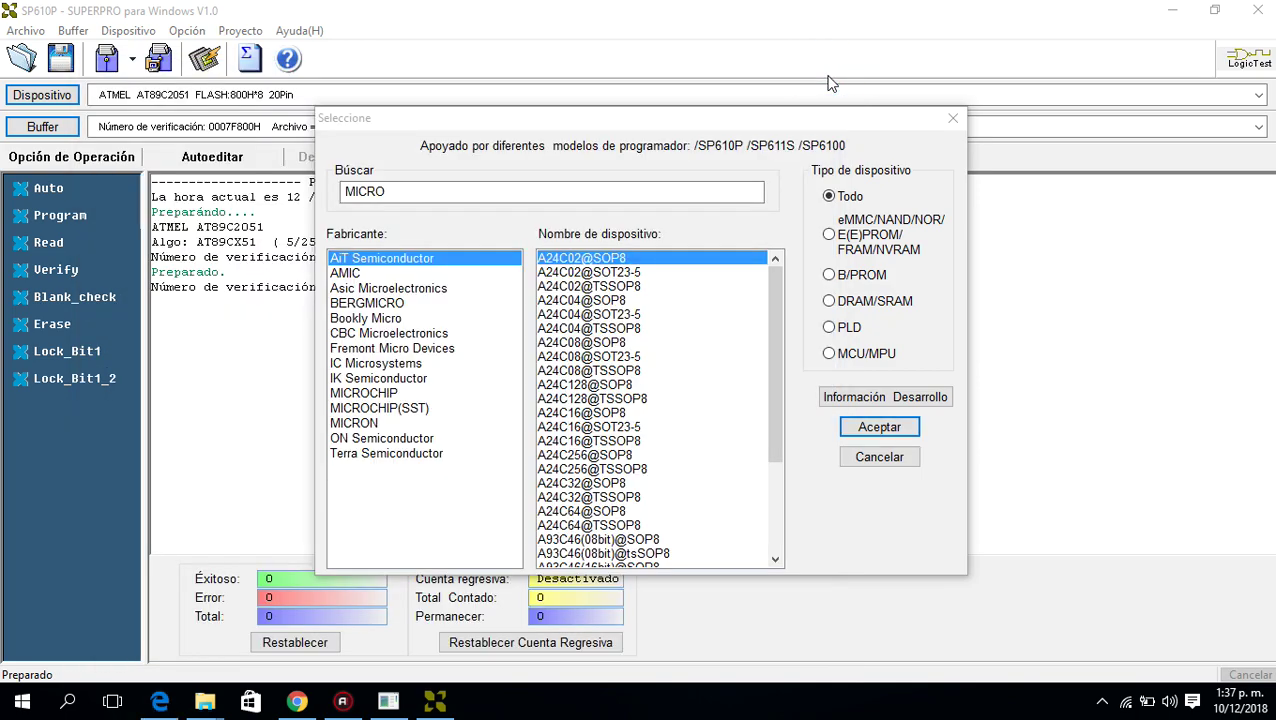
click(948, 119)
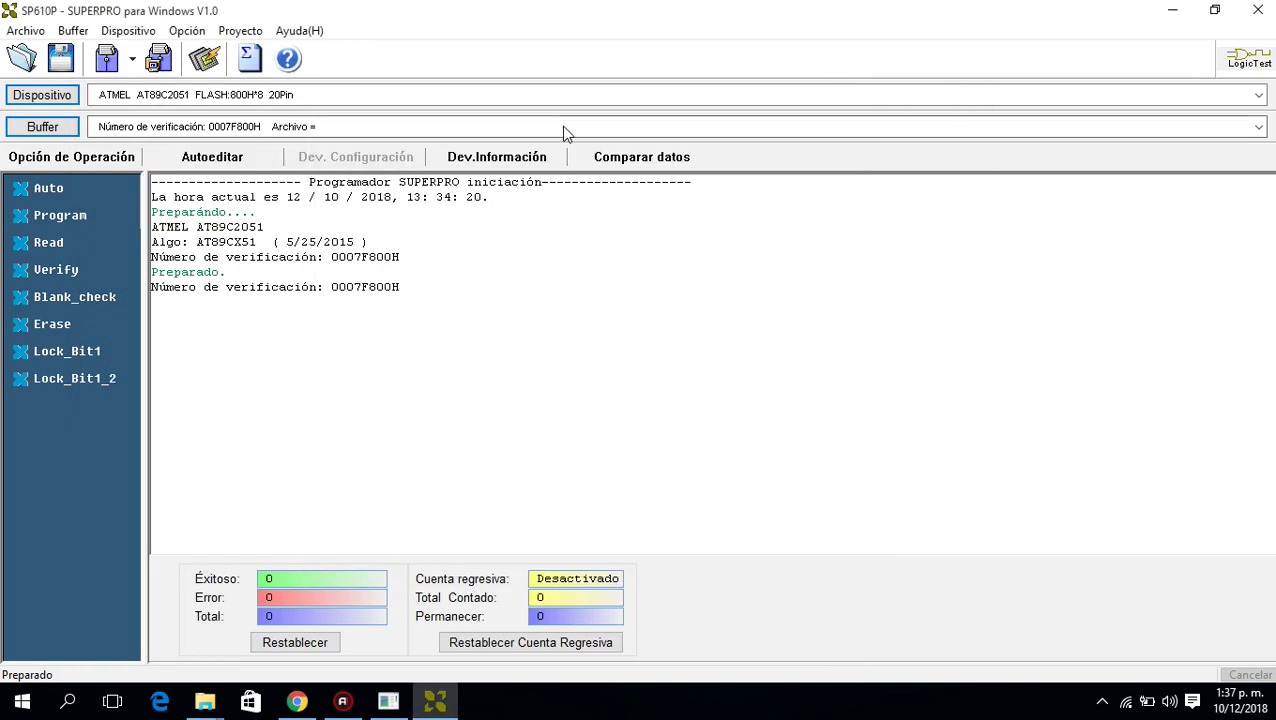
Step: Open the Xeltek technical support contact information and follow its link to the company website
click(242, 31)
mouse_move(297, 35)
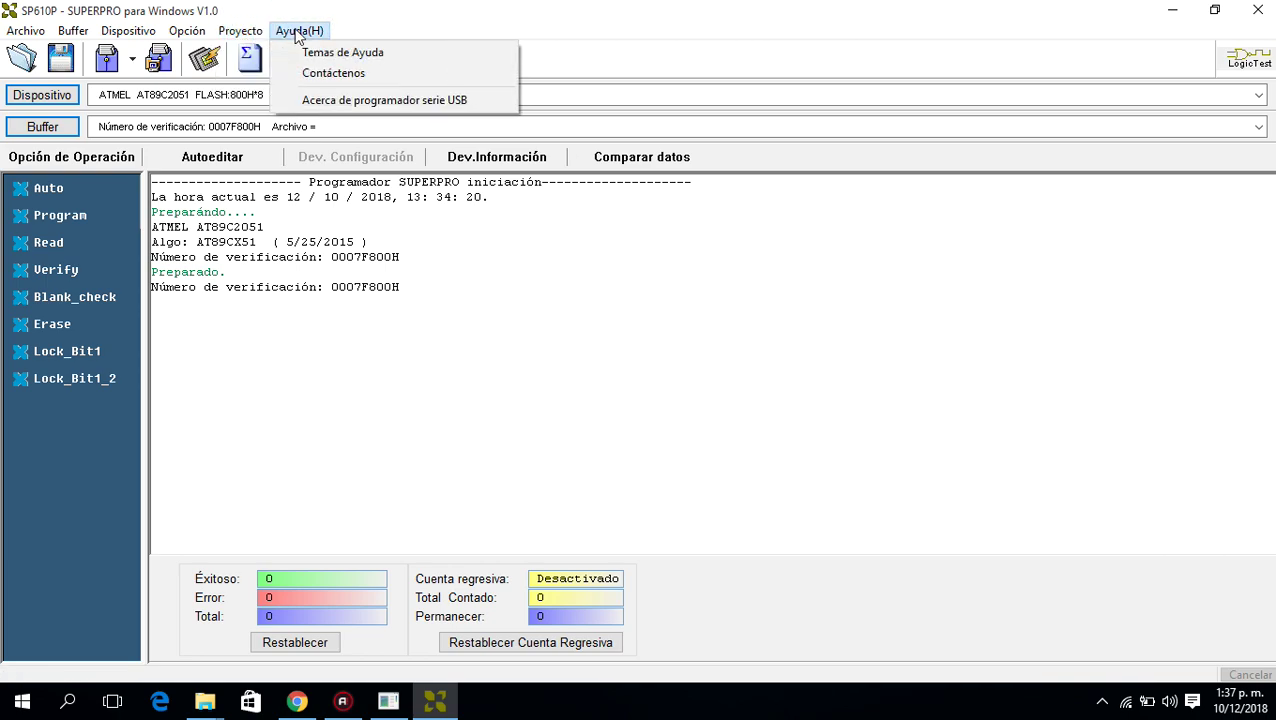
click(334, 72)
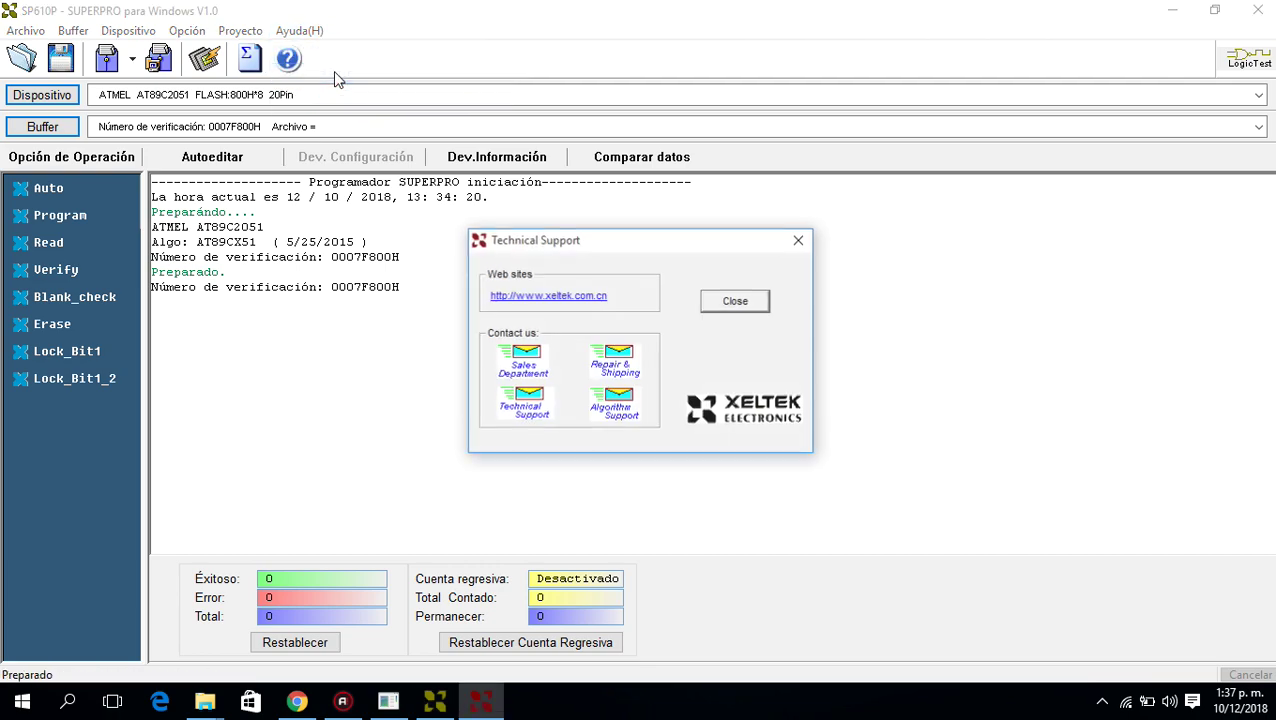
click(521, 301)
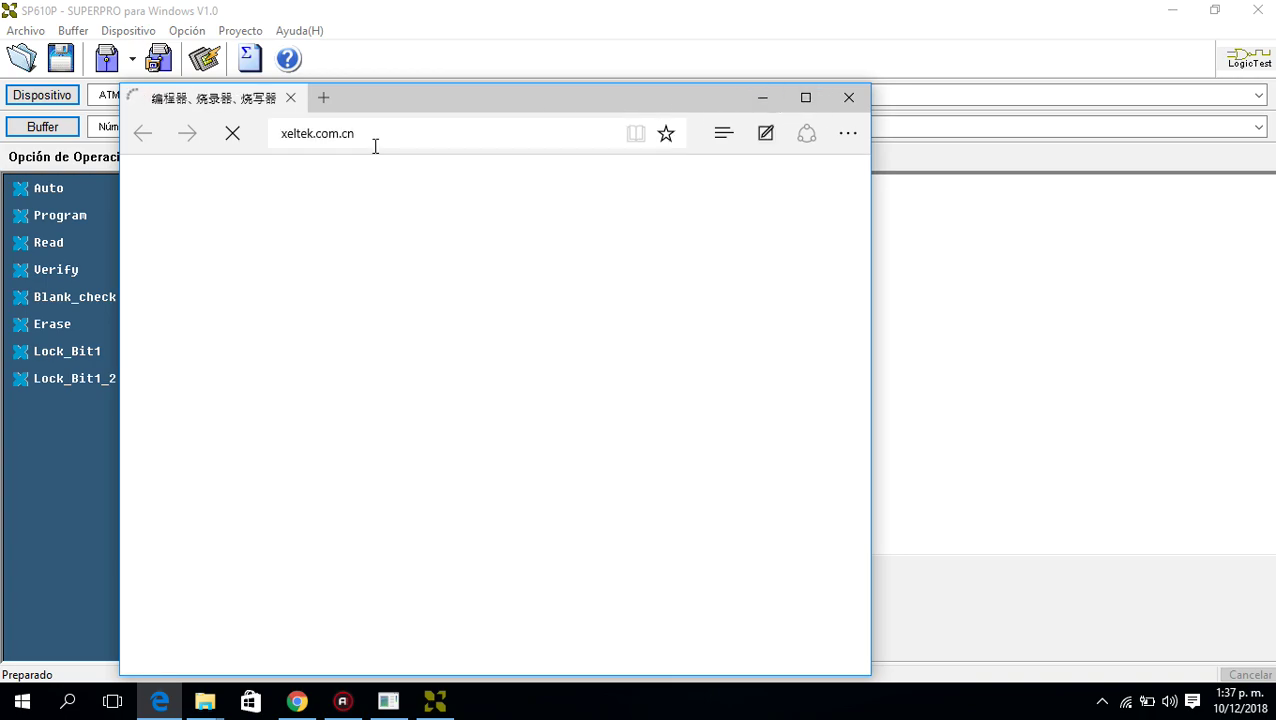
drag(371, 136, 300, 142)
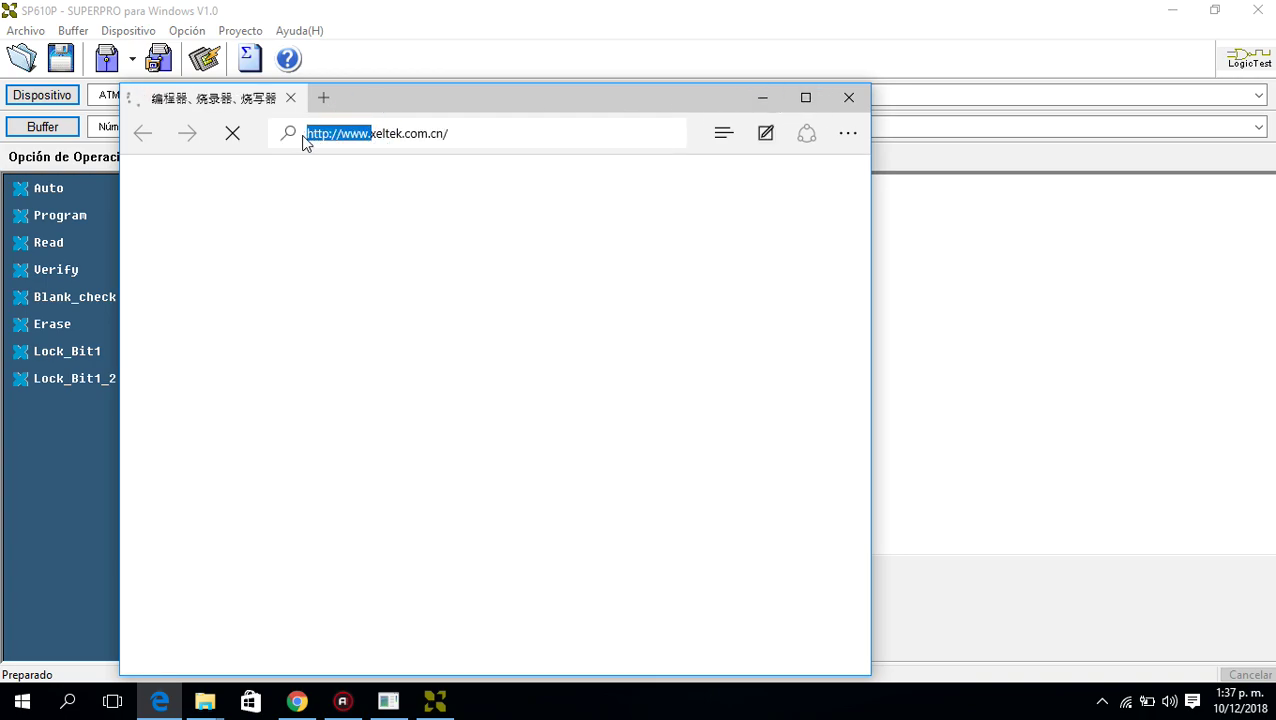
click(507, 128)
key(ctrl+c)
right_click(412, 137)
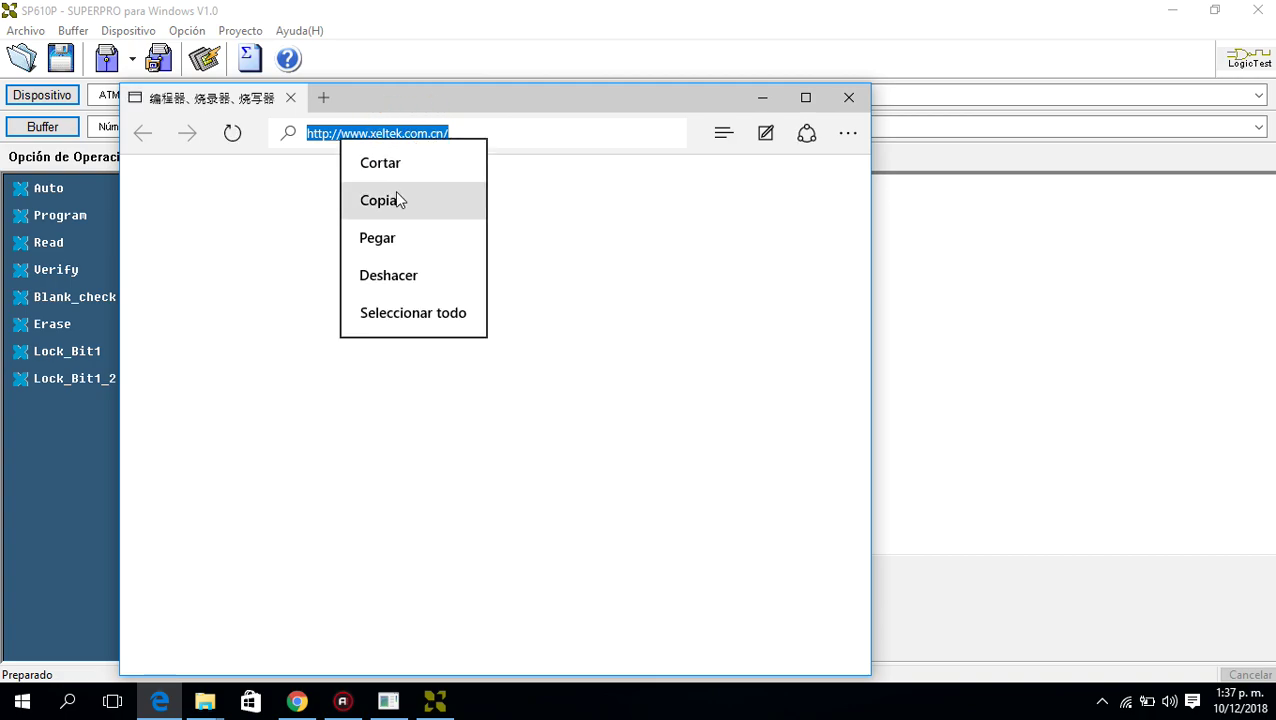
click(400, 198)
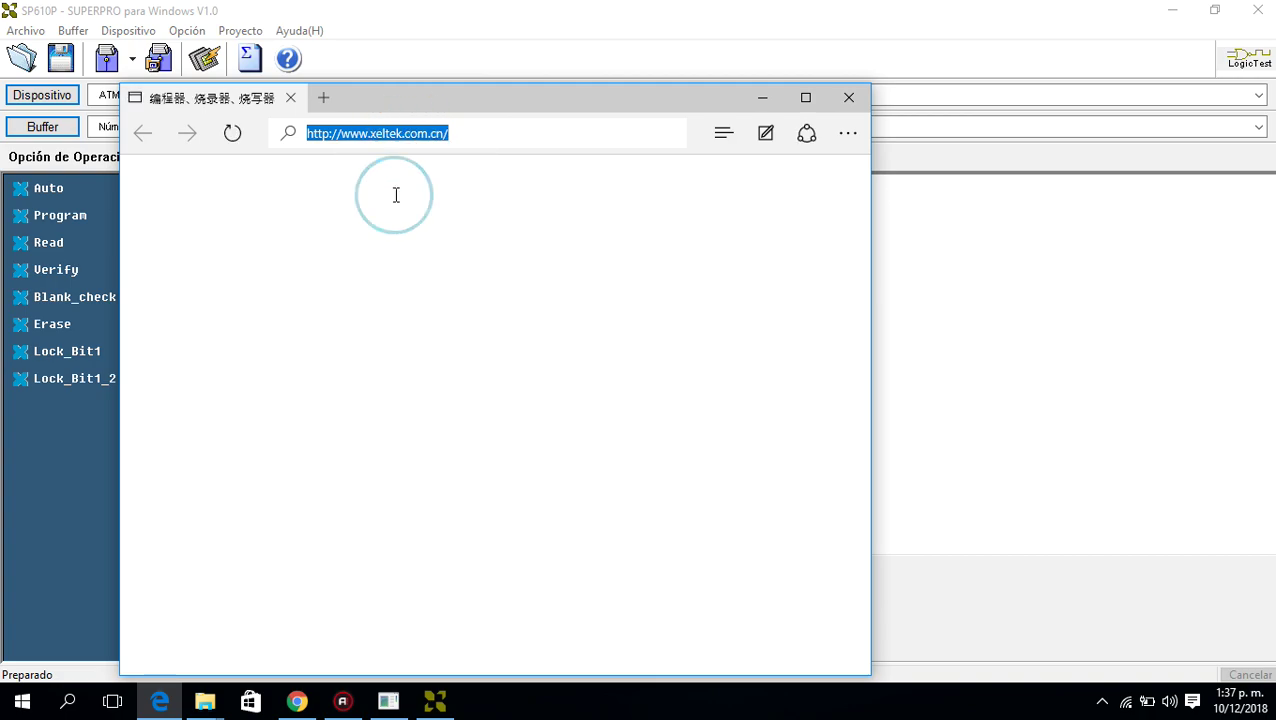
Step: Clear the browser and programmer windows out of the way and quit the SUPERPRO Device Programmer setup launcher
click(762, 97)
click(1214, 9)
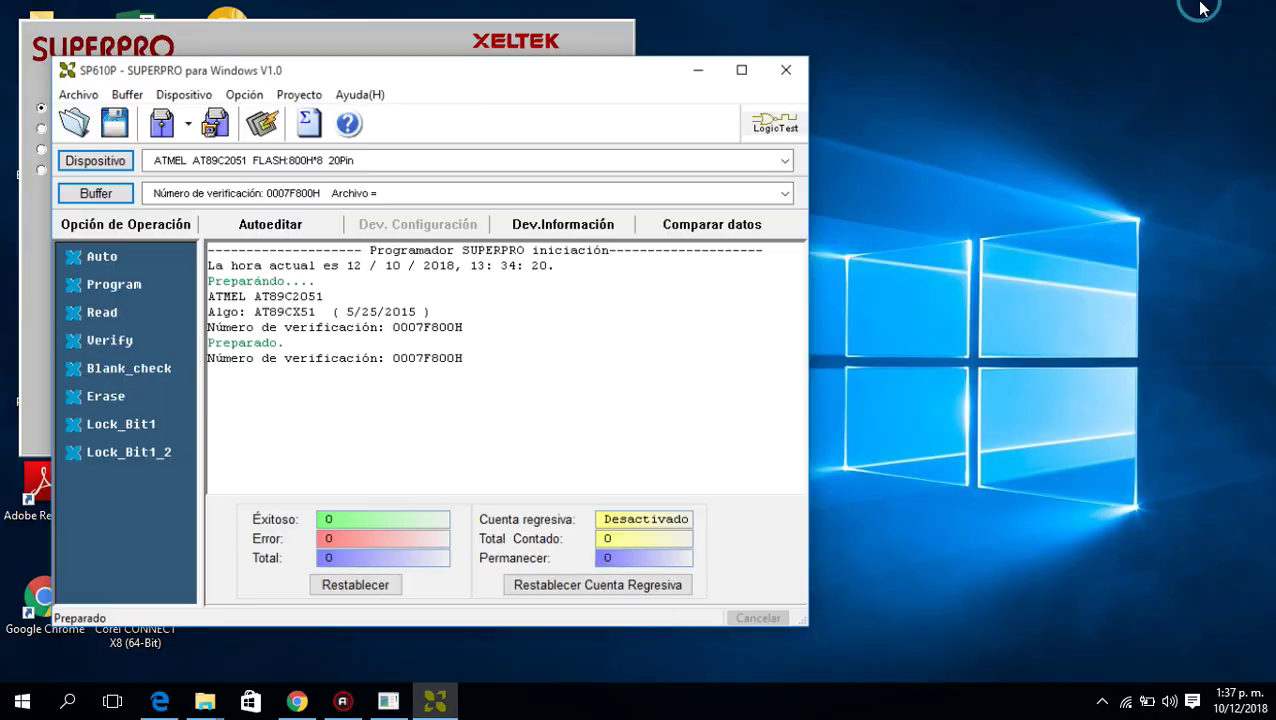
click(713, 88)
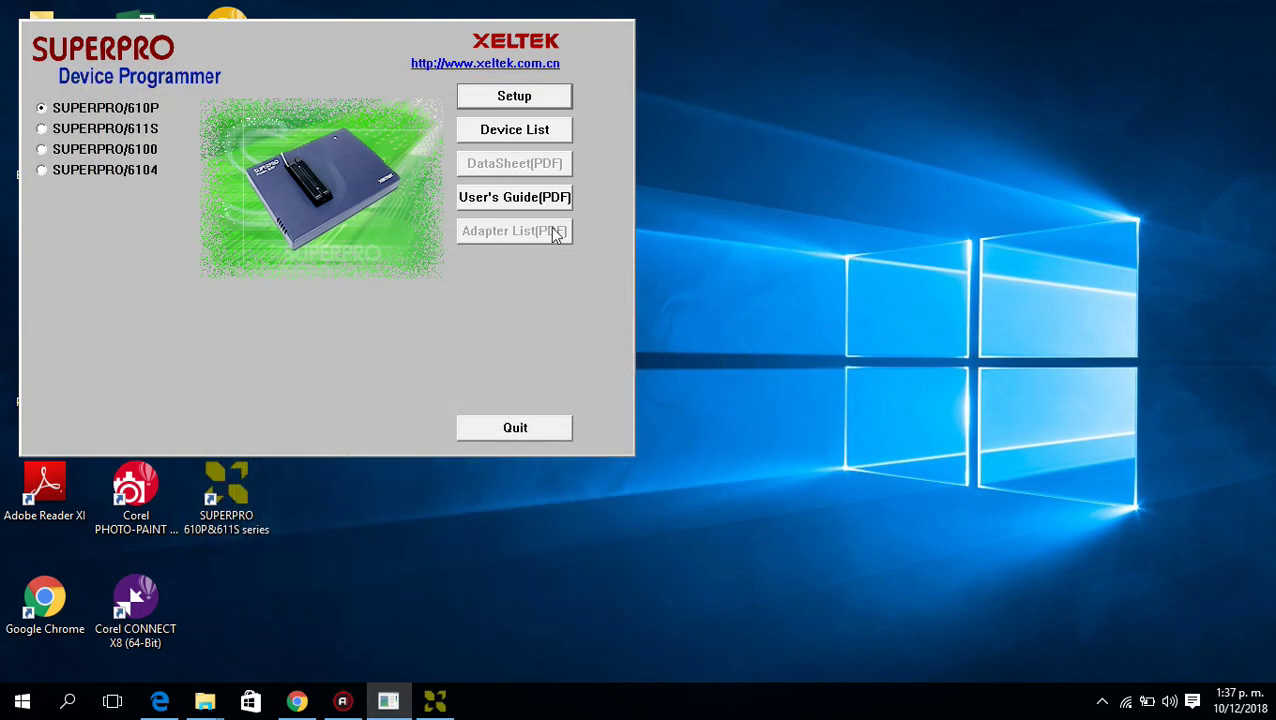
click(530, 427)
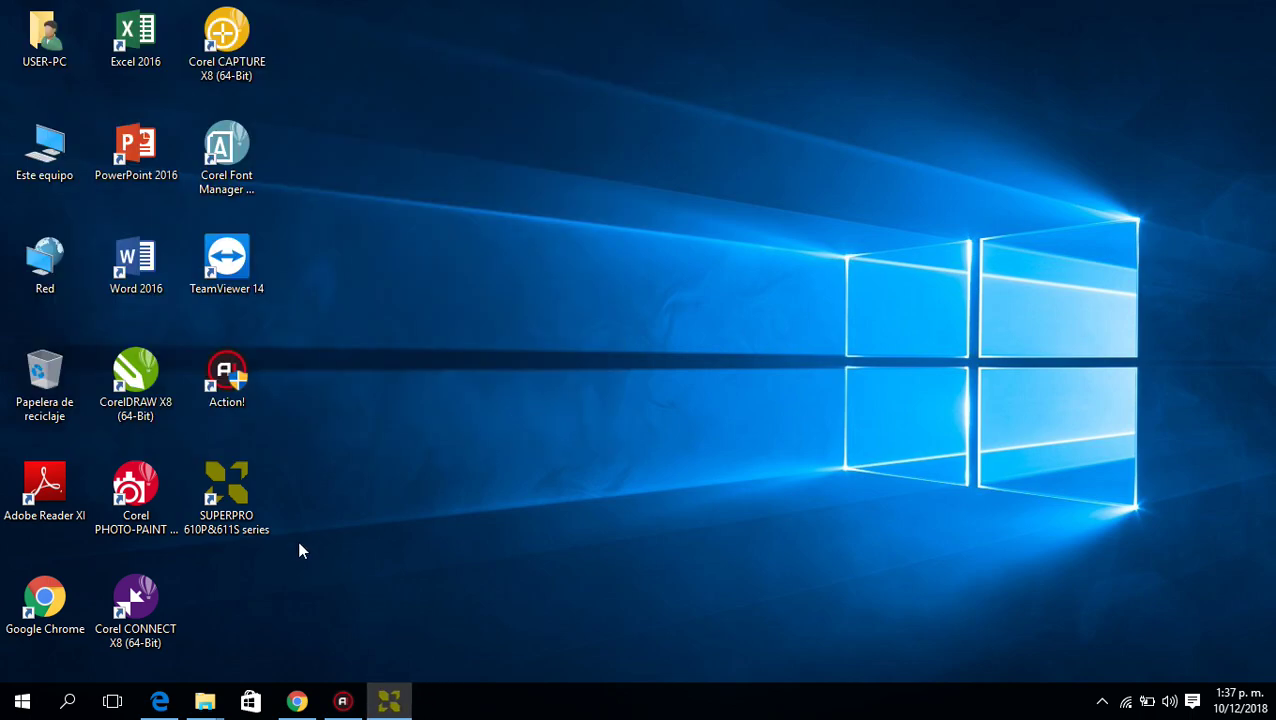
double_click(48, 592)
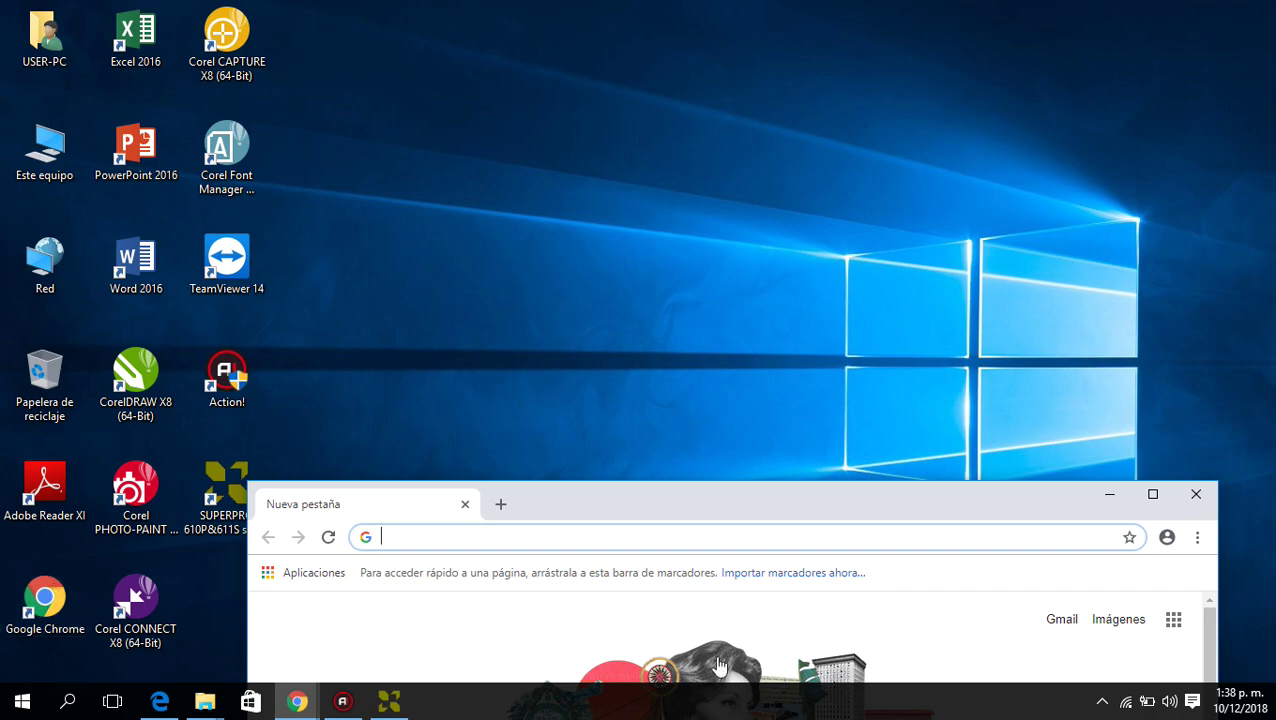
click(1154, 495)
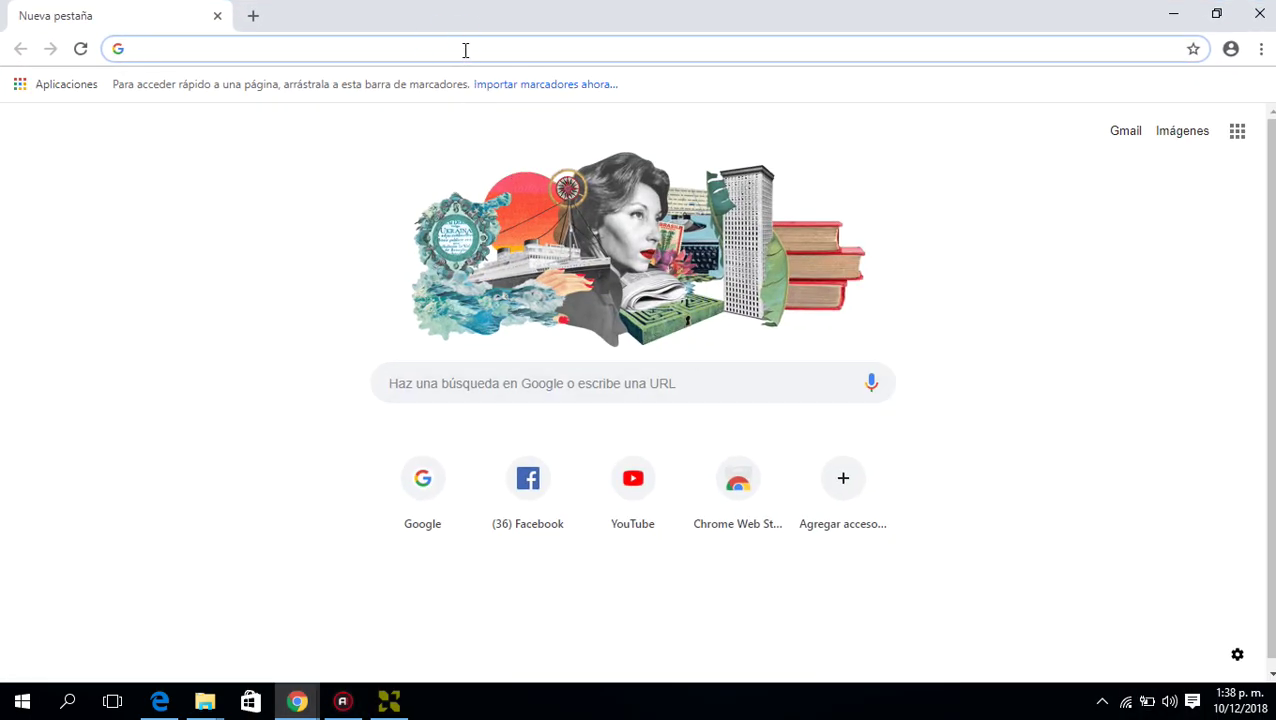
key(ctrl+v)
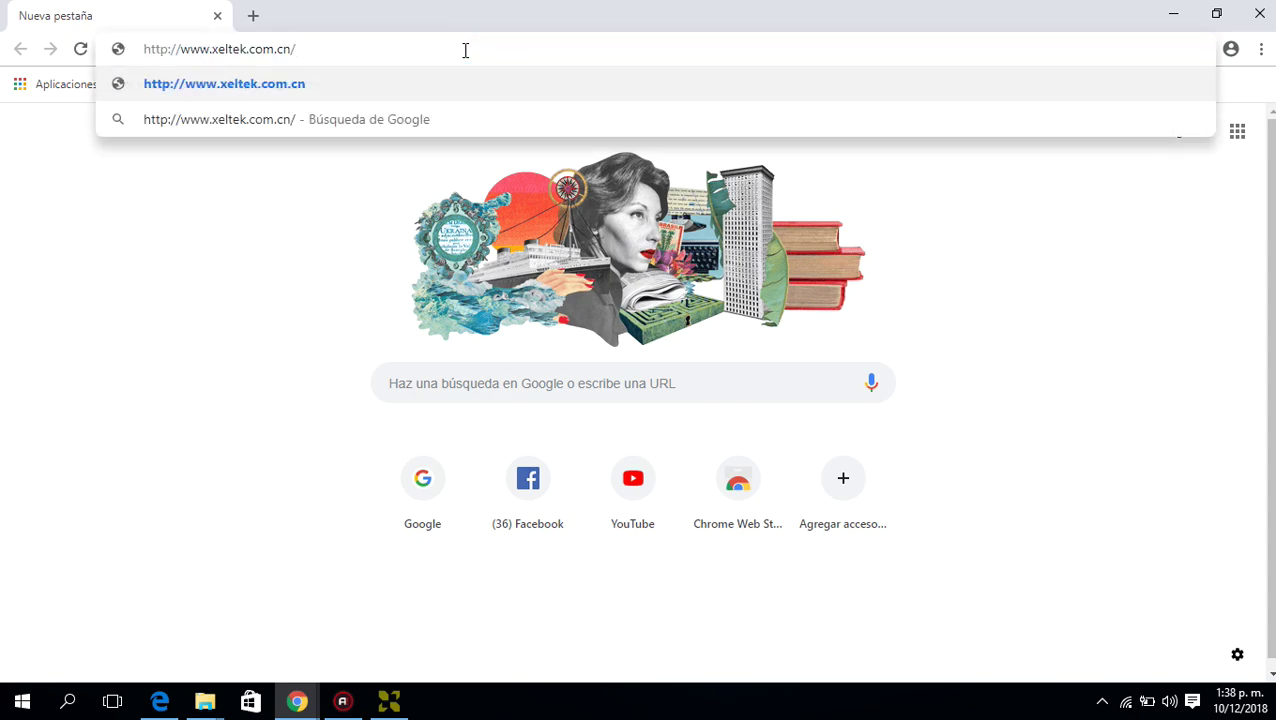
key(Return)
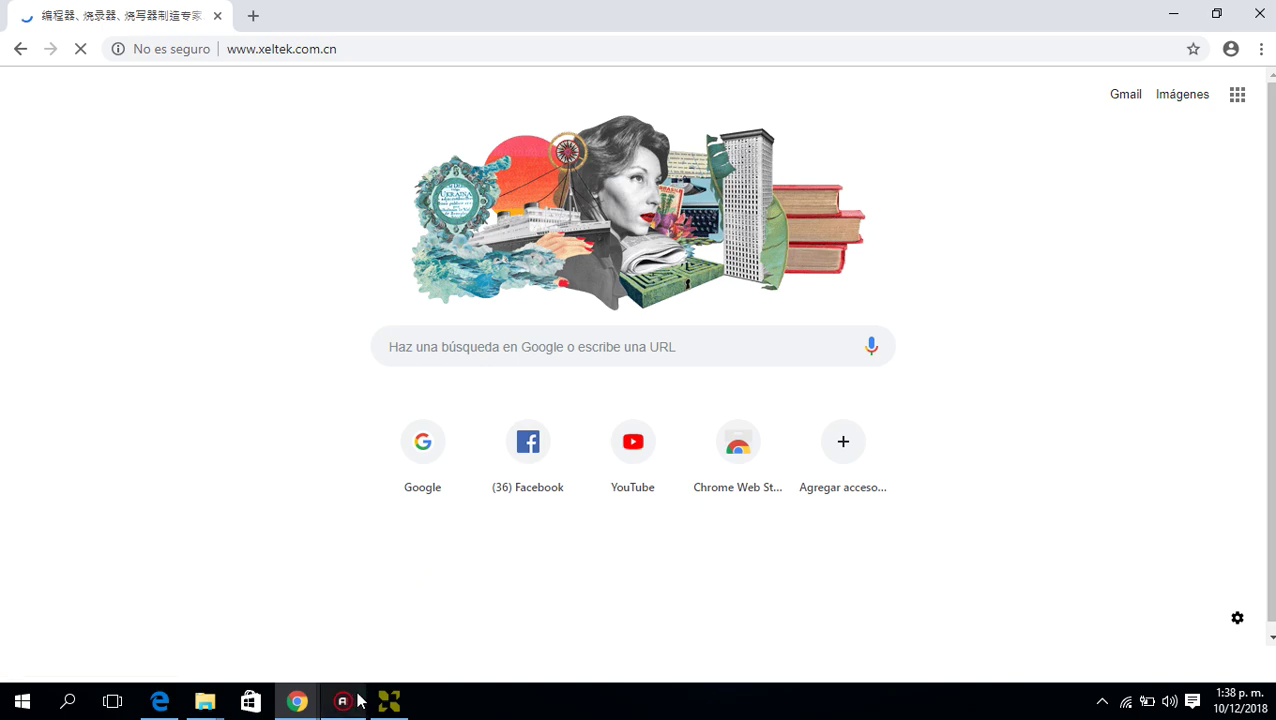
click(297, 701)
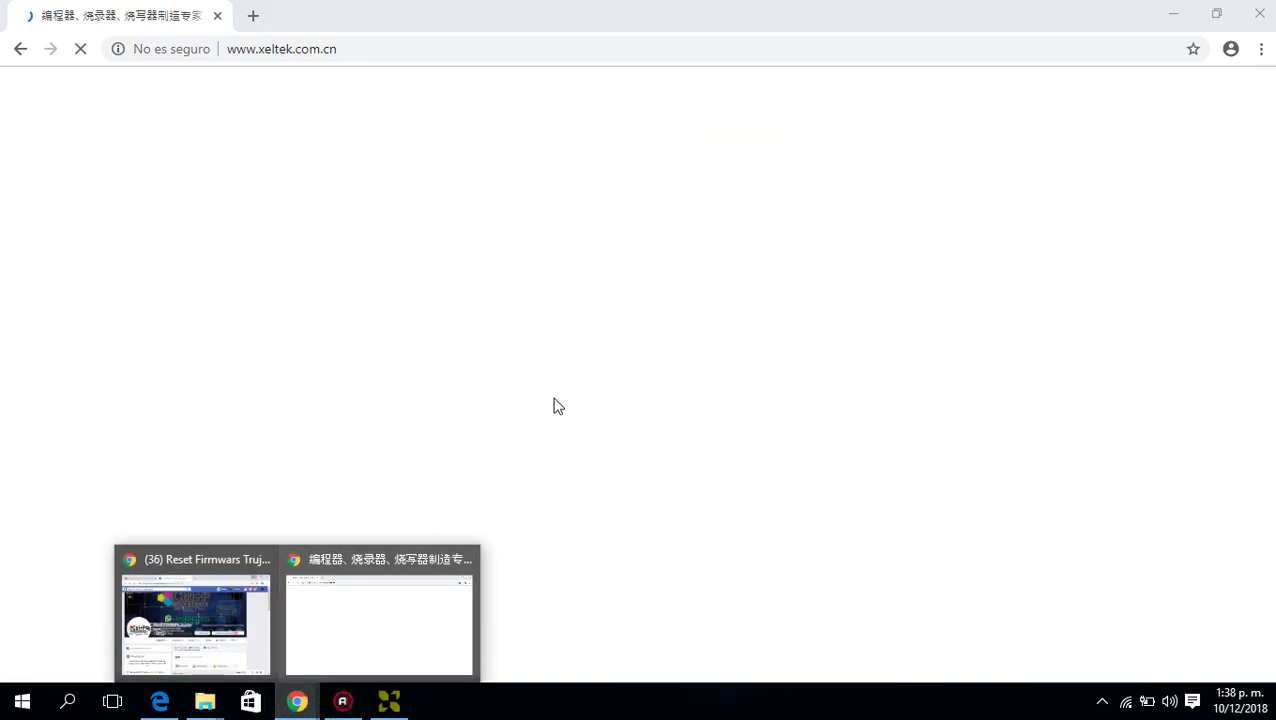
click(557, 405)
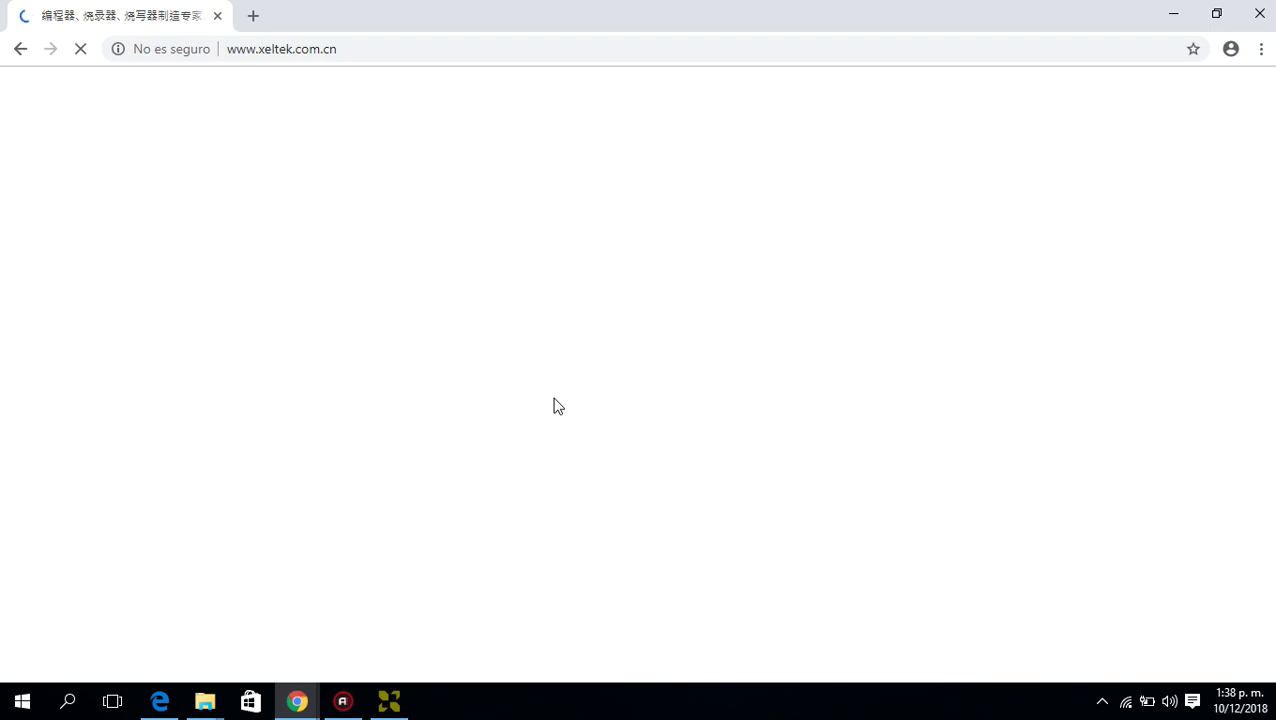
Step: Switch back to SUPERPRO and move its window aside over the browser page
click(393, 701)
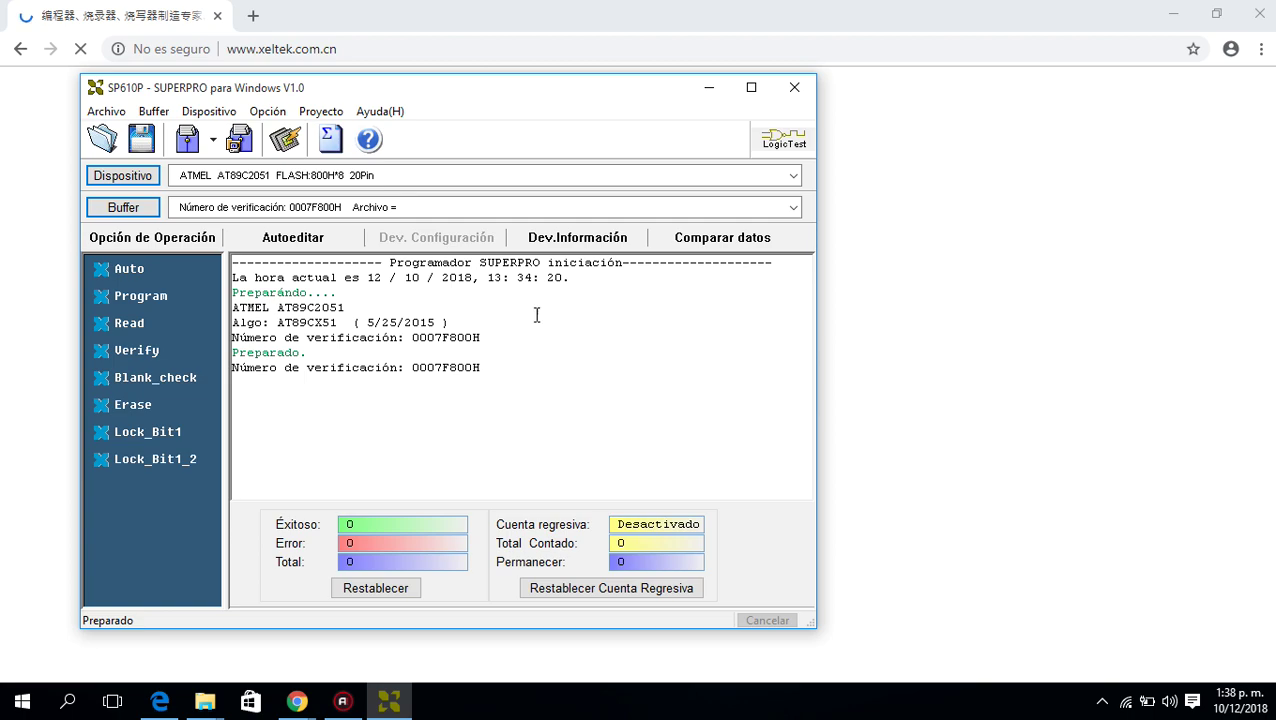
right_click(443, 82)
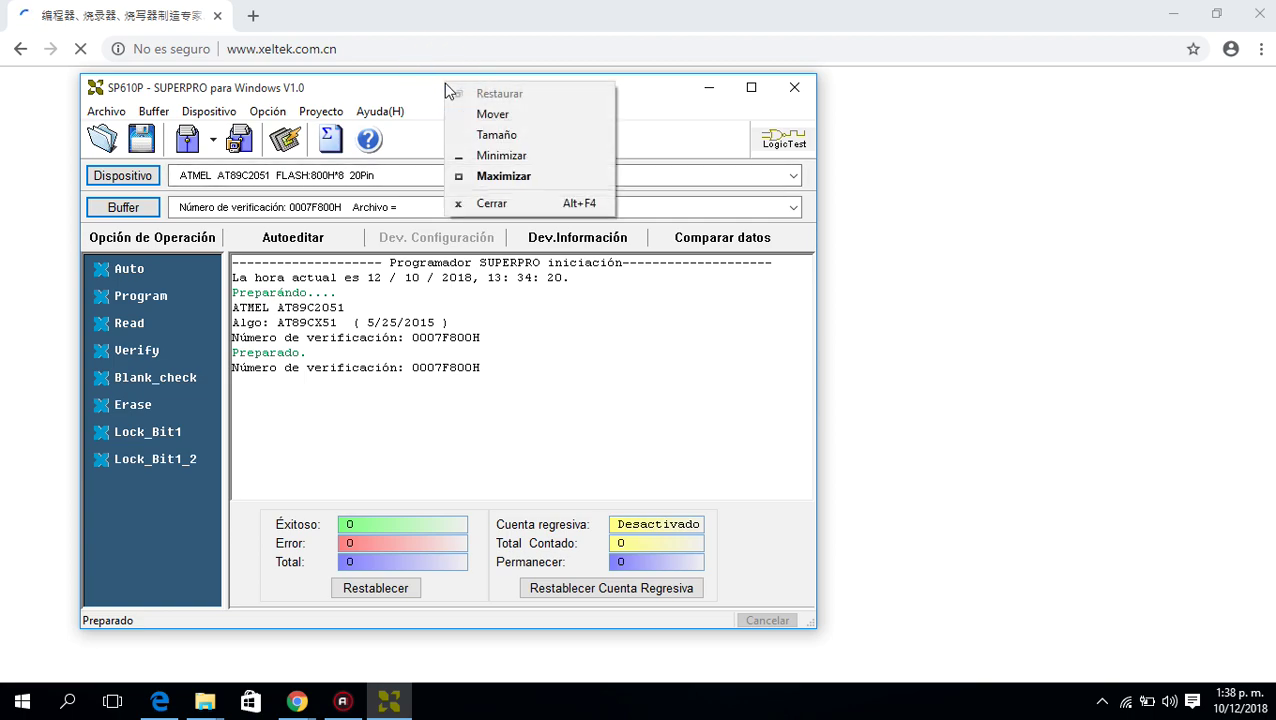
click(408, 78)
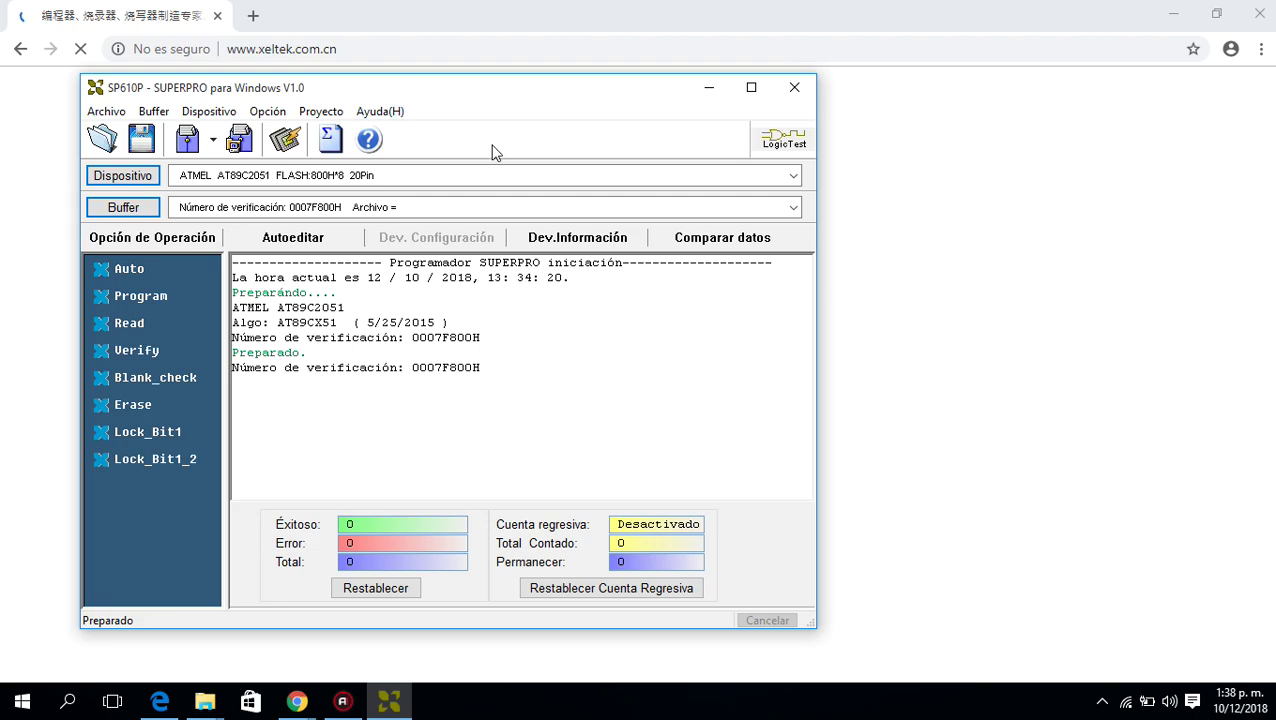
drag(513, 100, 853, 102)
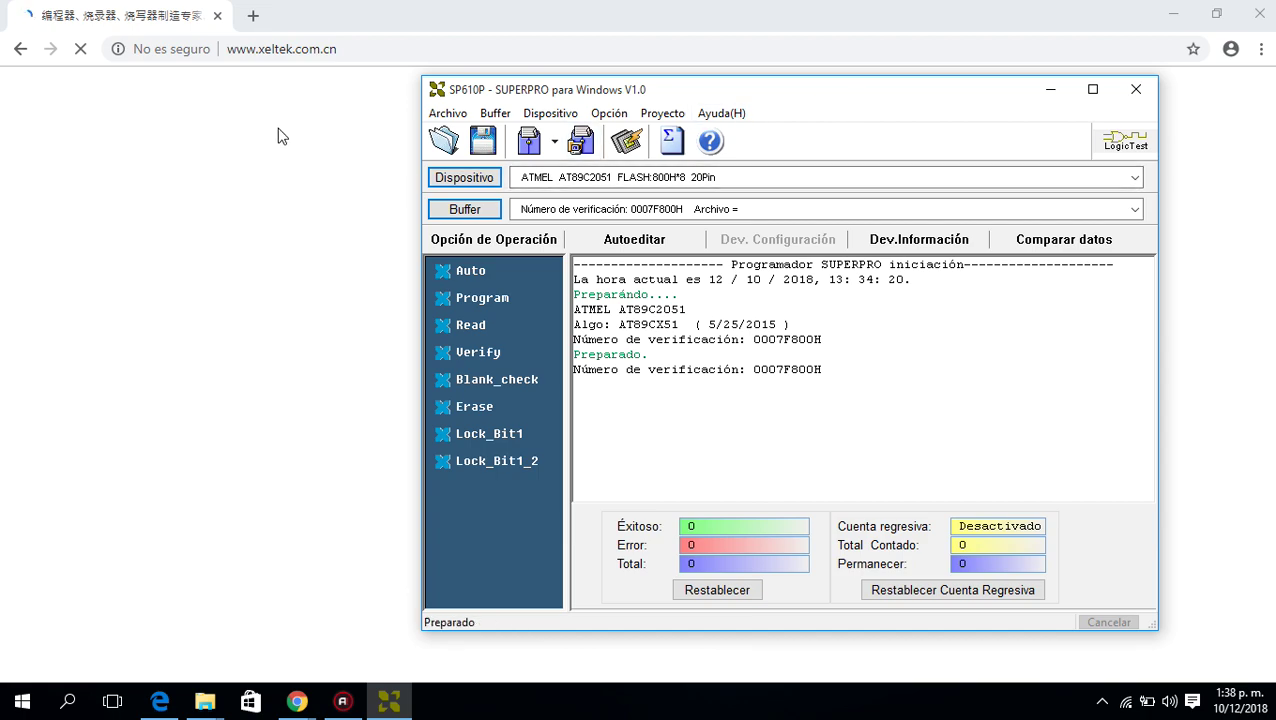
Step: Close the Edge window holding the Xeltek page and minimize the Chrome window
click(359, 51)
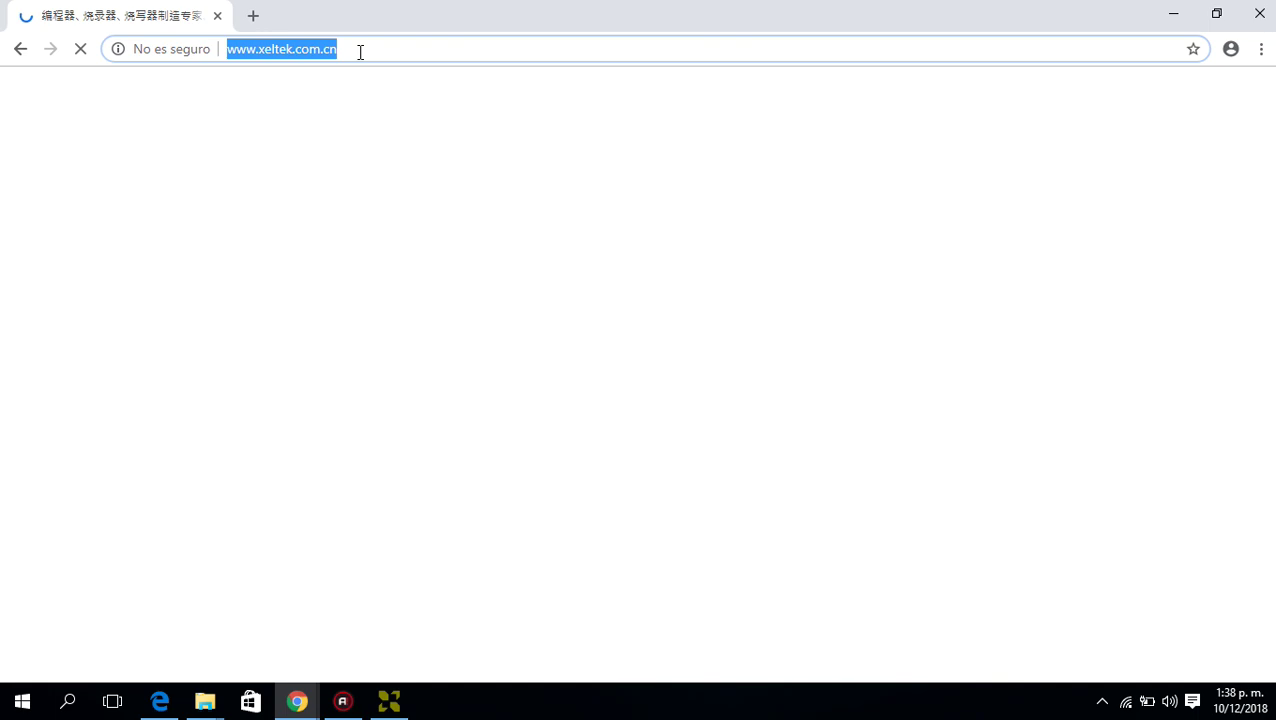
click(360, 52)
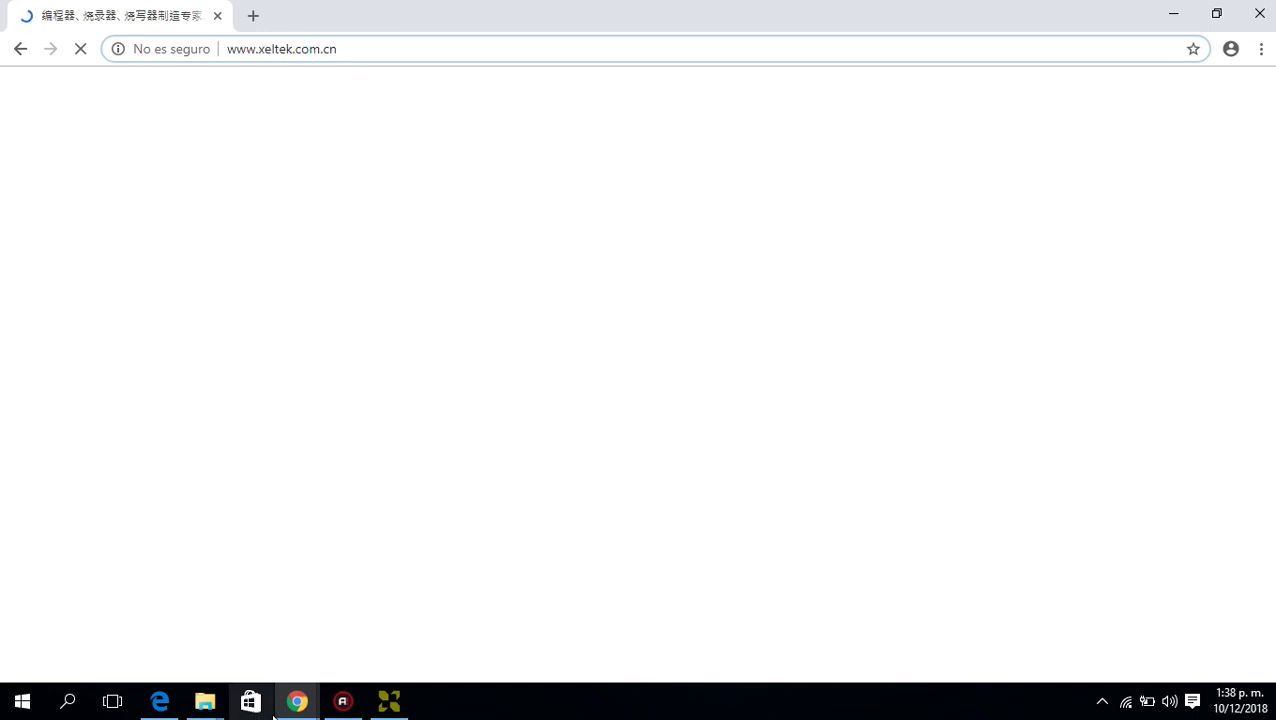
mouse_move(290, 712)
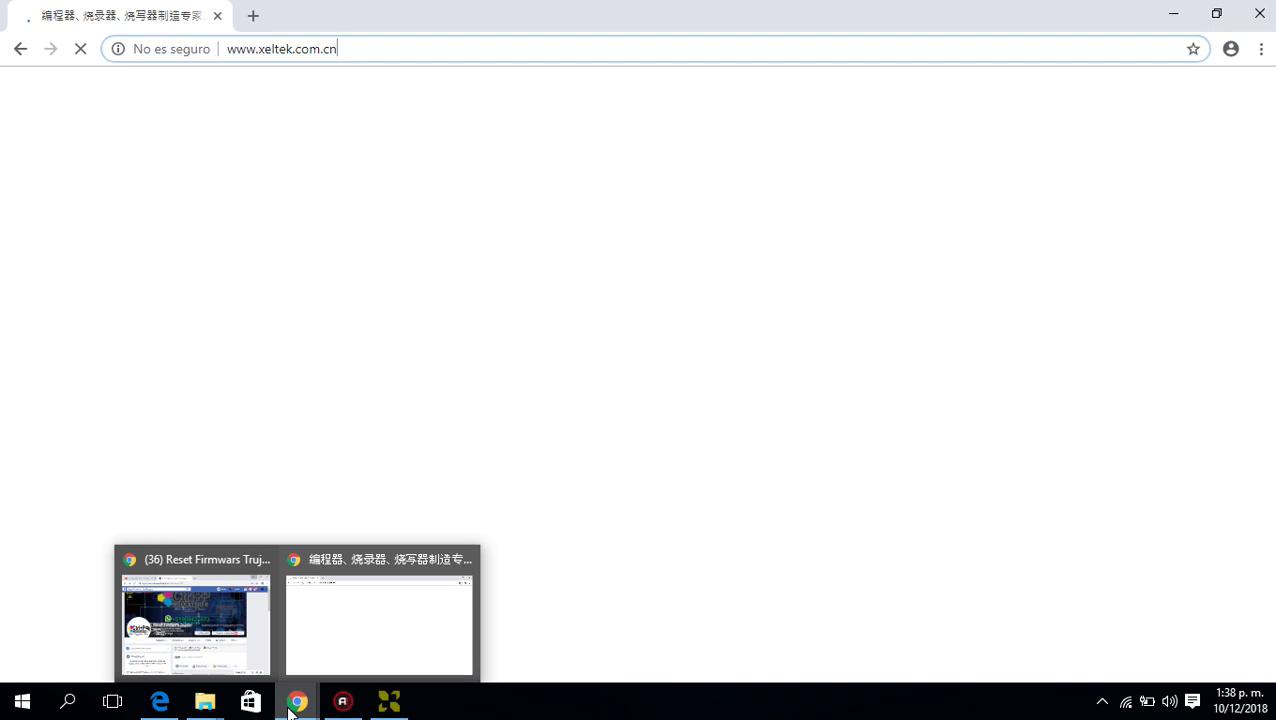
click(152, 708)
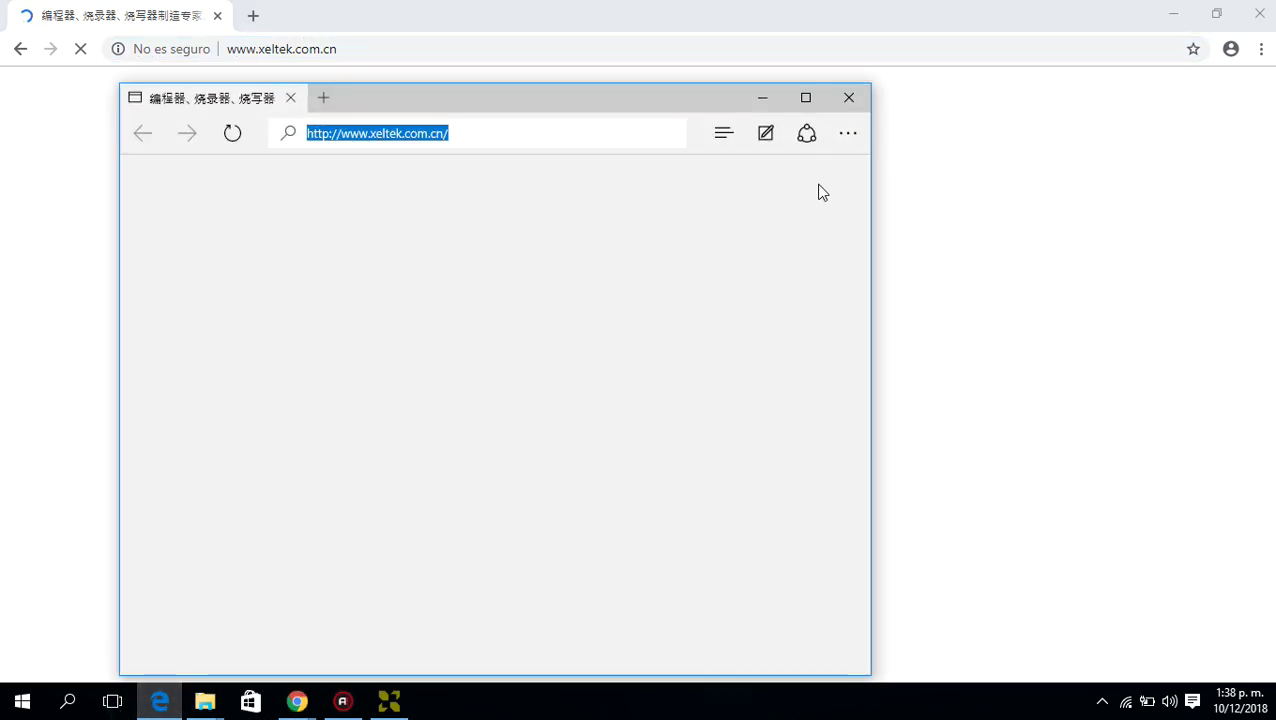
click(848, 100)
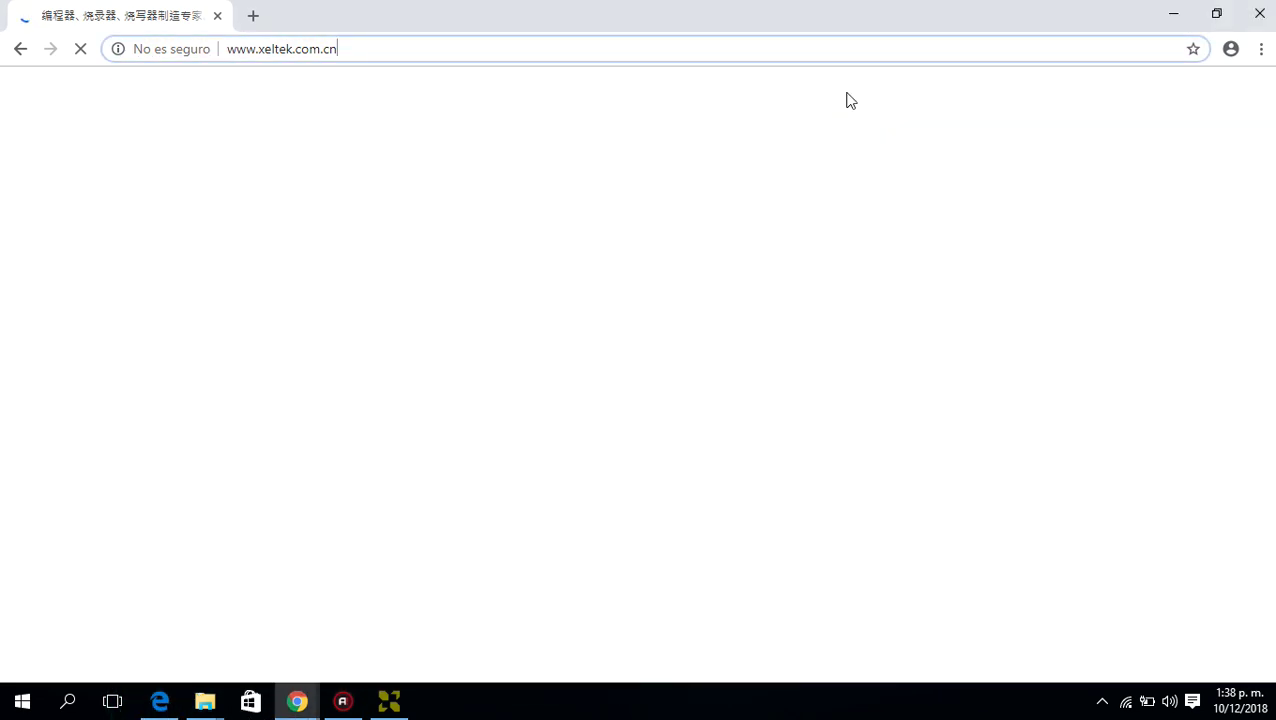
click(1177, 12)
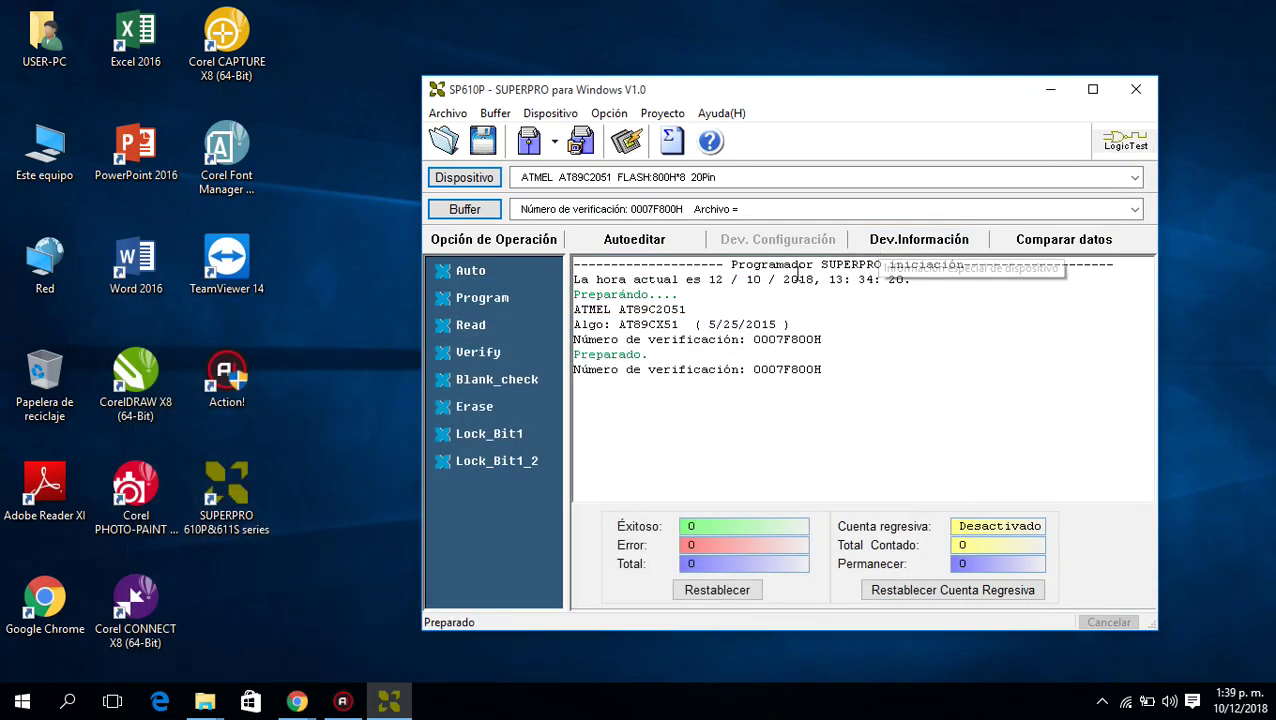
Step: View the Logic Test window with its TTL/CMOS chip list and vector table, then close it
click(1127, 145)
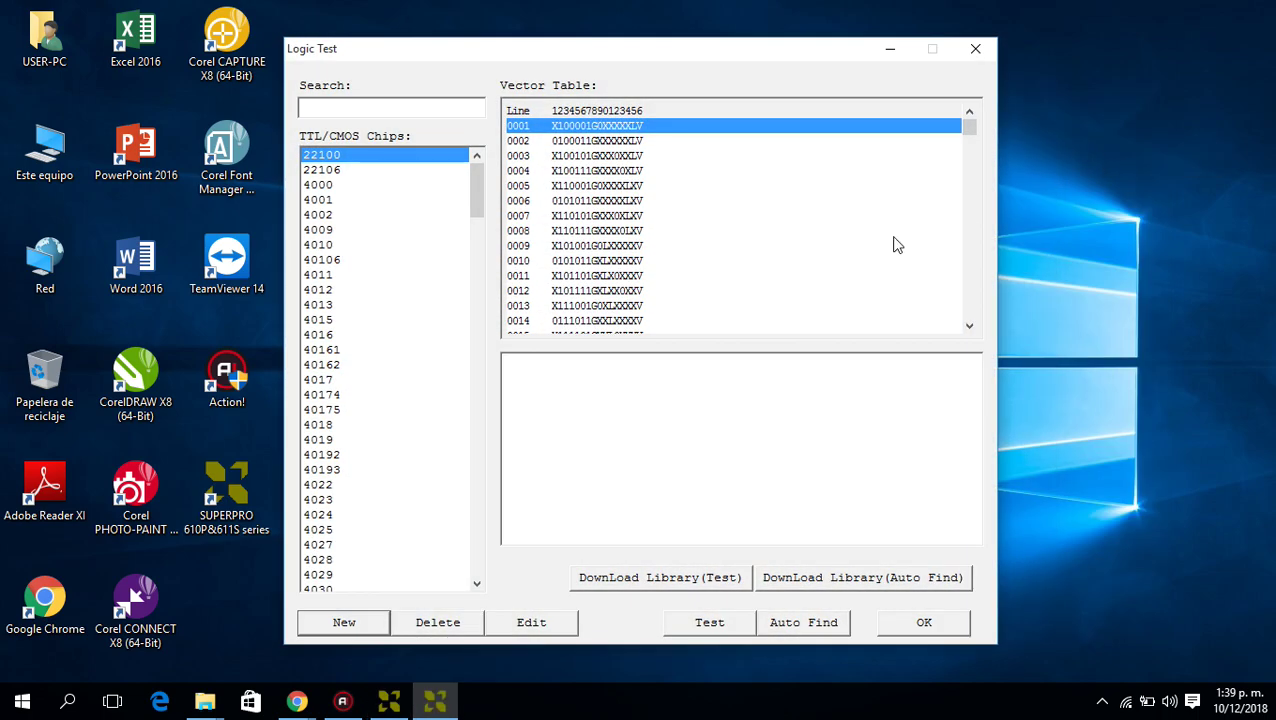
click(966, 220)
click(908, 631)
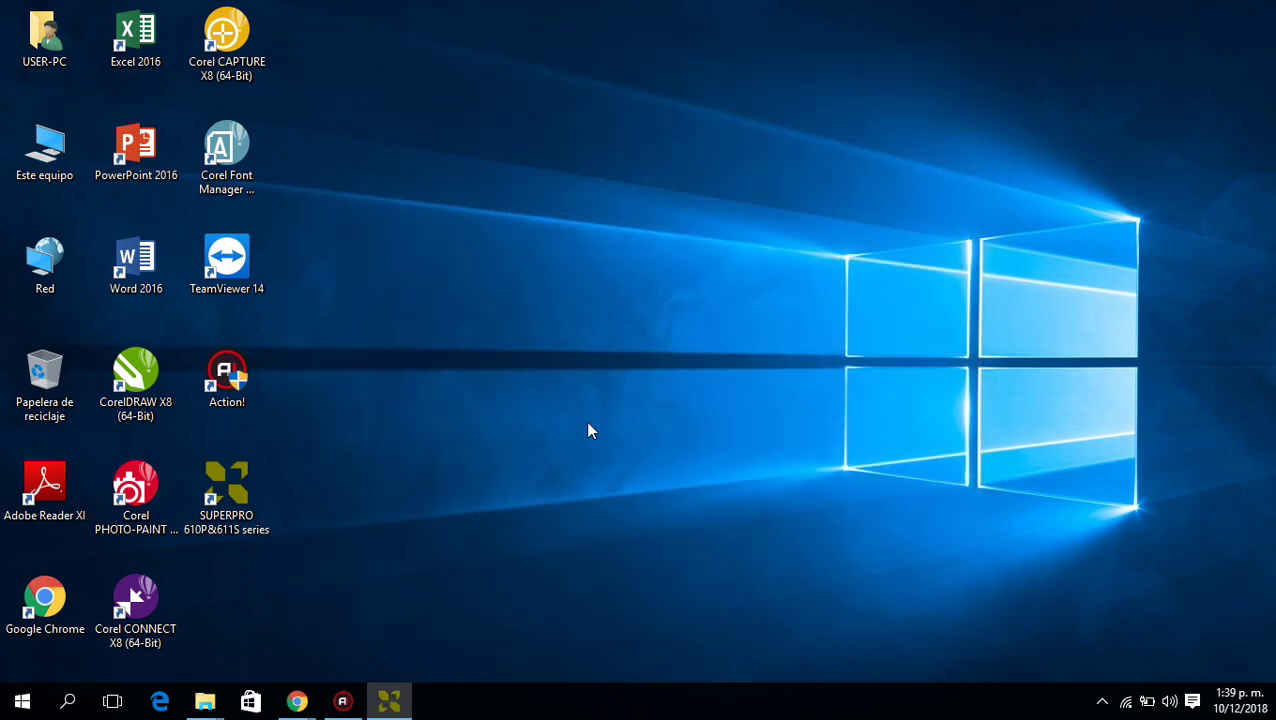
Step: Try the Auto and Program operations on the ATMEL AT89C2051, skipping the socket check and declining to continue at the device ID check
click(403, 692)
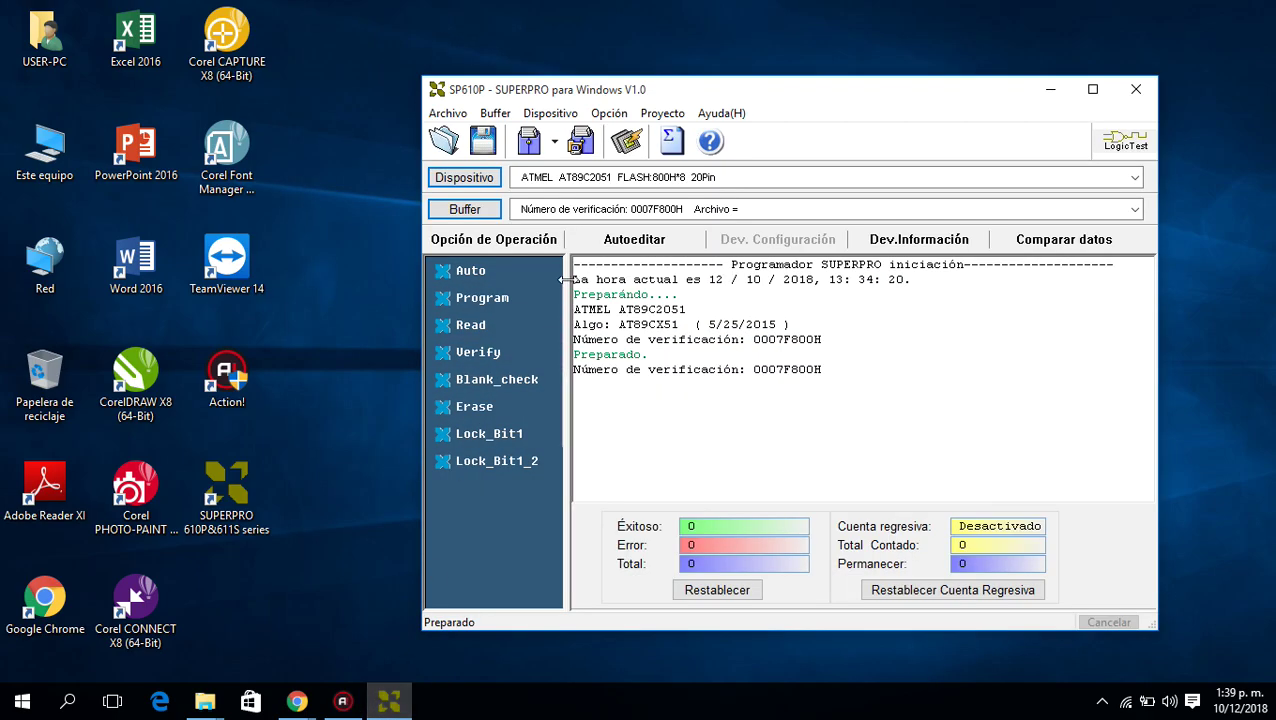
click(508, 280)
click(481, 297)
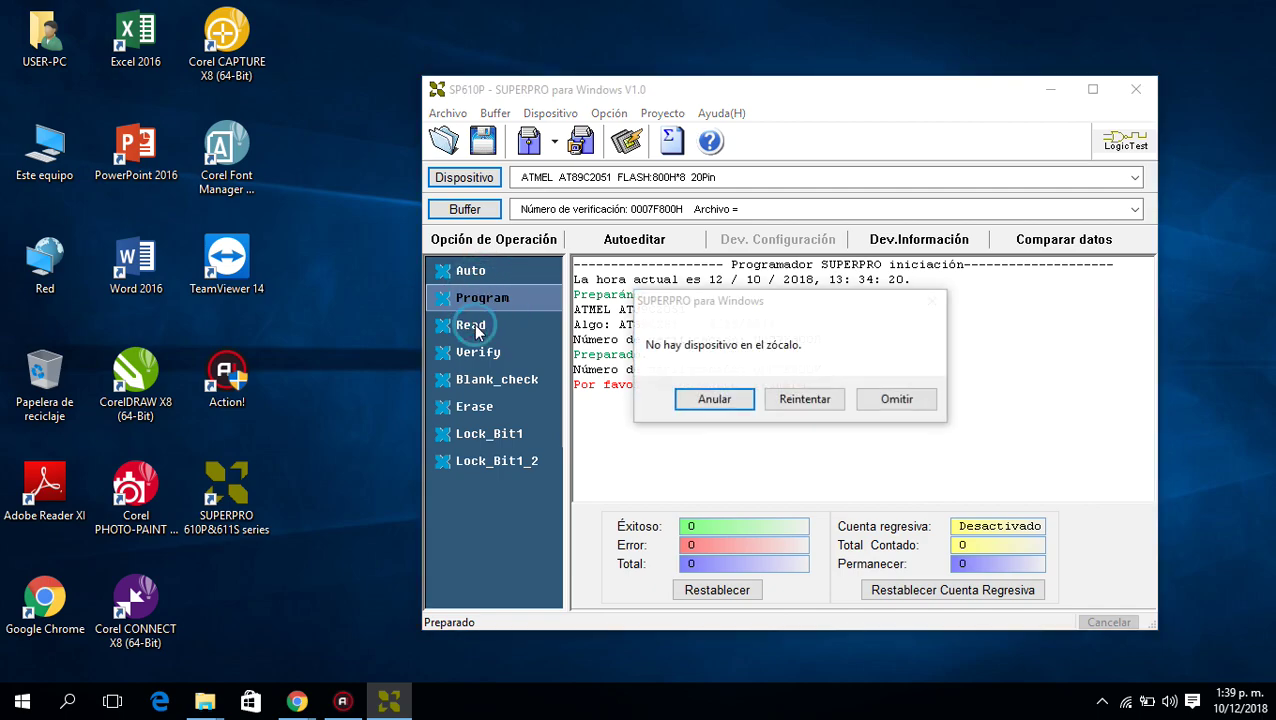
click(893, 400)
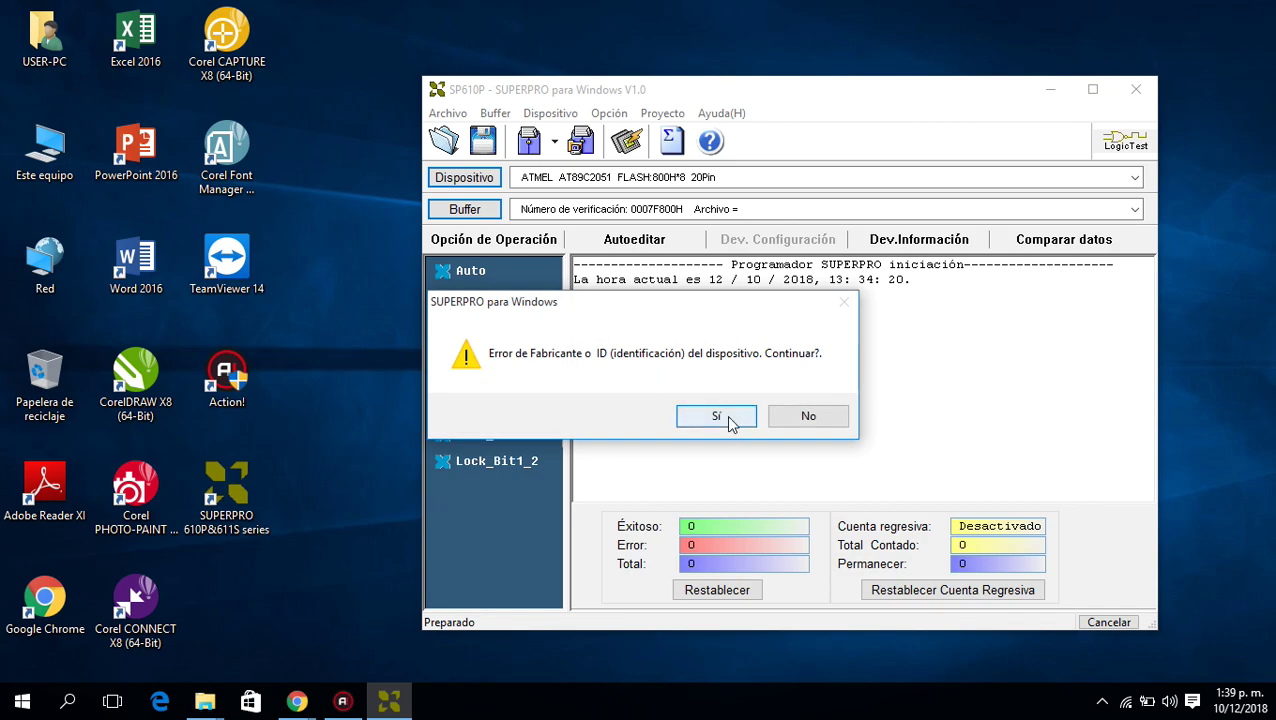
click(803, 415)
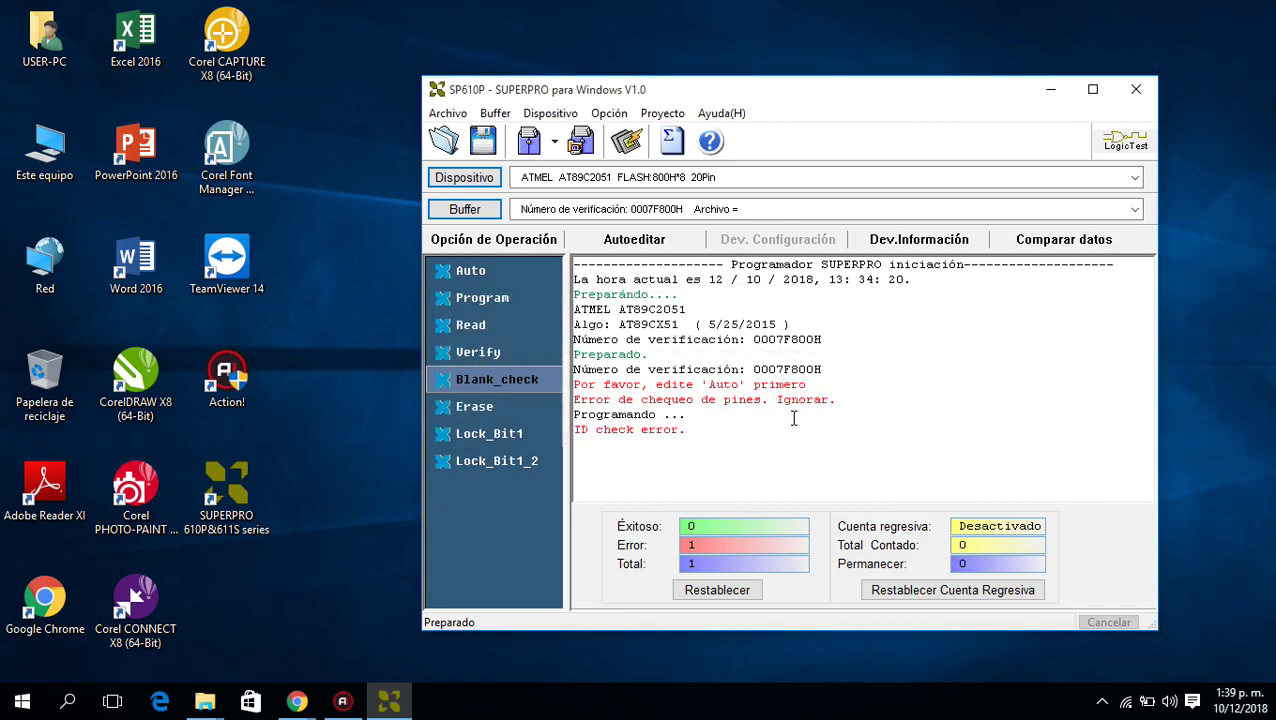
Step: Review the functions available for the automatic sequence without changing it, and view the AT89C2051 device and adapter information
click(597, 242)
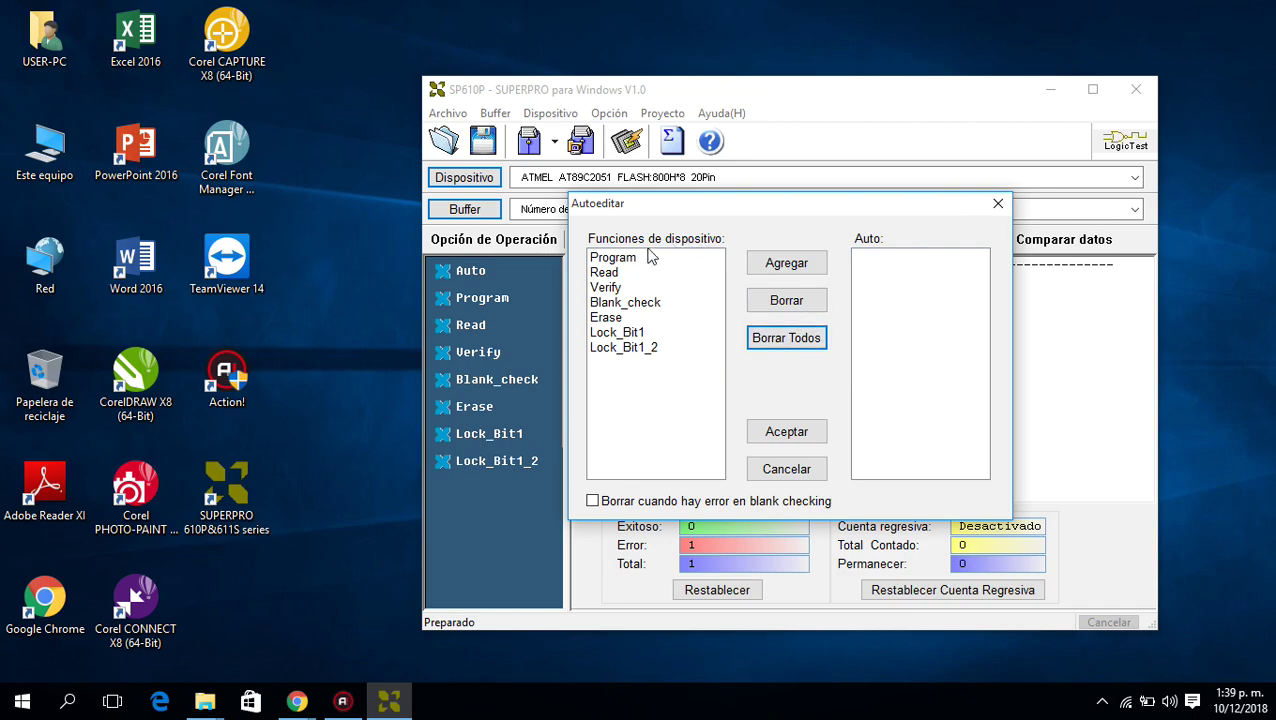
click(775, 468)
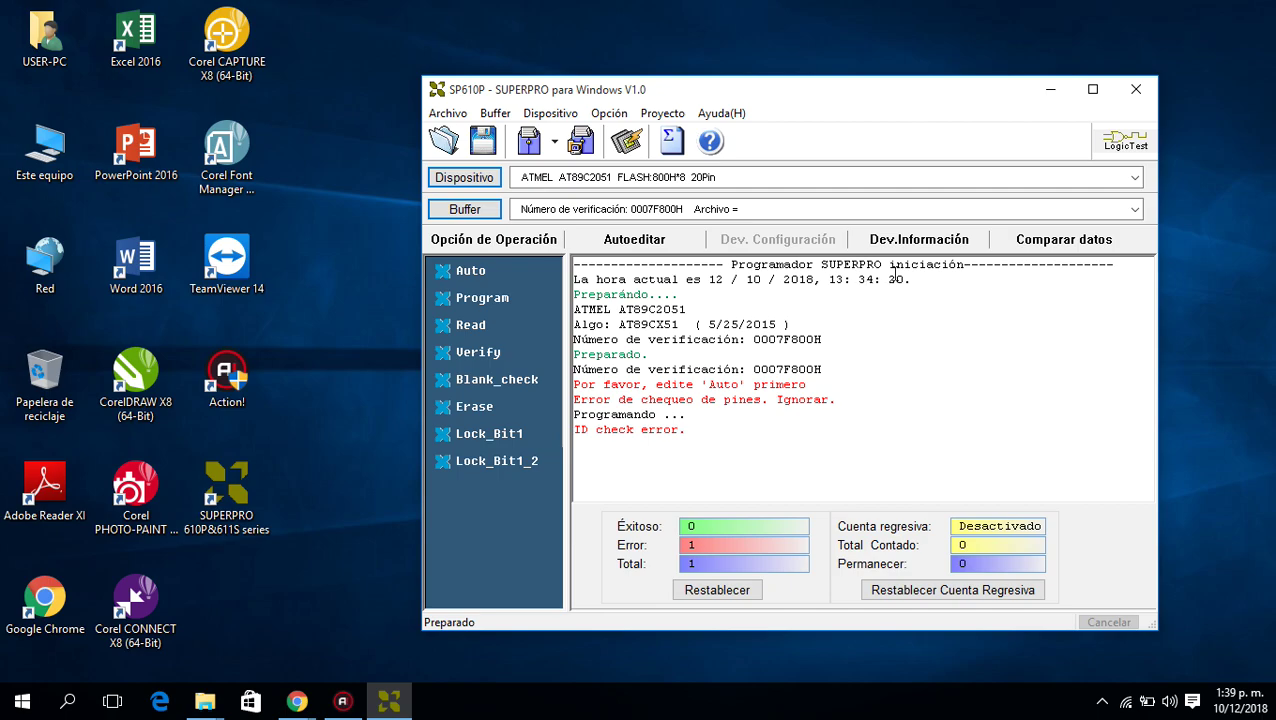
click(915, 239)
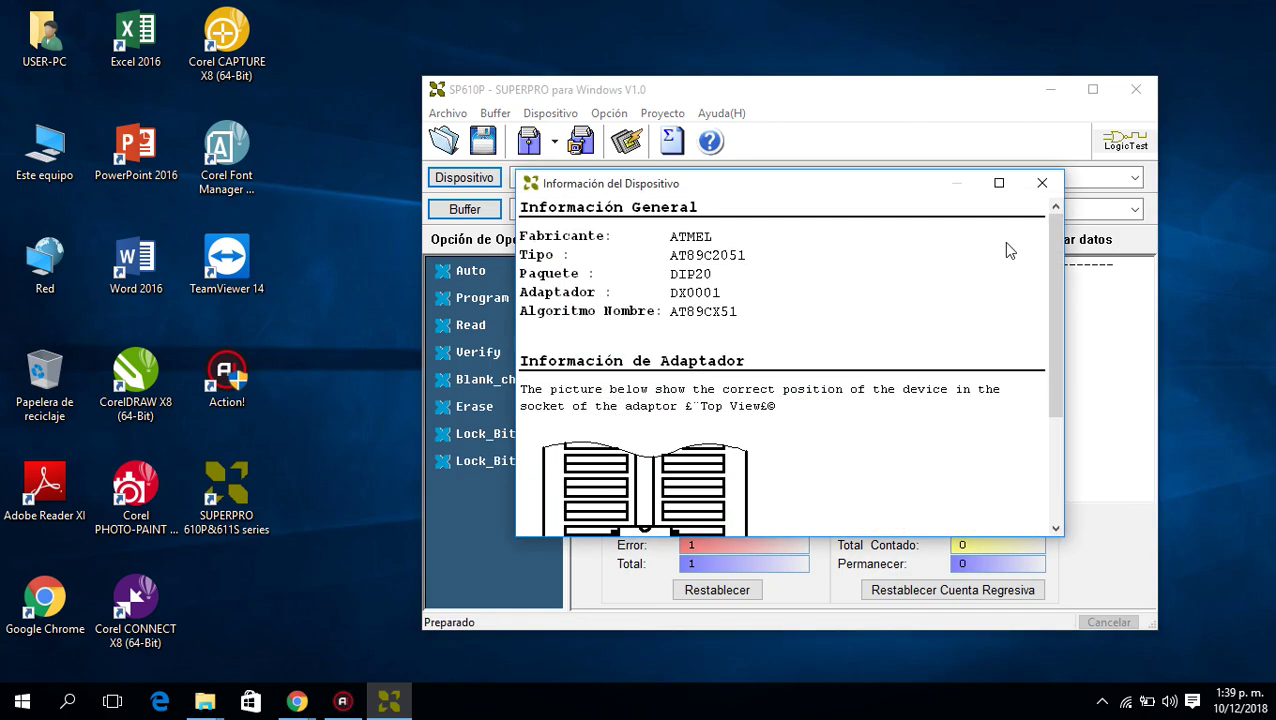
click(1042, 183)
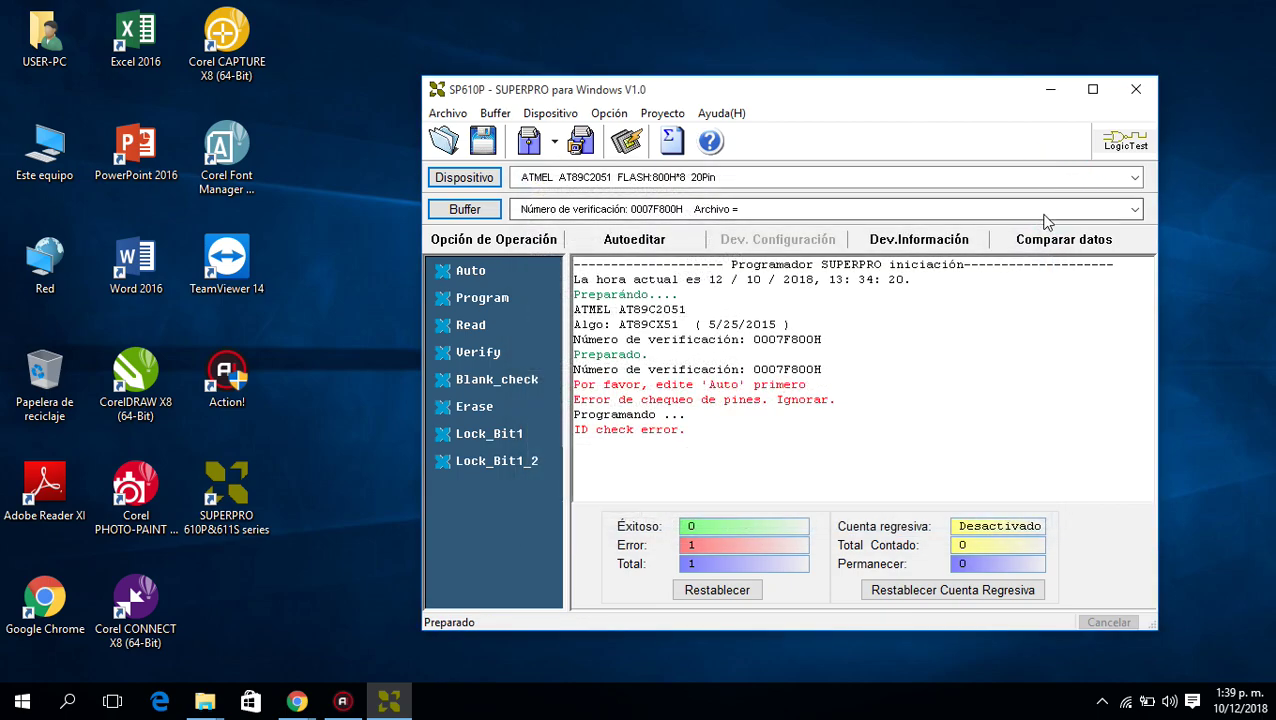
Step: Try comparing the AT89C2051's data with the buffer, aborting at the socket check, and open the list of recent devices
click(1058, 242)
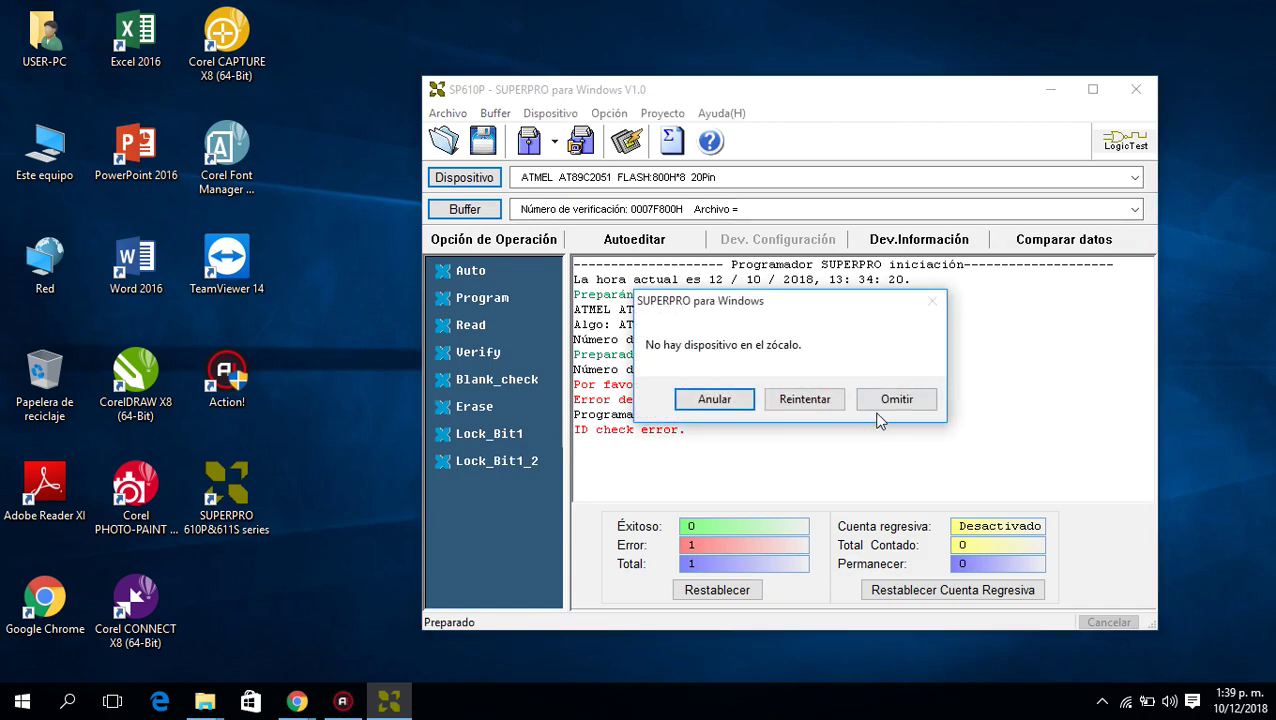
click(742, 399)
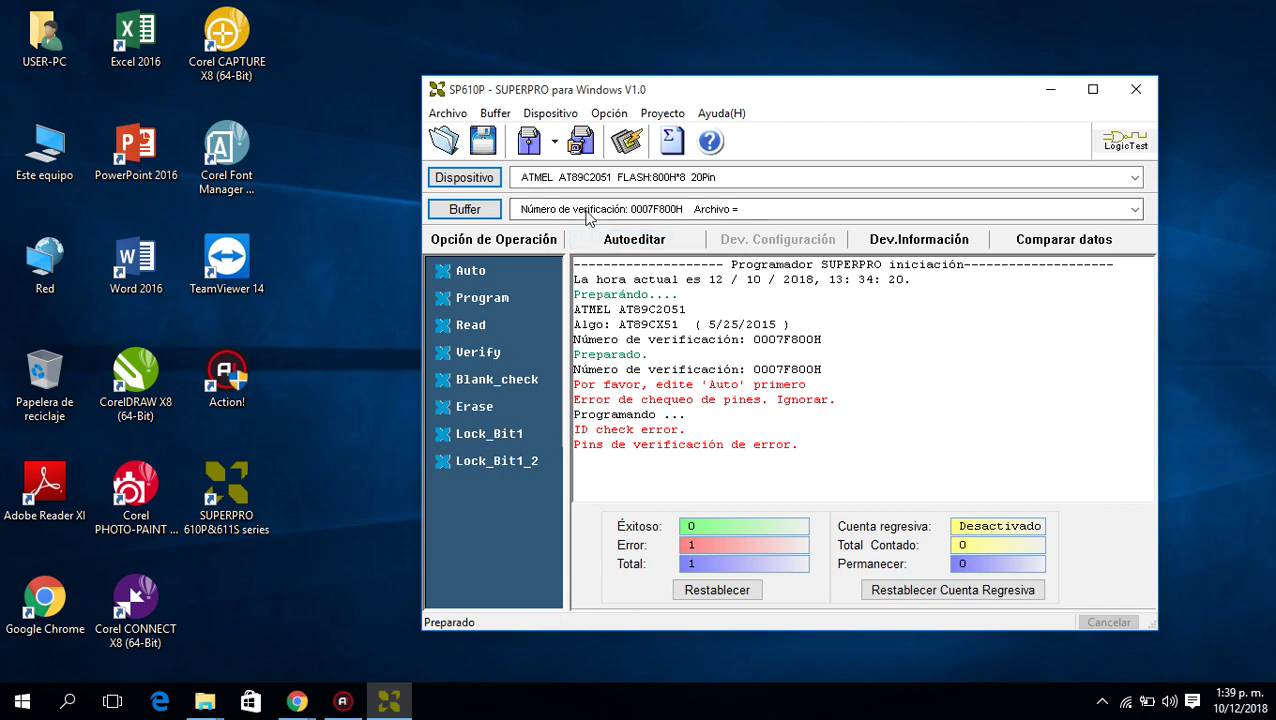
click(570, 180)
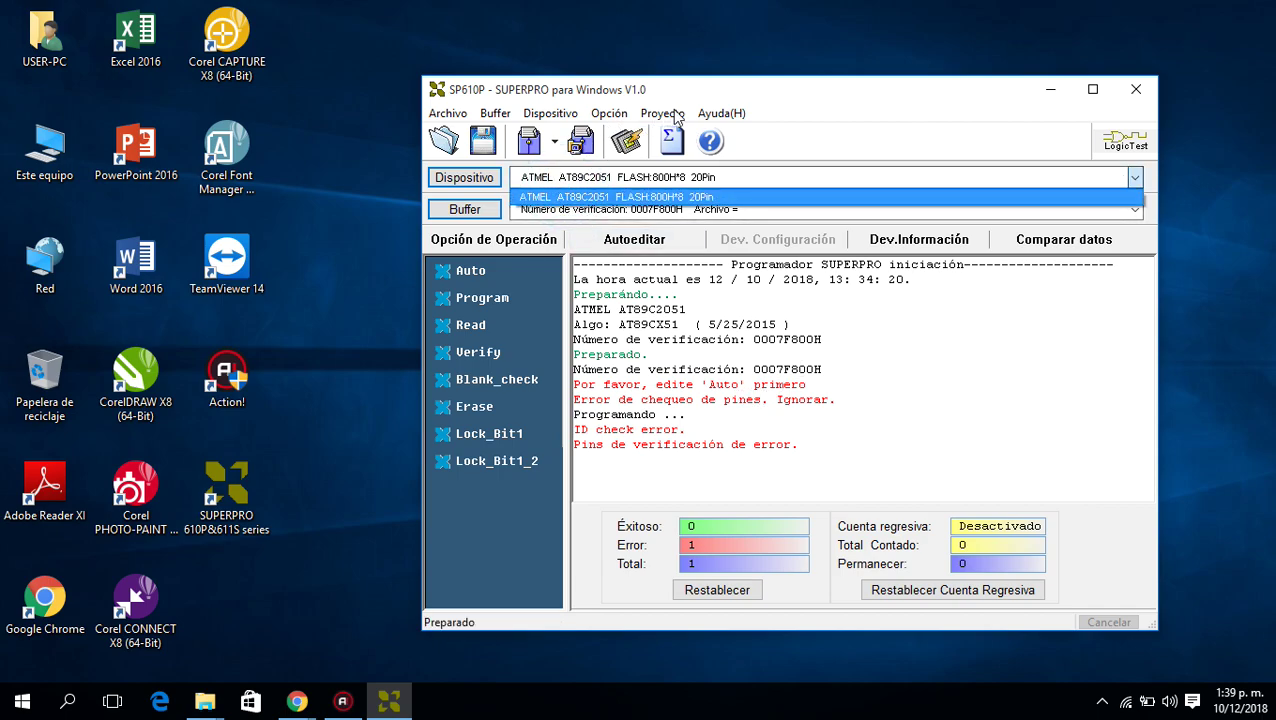
Step: View the help topics of the SUPERPRO manual, moving the help window aside and closing it
click(712, 116)
click(712, 116)
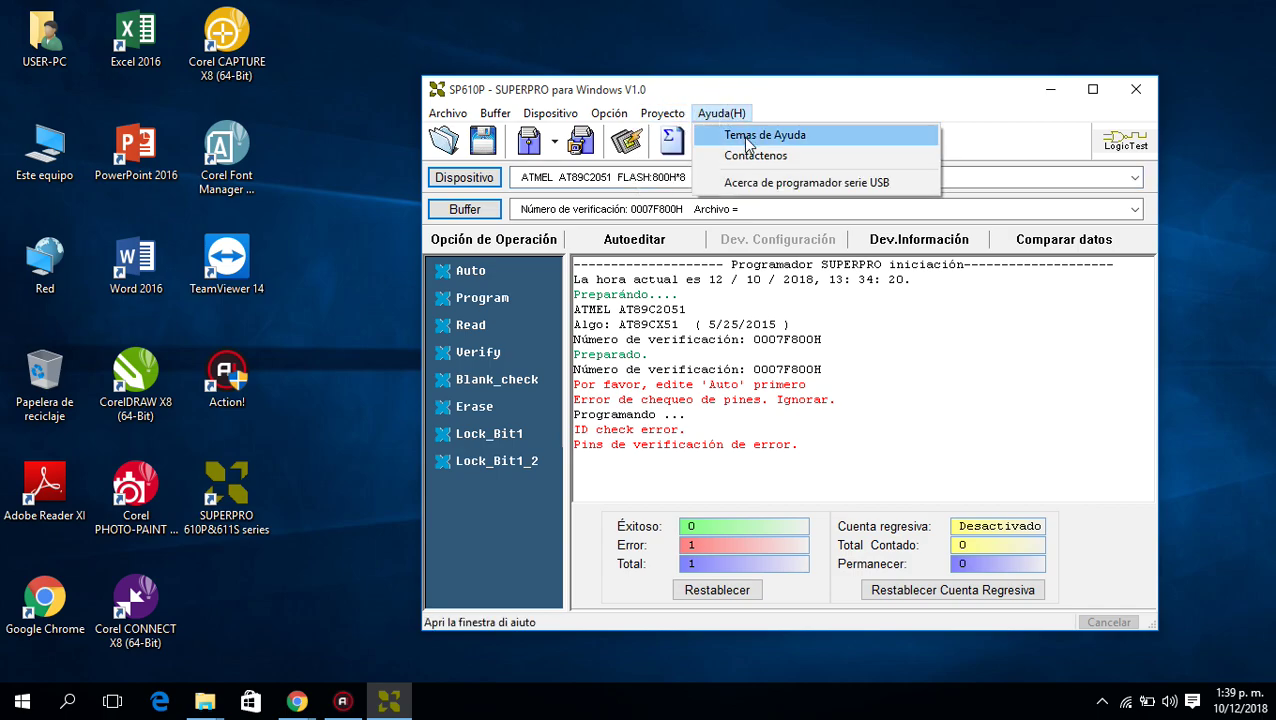
click(748, 140)
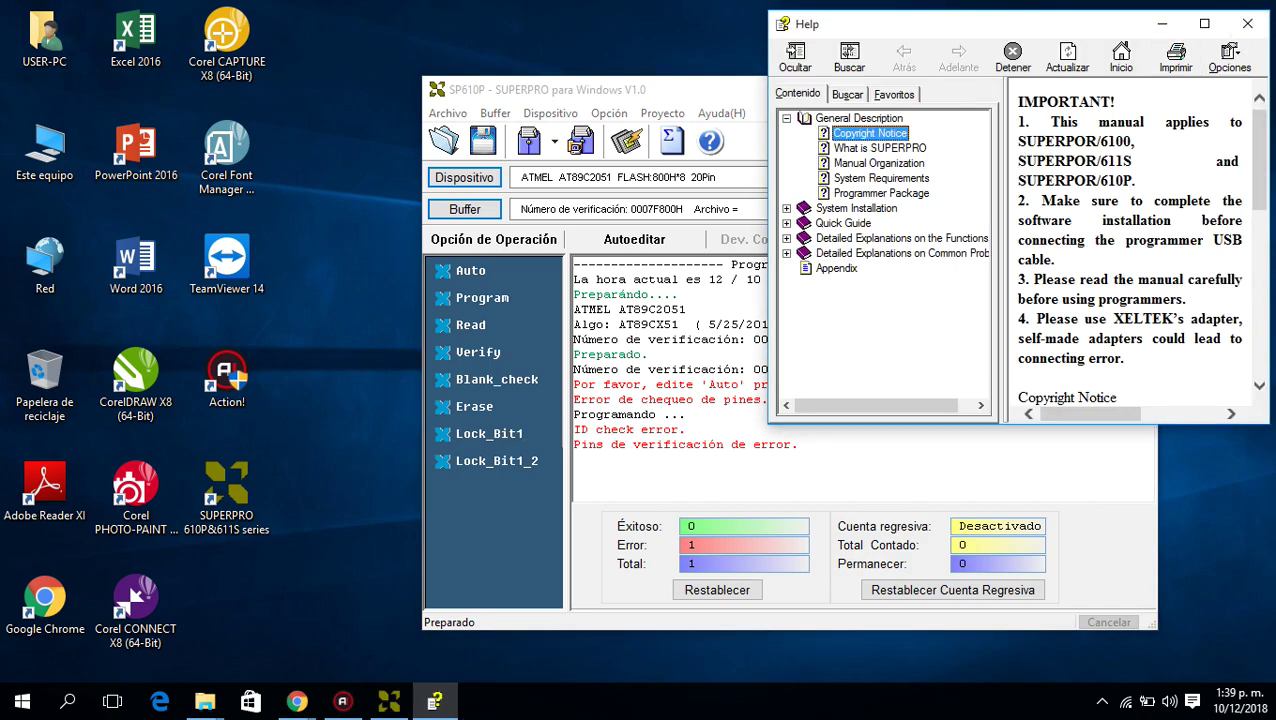
click(45, 605)
drag(1065, 28, 751, 68)
click(918, 104)
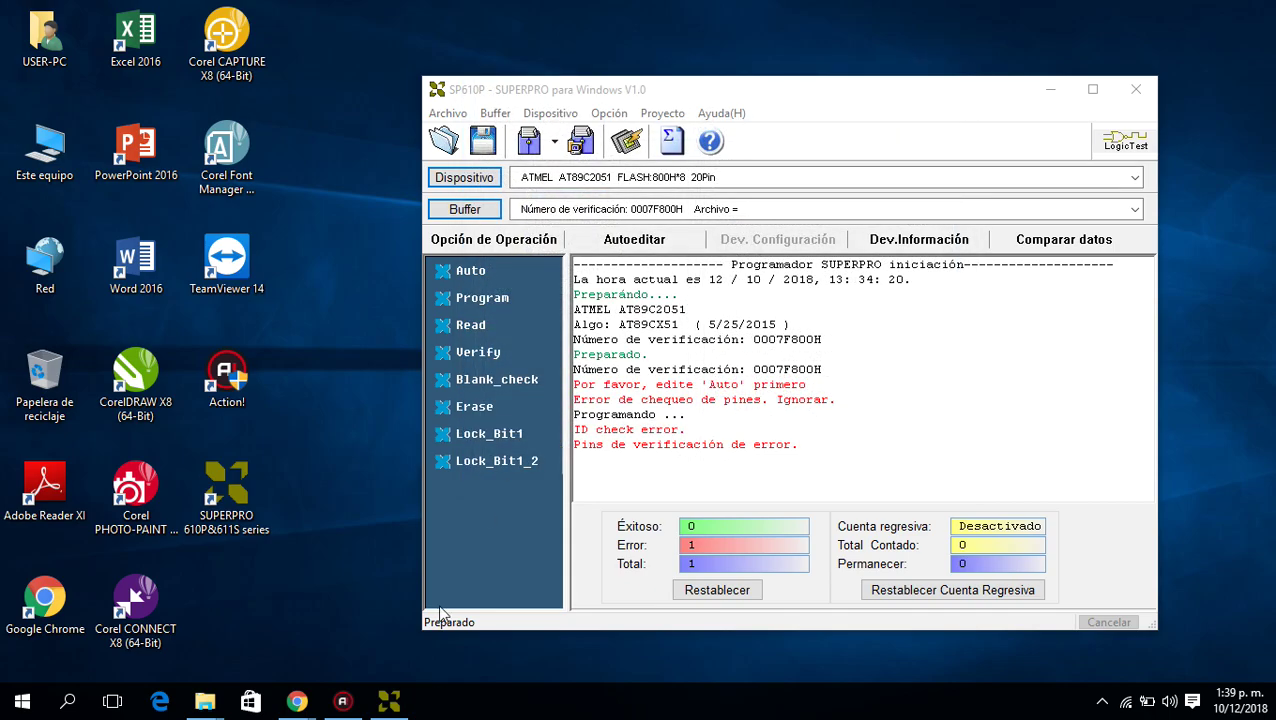
Step: Switch to the Chrome window with the xeltek.com.cn home page and translate the page into Spanish
click(309, 708)
click(335, 660)
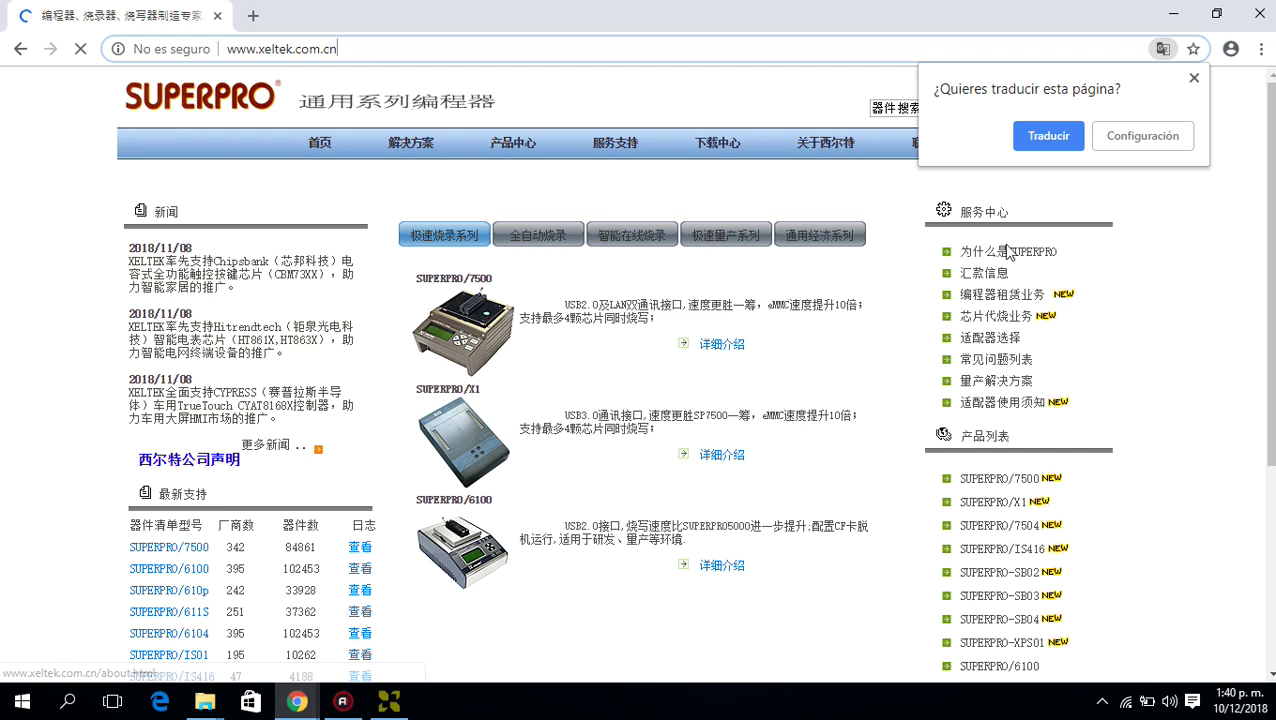
click(1047, 136)
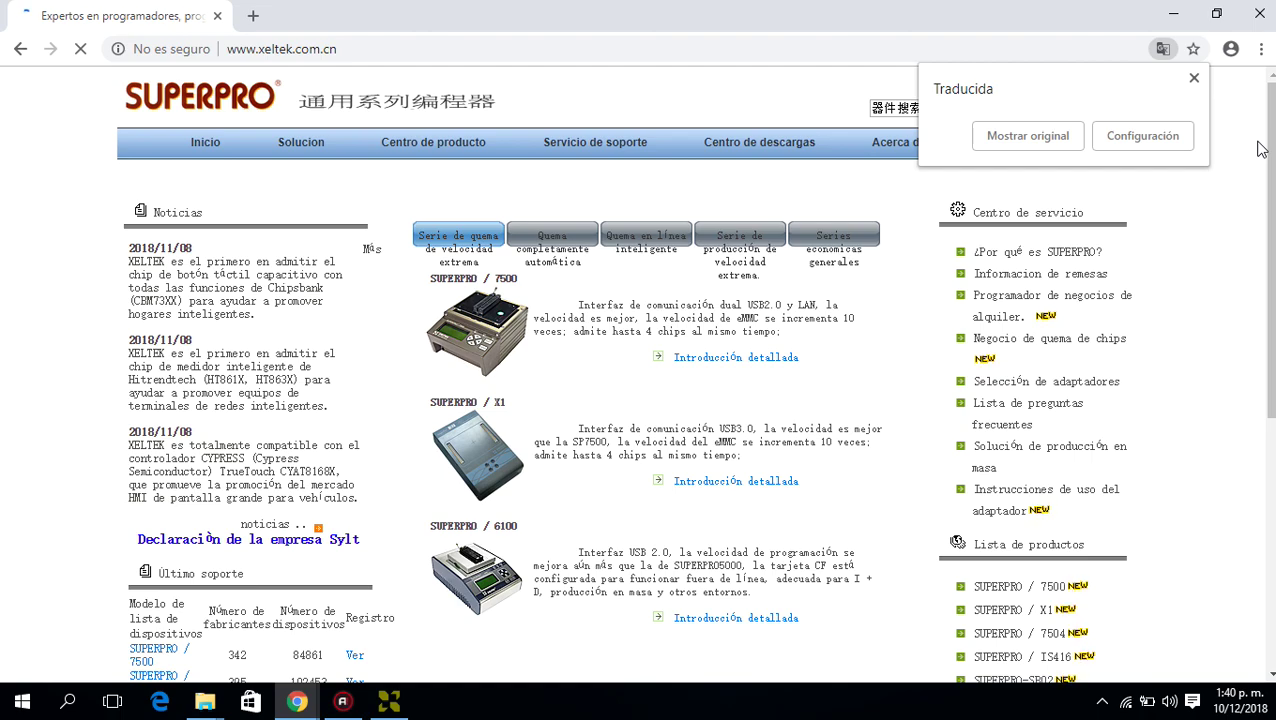
Step: Look through the translated home page's support table and product list, and open the SUPERPRO / 610p product page
click(1250, 204)
drag(1272, 202, 1258, 392)
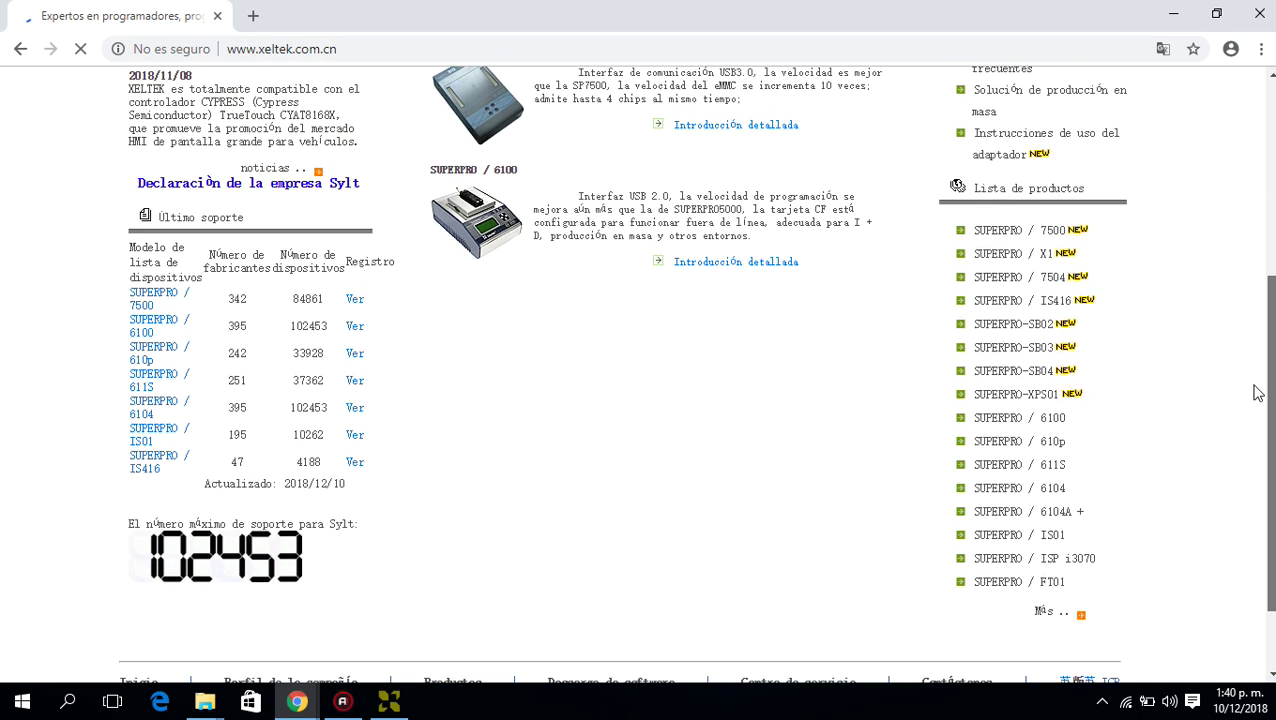
drag(1258, 393, 1250, 421)
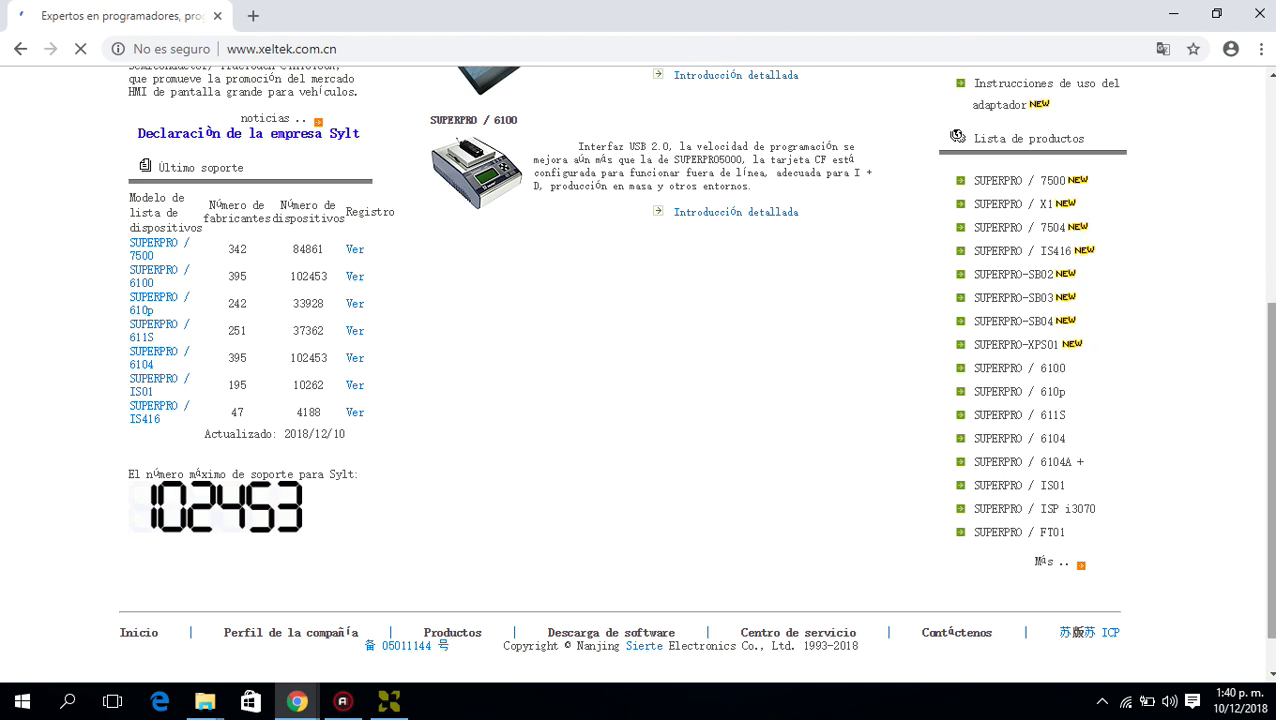
drag(1268, 380, 1268, 150)
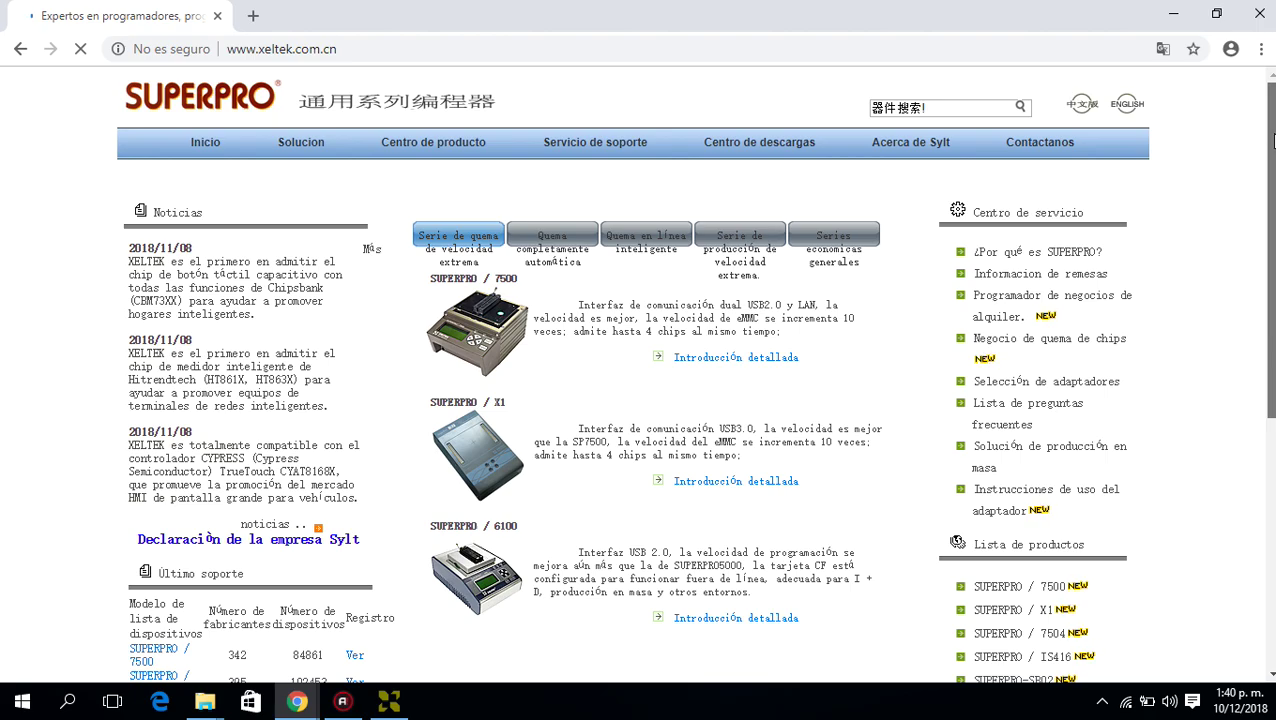
drag(1273, 143, 1245, 318)
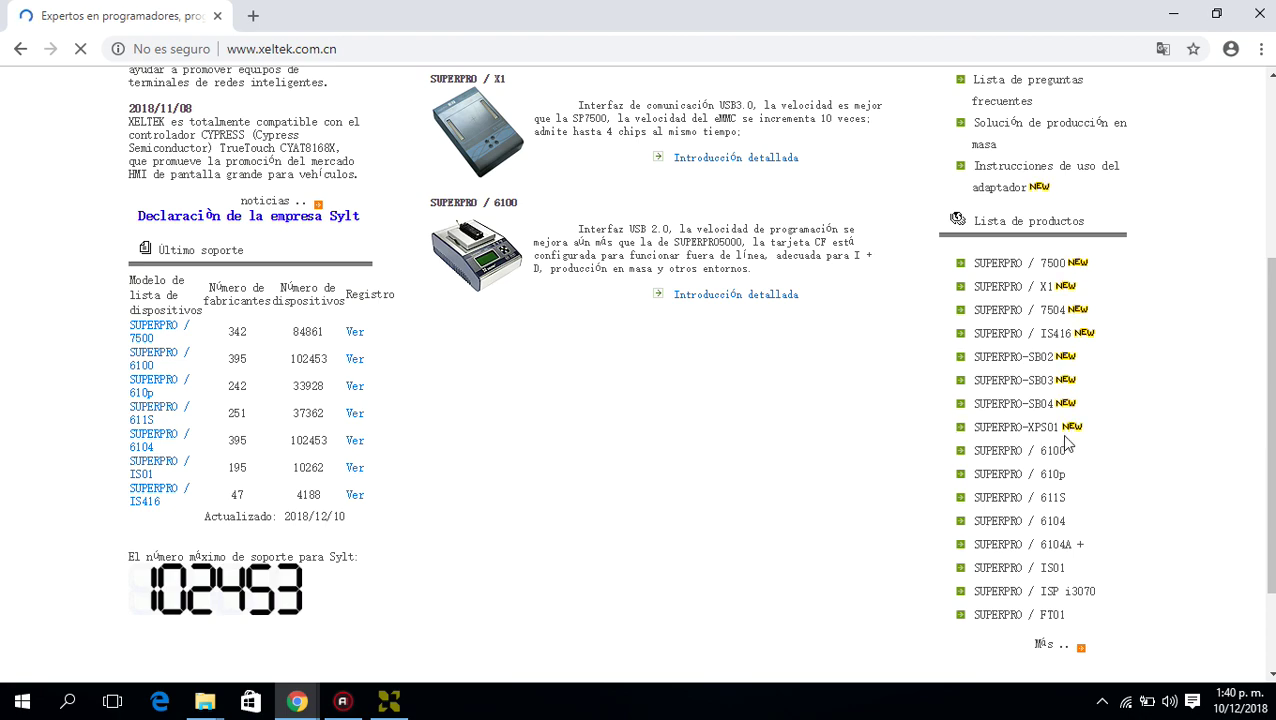
click(1018, 477)
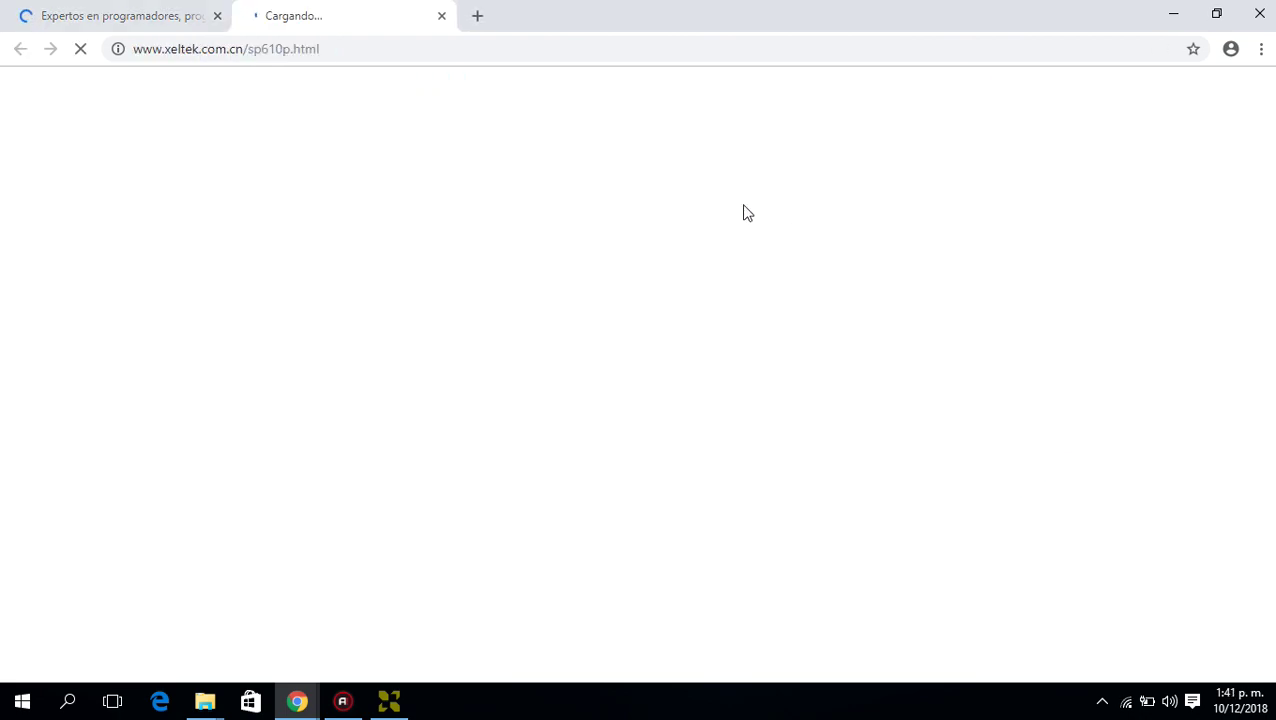
Step: Return to the Xeltek home page and examine its featured programmers, news and service sections
click(178, 14)
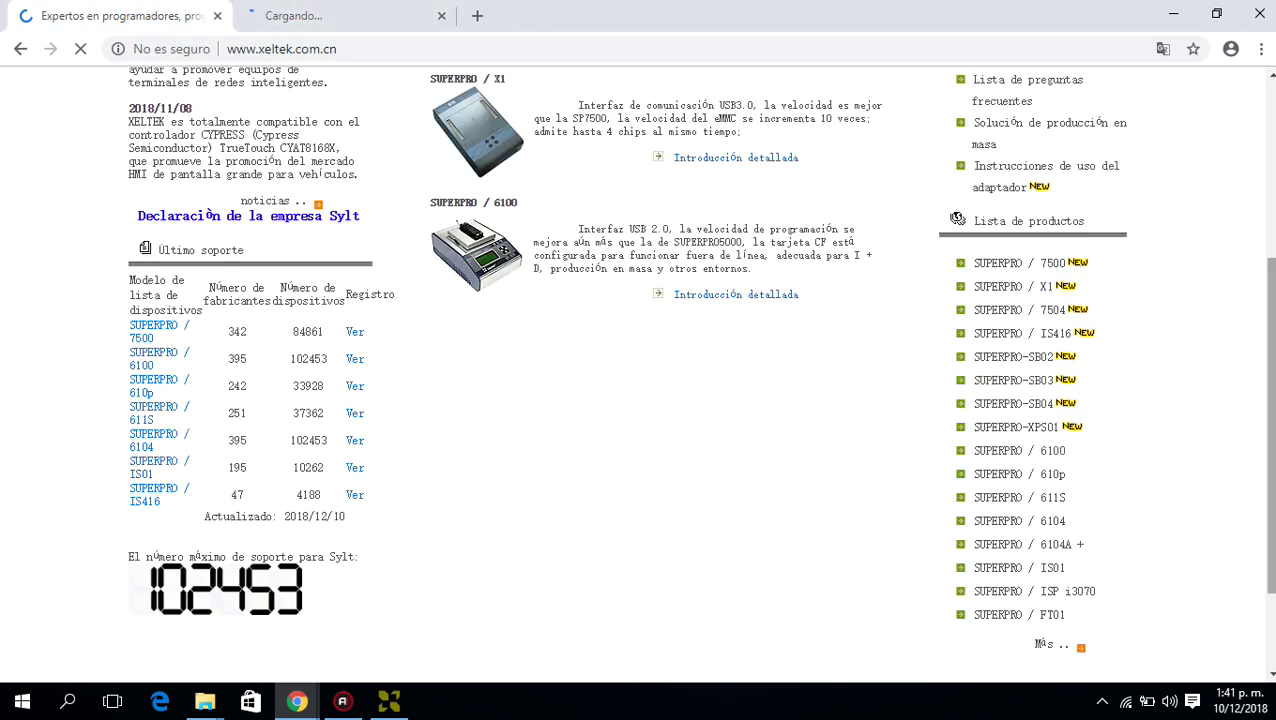
scroll(695, 372, up, 3)
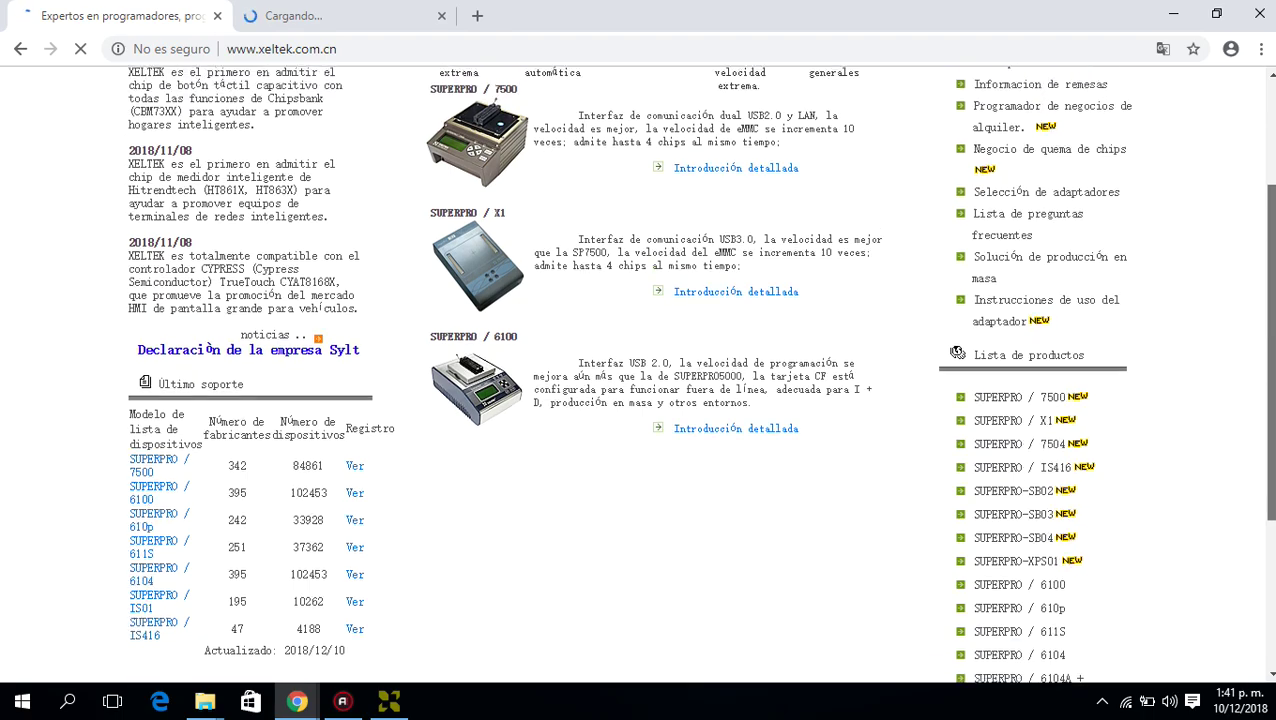
scroll(695, 372, up, 2)
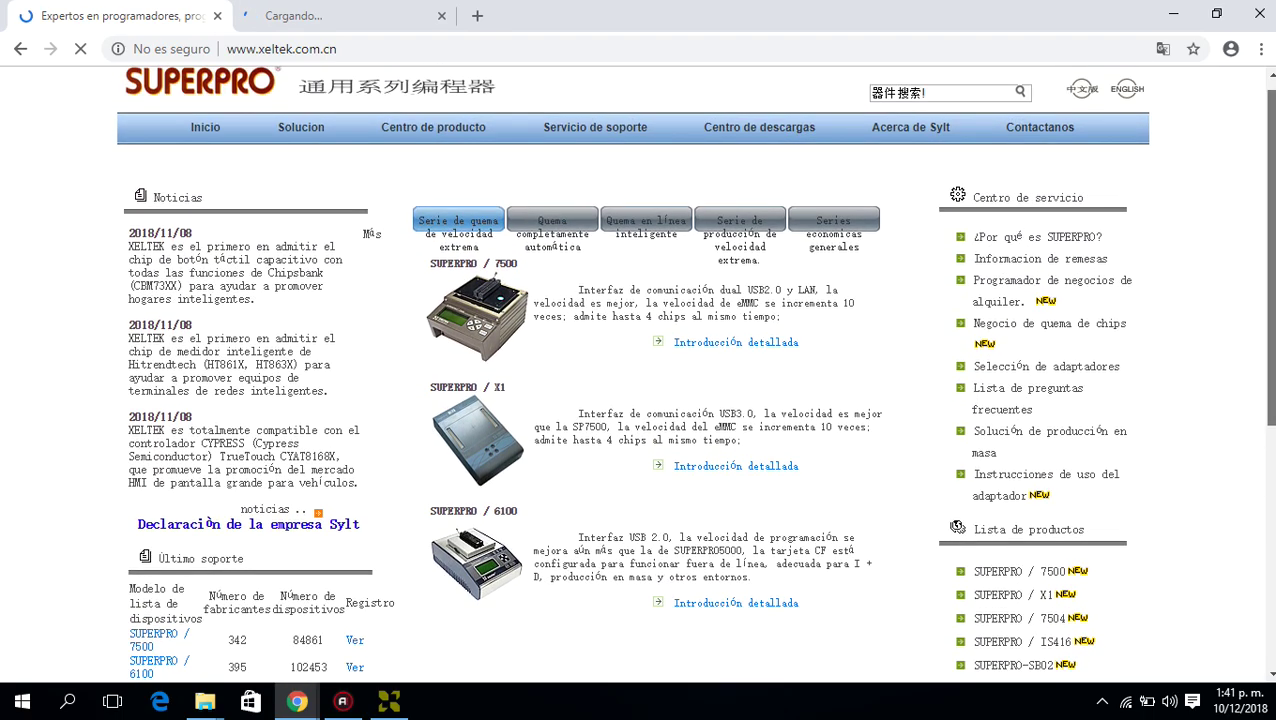
scroll(1091, 194, down, 4)
scroll(1091, 194, up, 2)
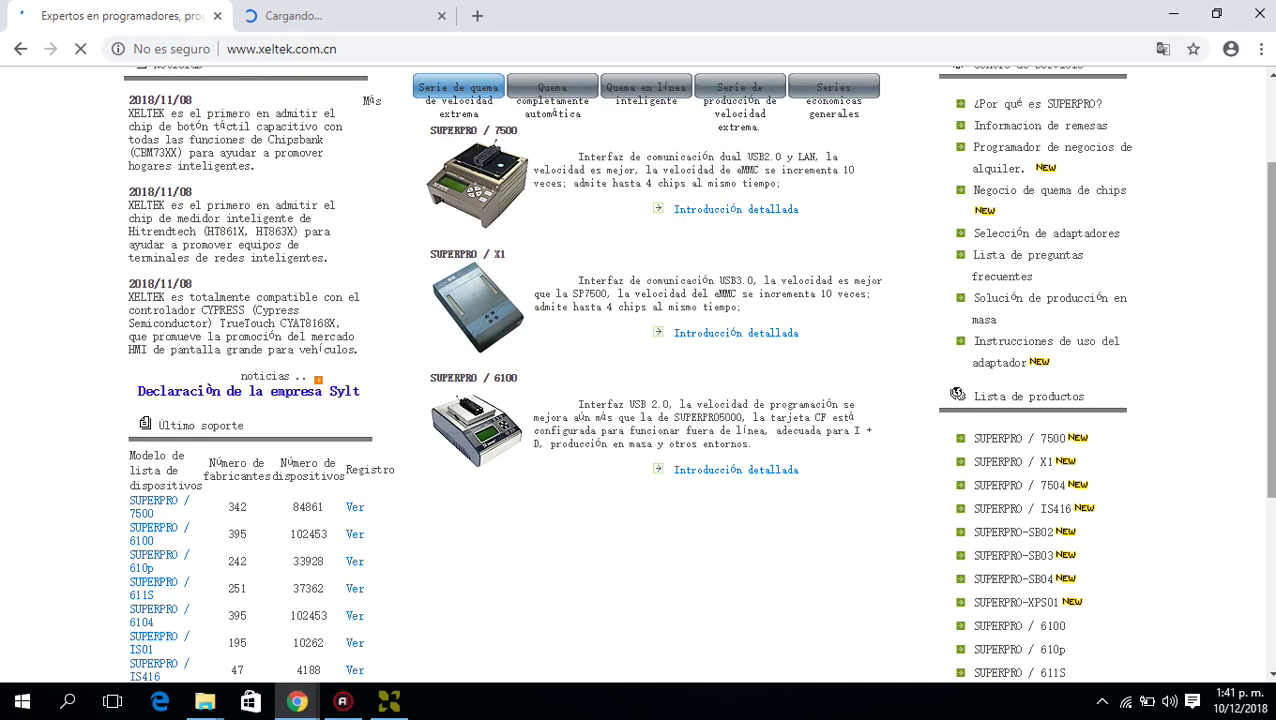
scroll(906, 171, up, 2)
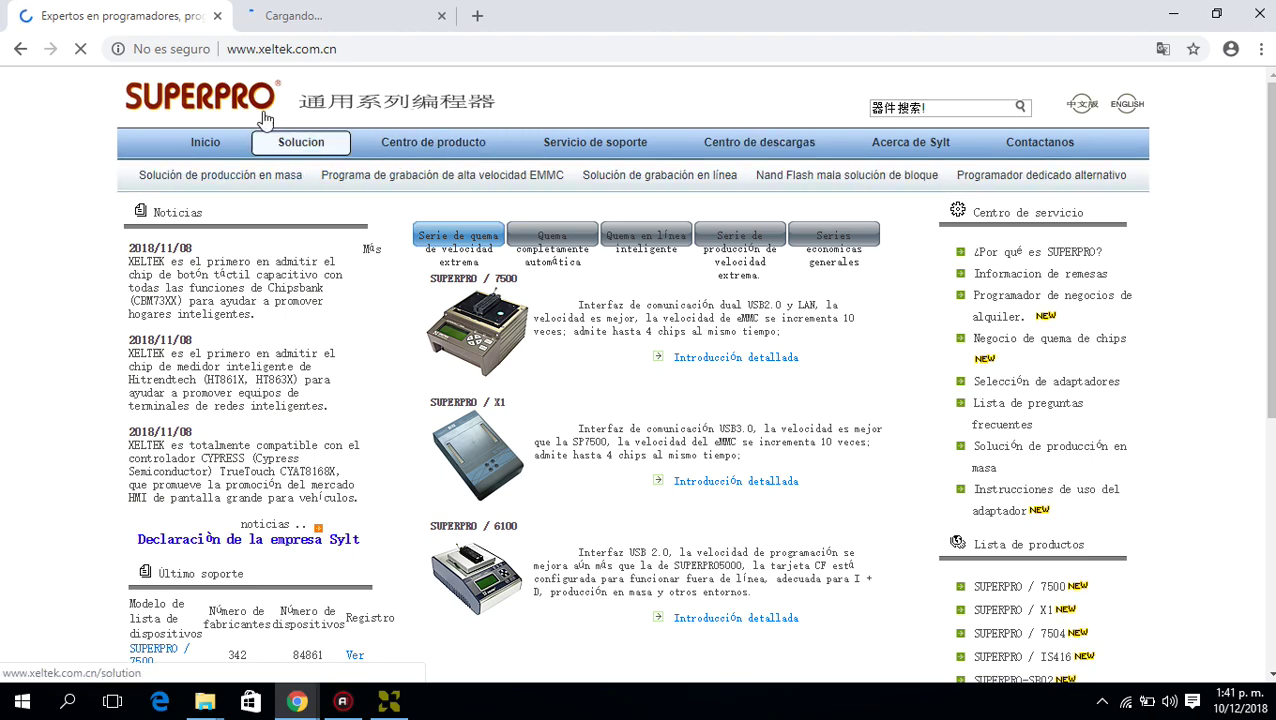
Step: Check the sp610p.html page, bring up and minimize the other Chrome window, and return to the Xeltek home page
click(330, 16)
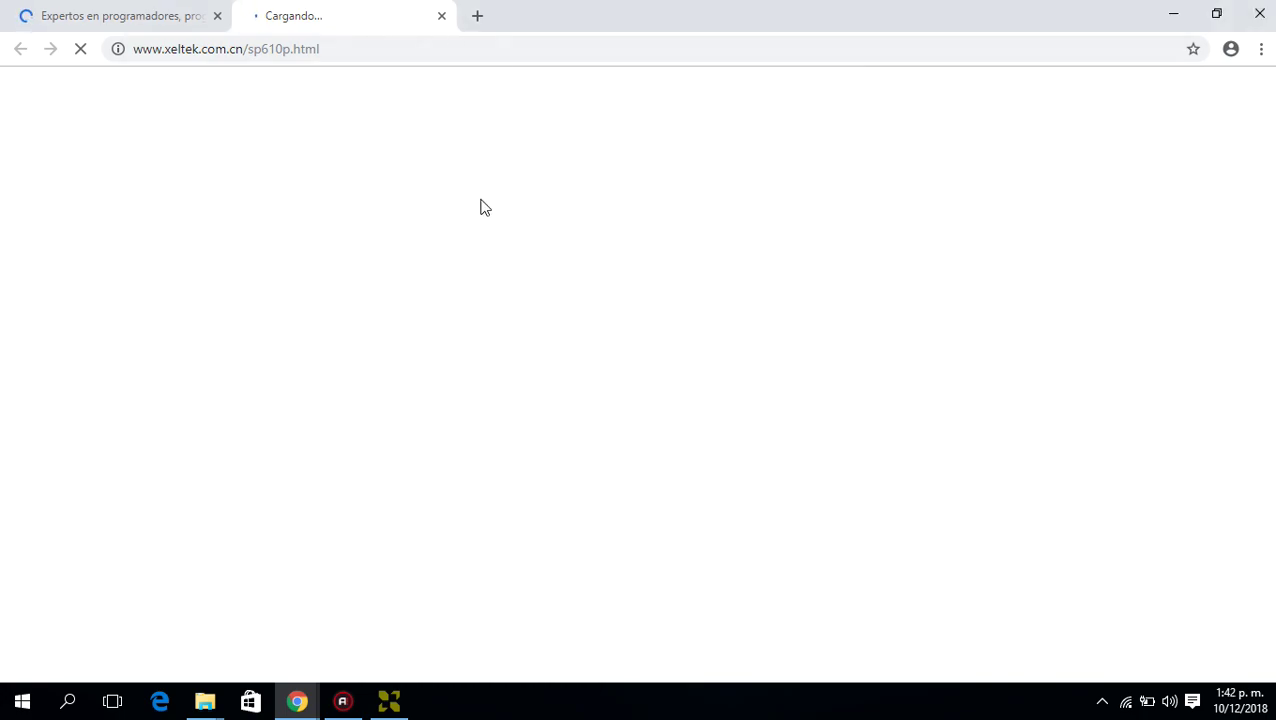
click(120, 12)
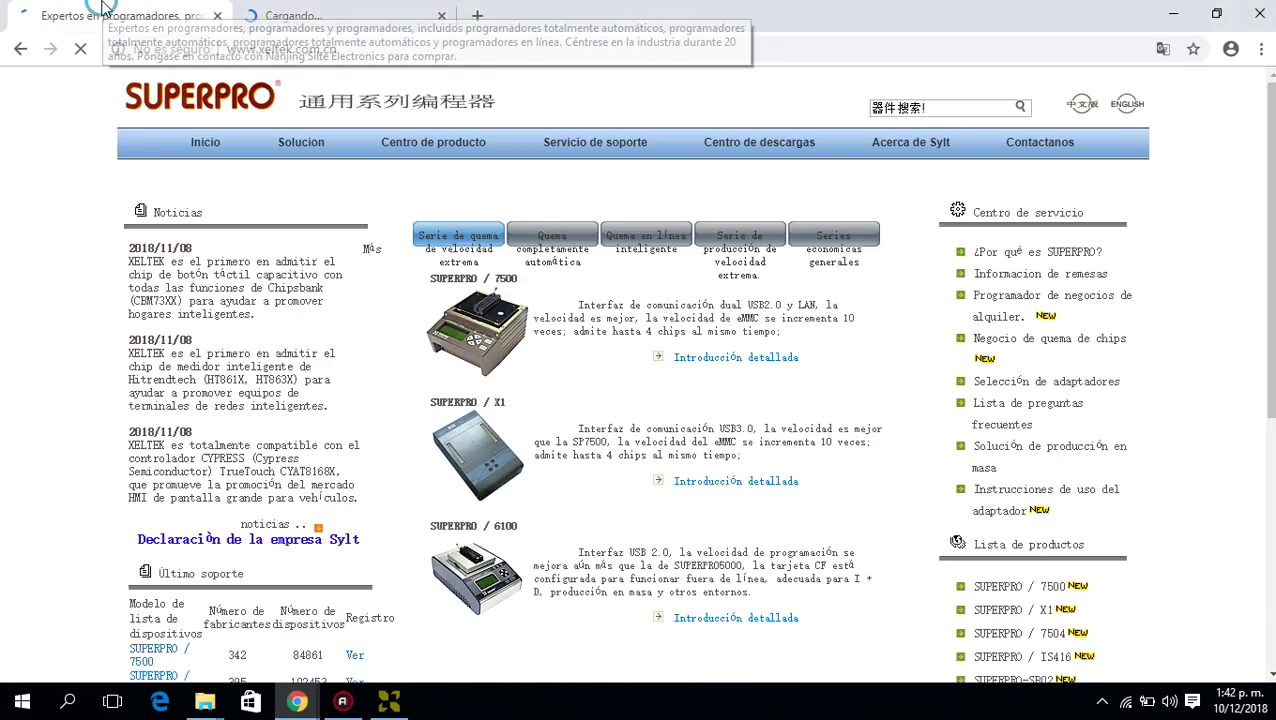
click(362, 8)
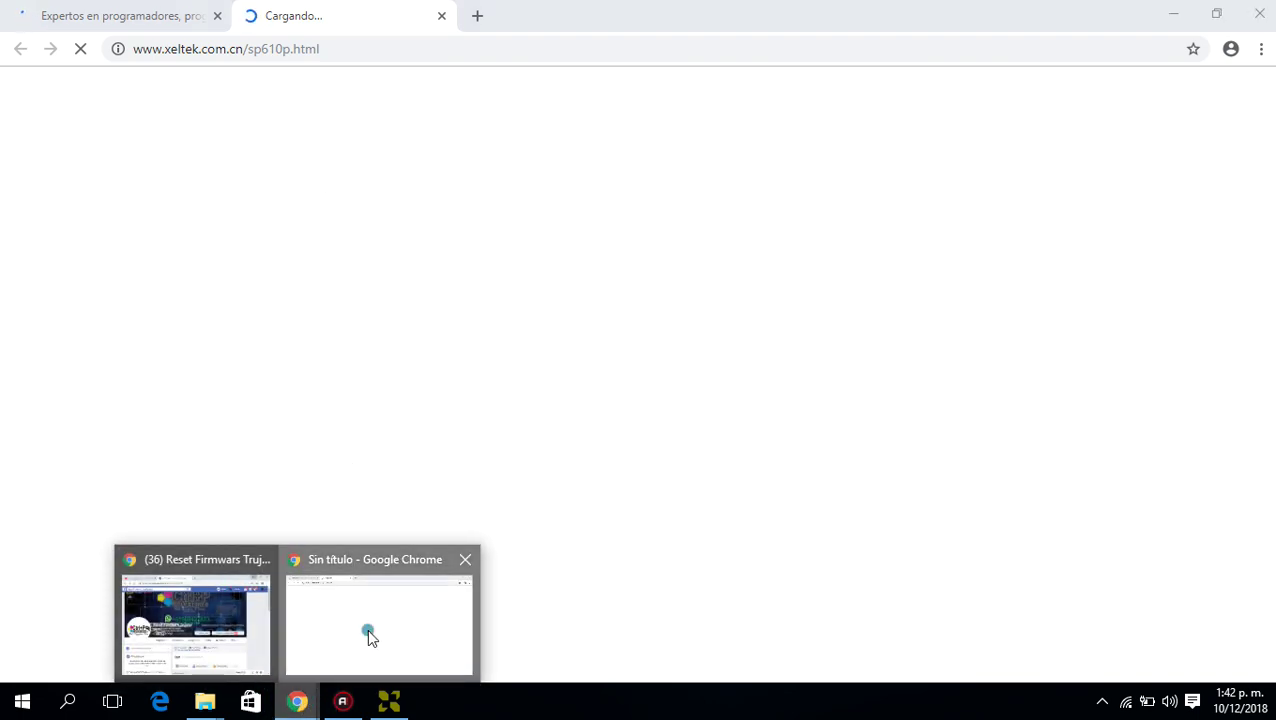
click(368, 632)
mouse_move(297, 700)
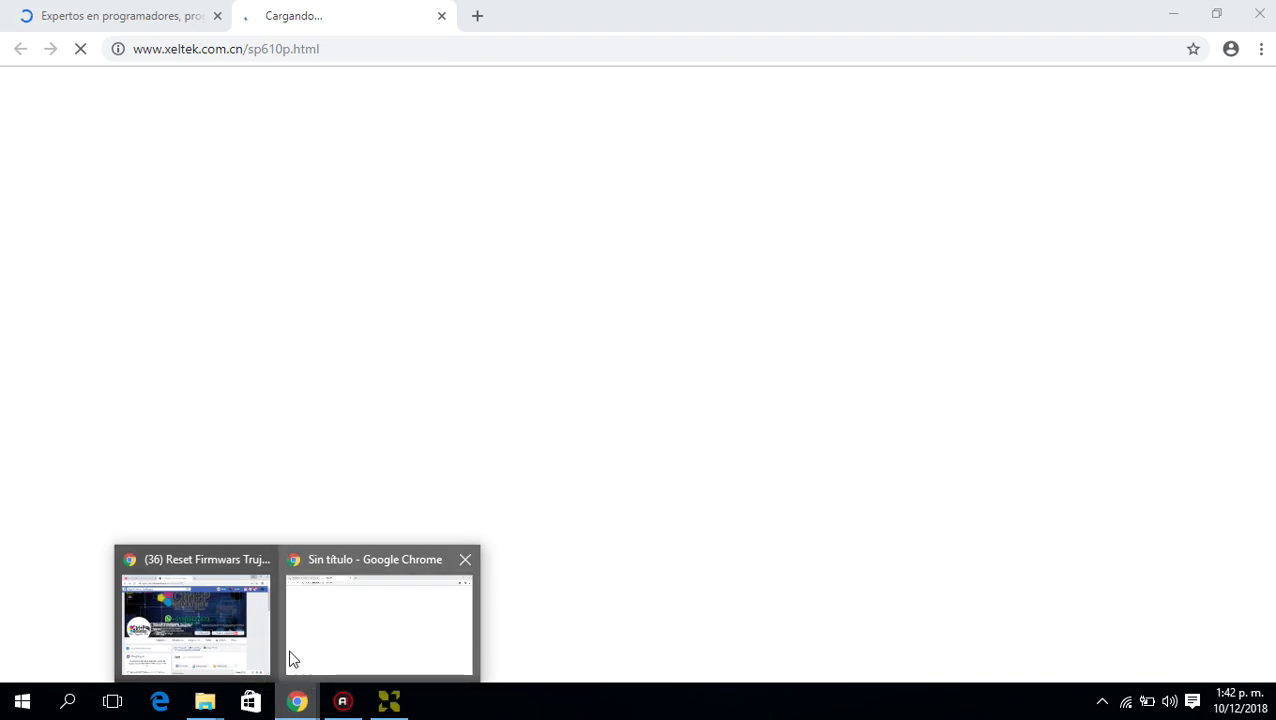
click(242, 619)
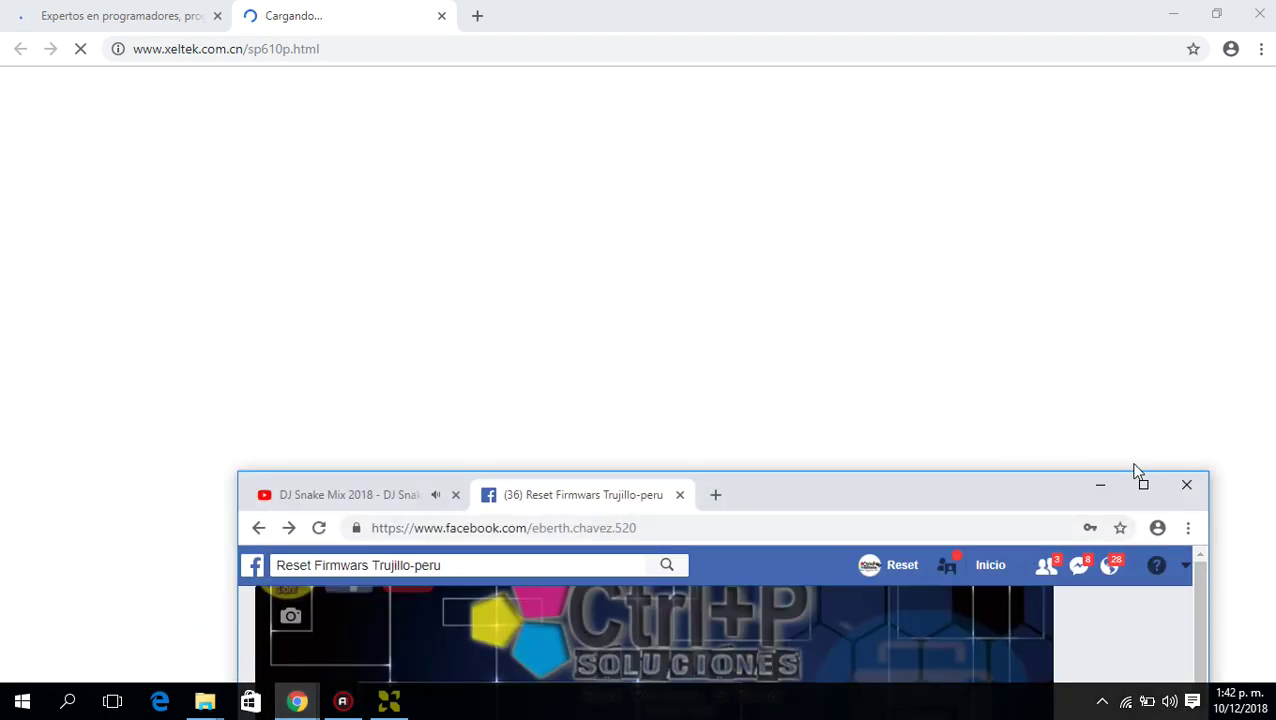
click(1101, 486)
key(ctrl+shift+Tab)
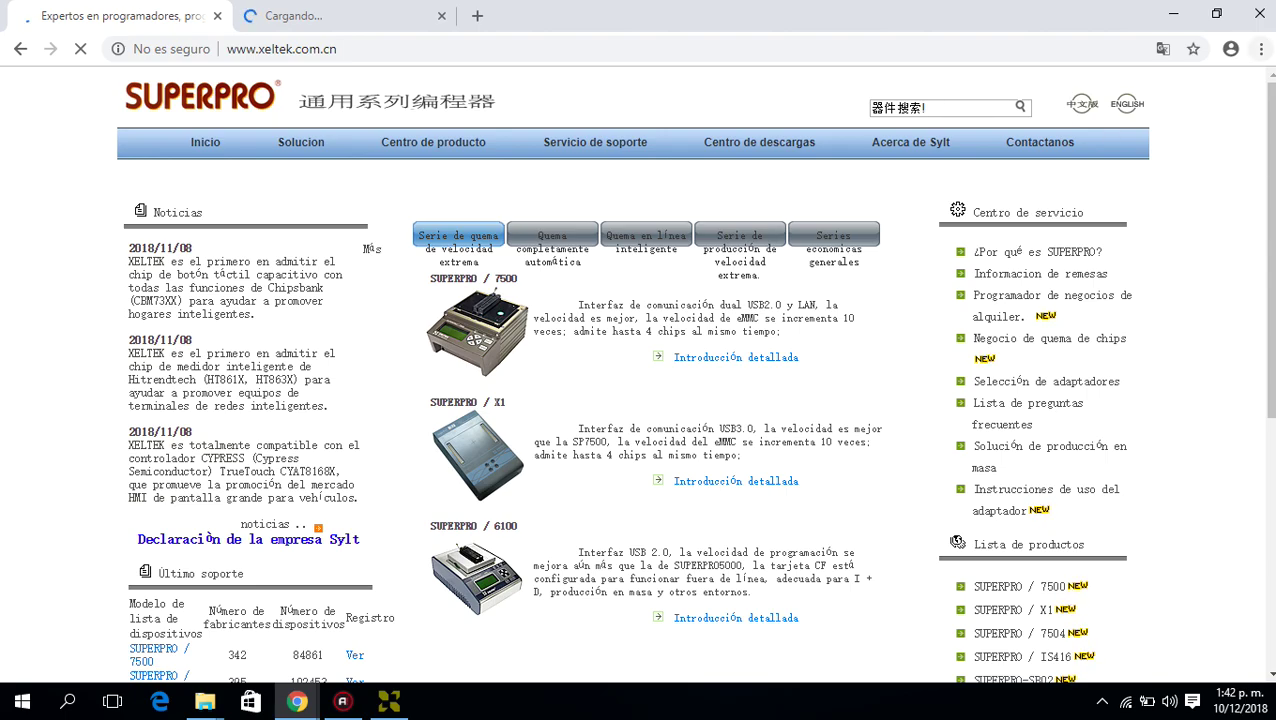
Step: Review the home page's supported-device table, product list and footer again, and recheck the sp610p.html page
scroll(1263, 158, down, 2)
scroll(1263, 342, down, 3)
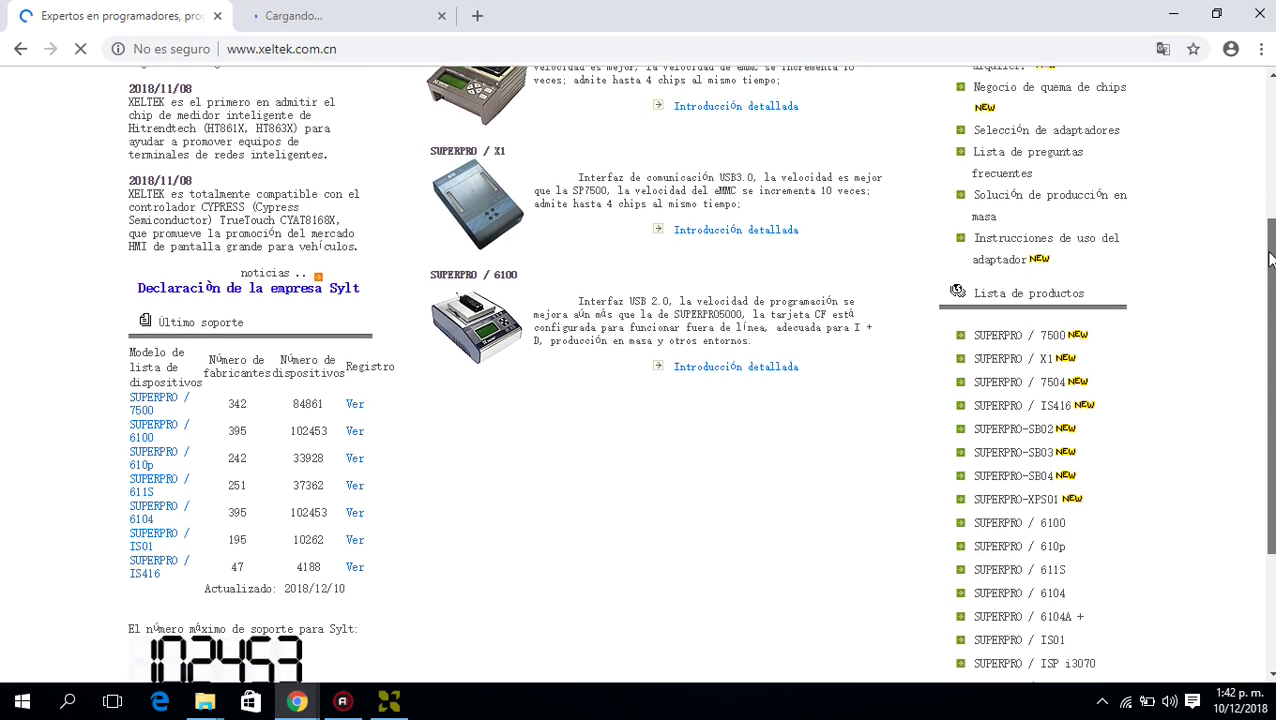
drag(1263, 342, 1259, 368)
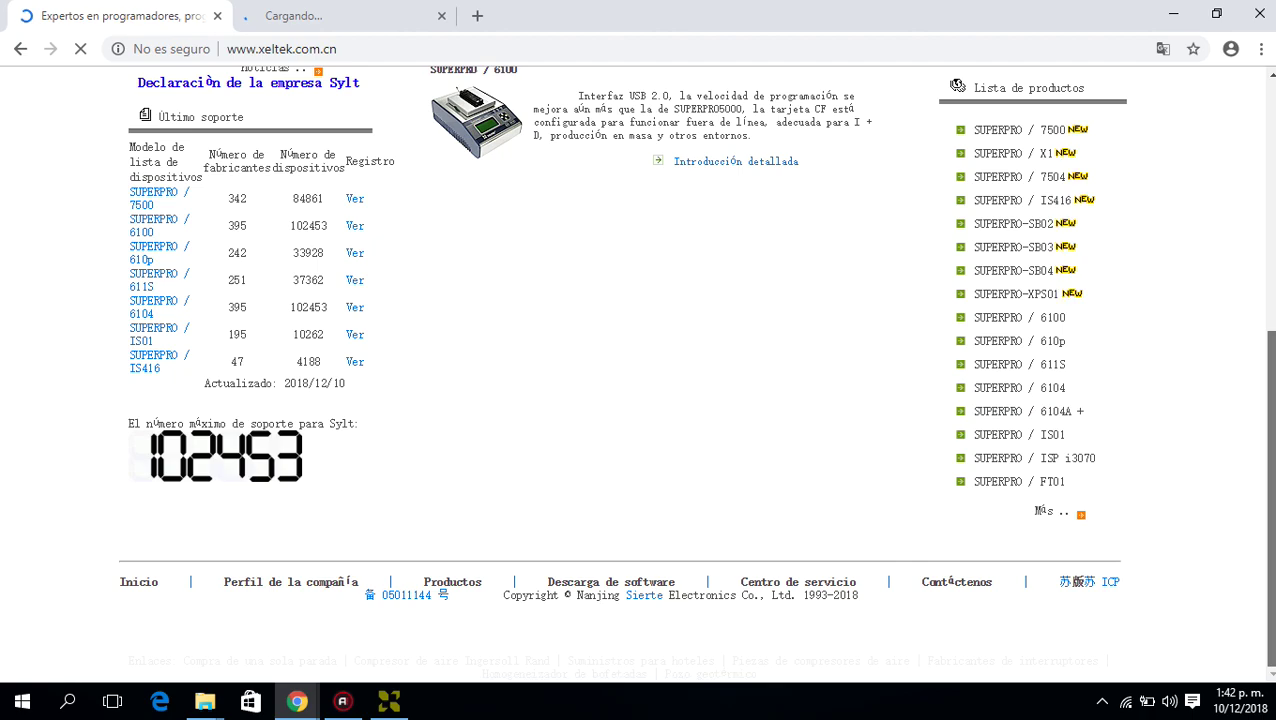
scroll(638, 366, up, 3)
scroll(638, 366, up, 2)
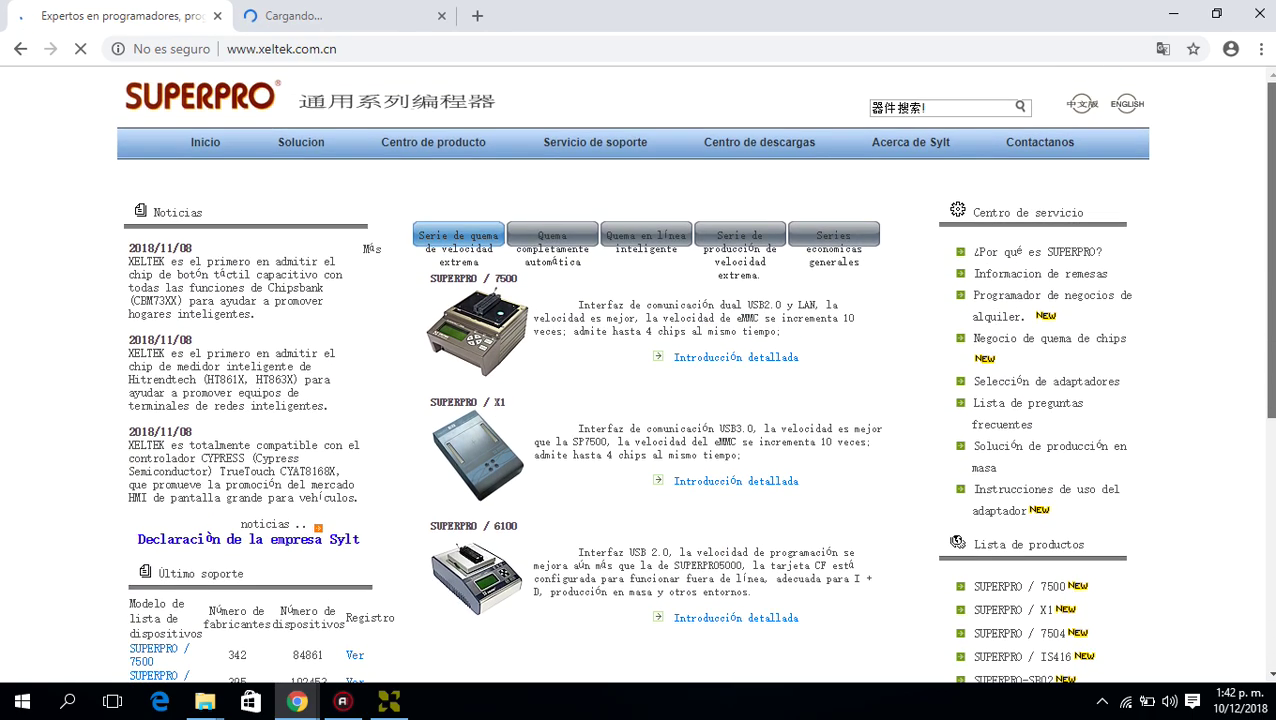
click(358, 8)
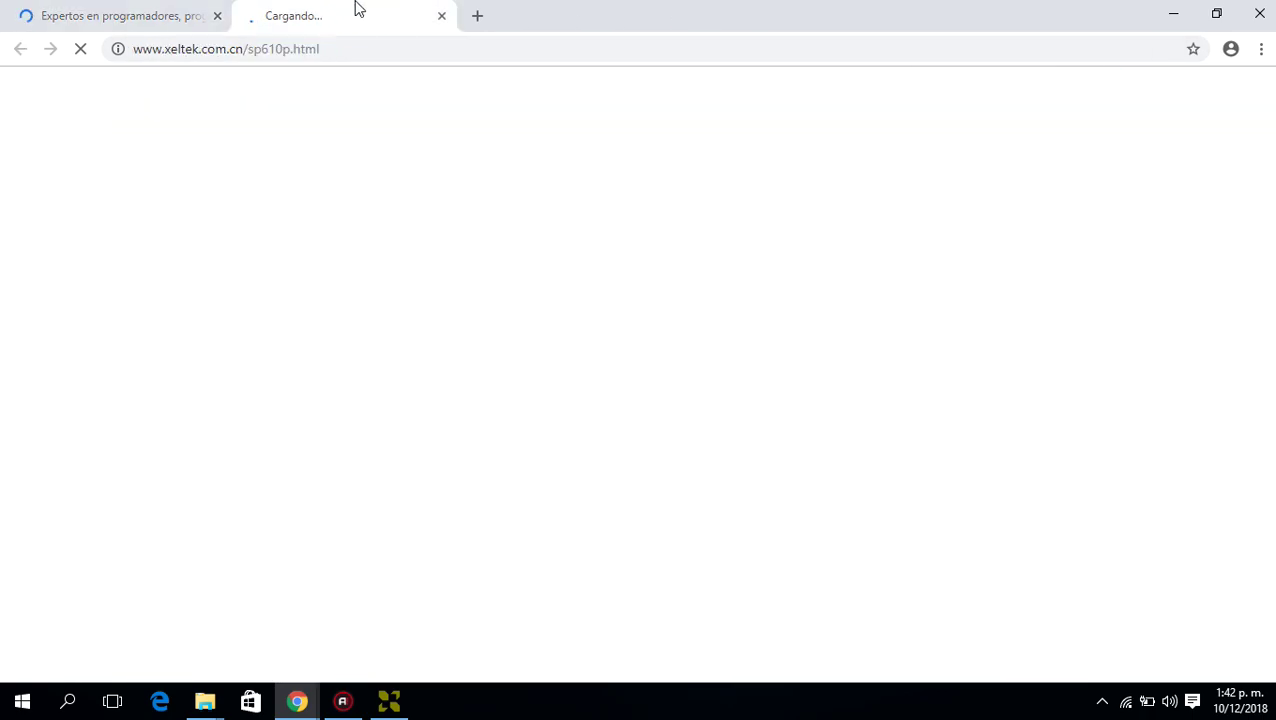
click(178, 8)
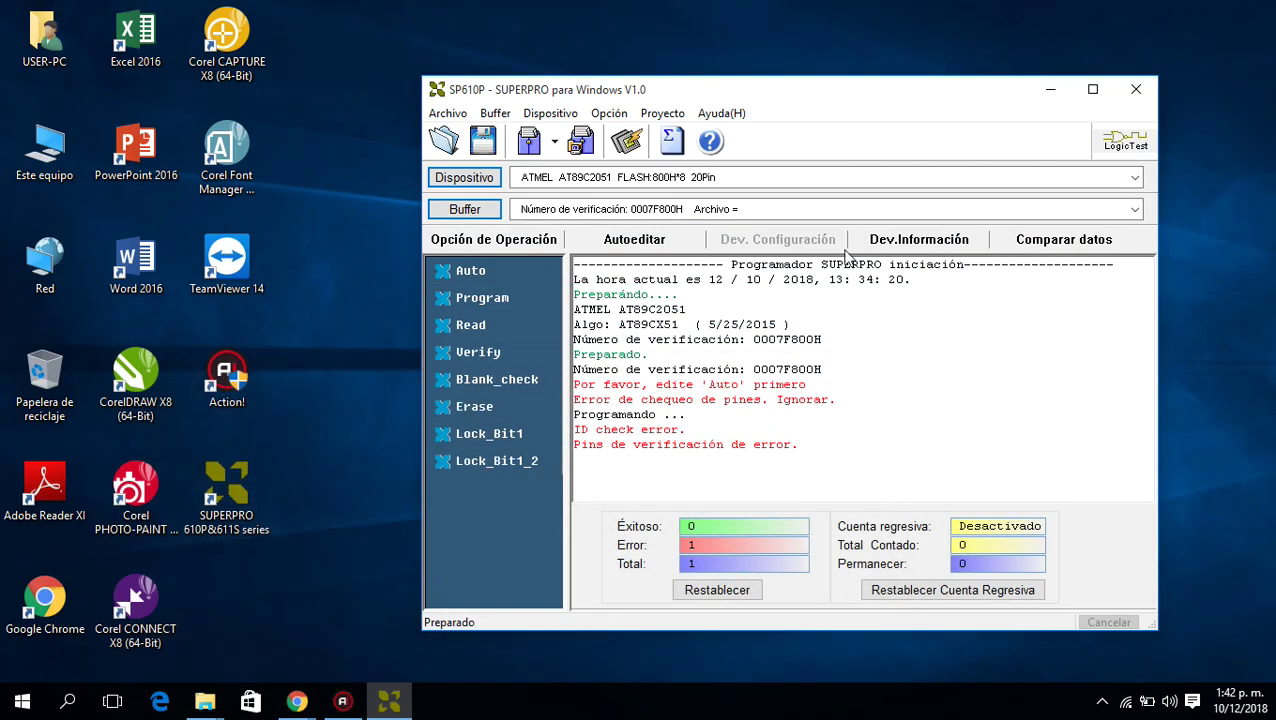
Step: Close SUPERPRO and relaunch it from the desktop, dismissing the device information and maximizing the main window
drag(933, 104, 803, 81)
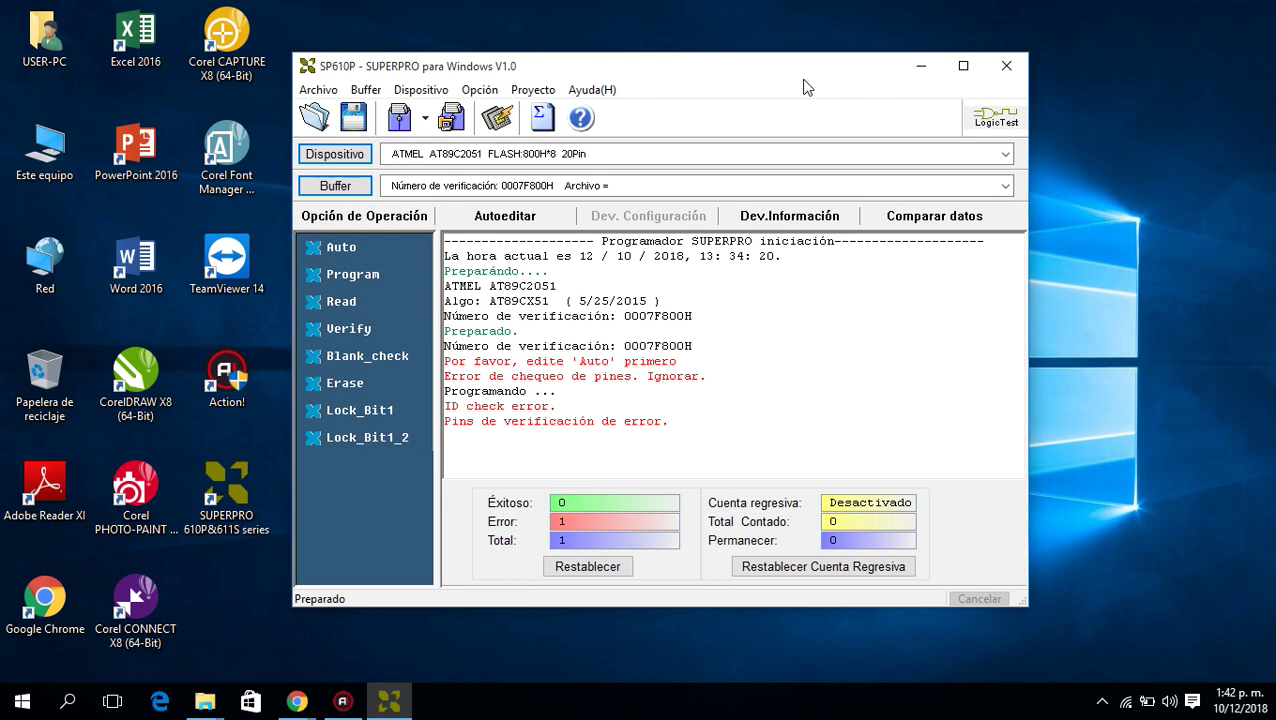
click(1004, 66)
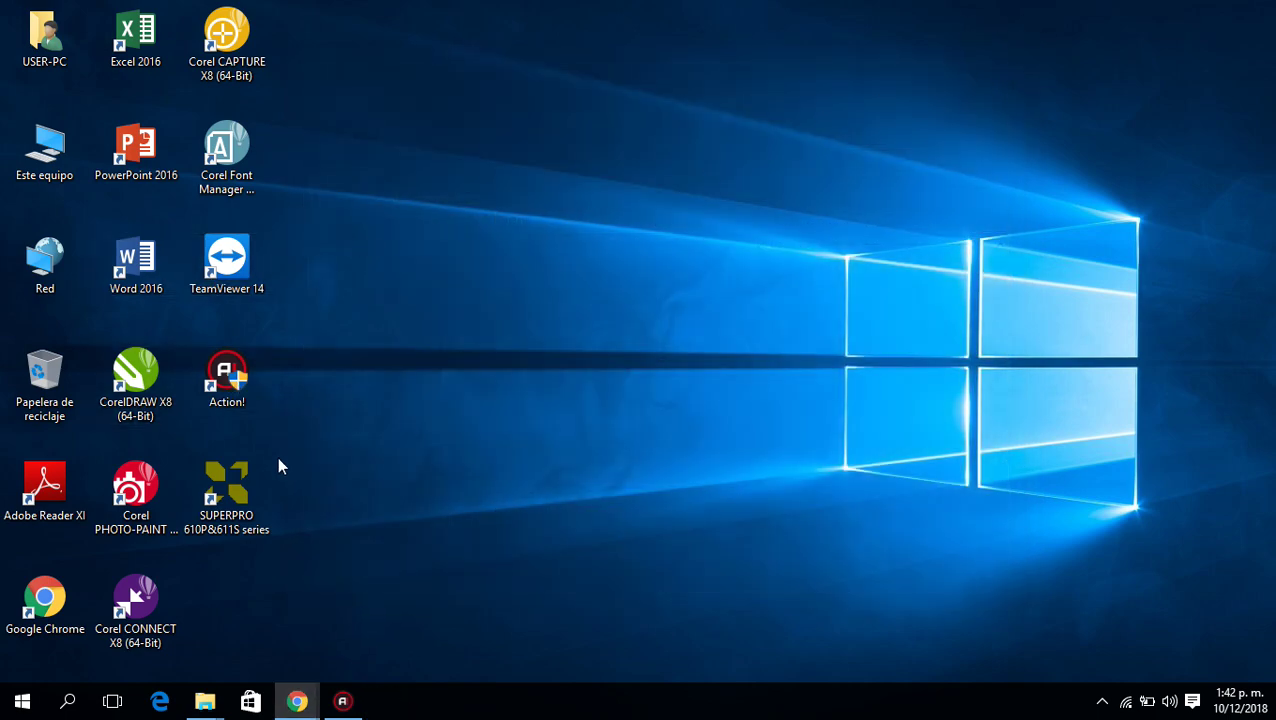
double_click(240, 492)
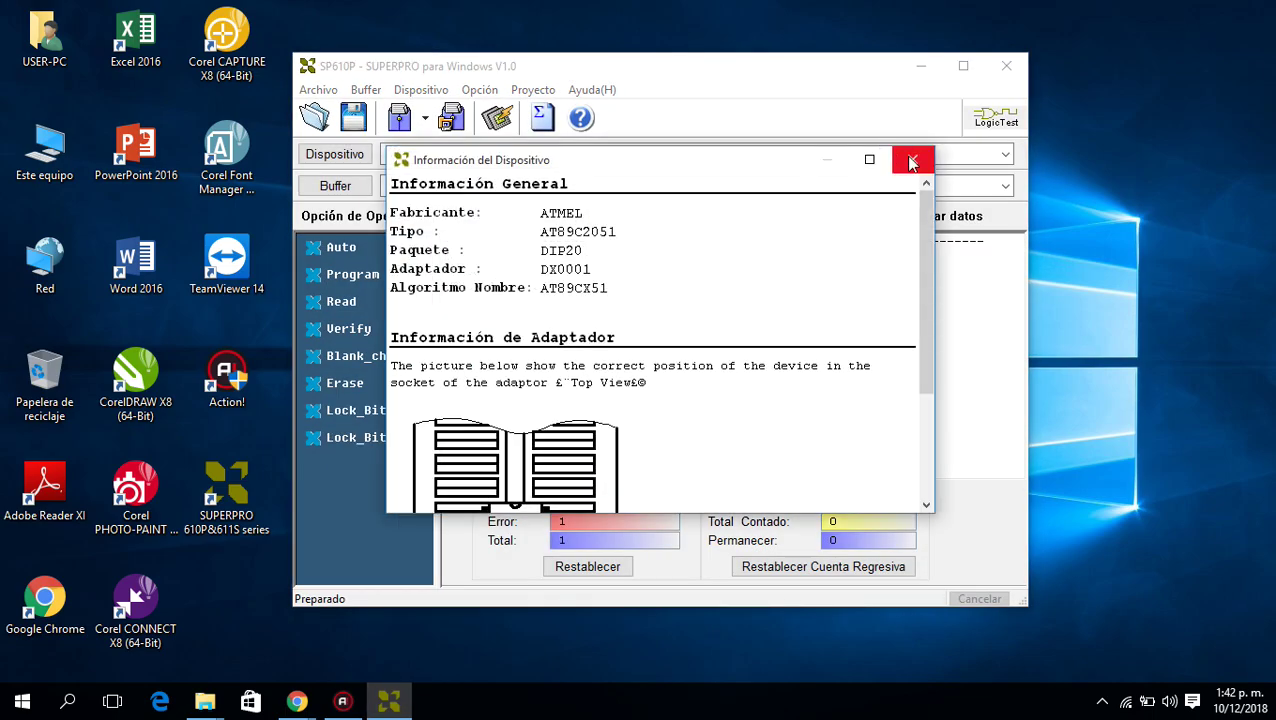
click(912, 159)
click(963, 65)
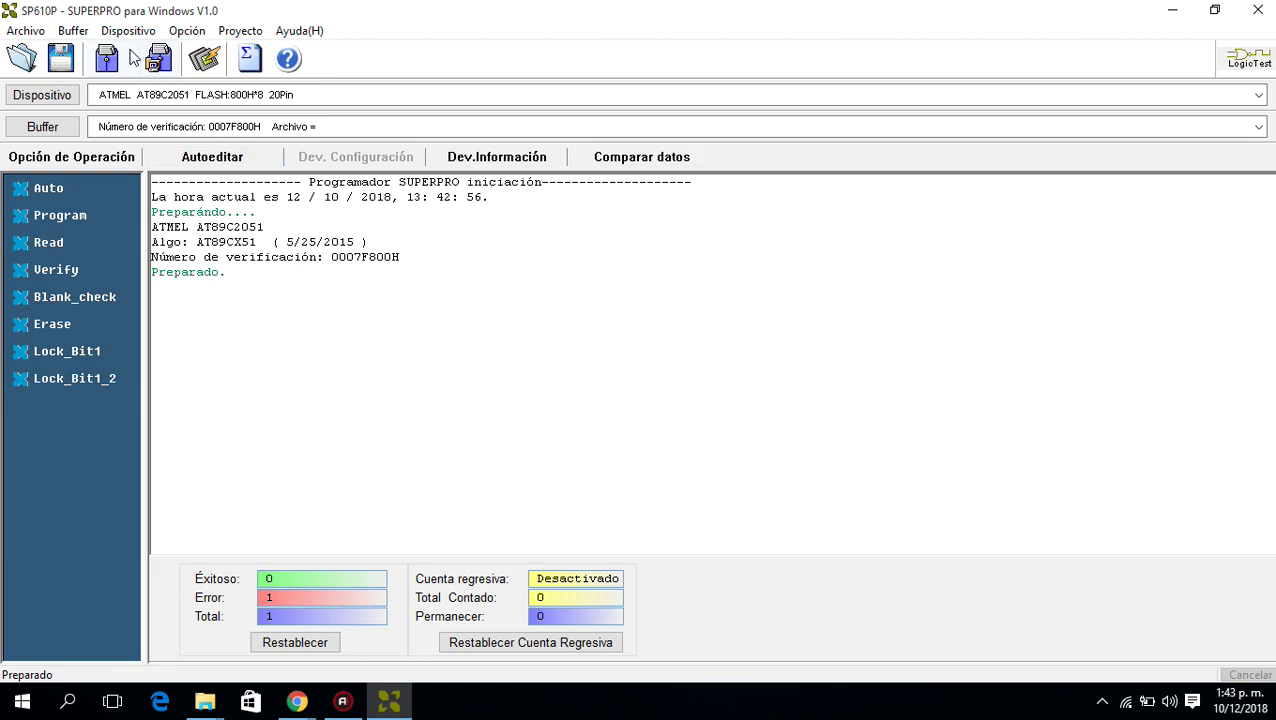
Step: Start loading a file into the buffer and browse to the TOSHIBA EXT (G:) drive
click(27, 31)
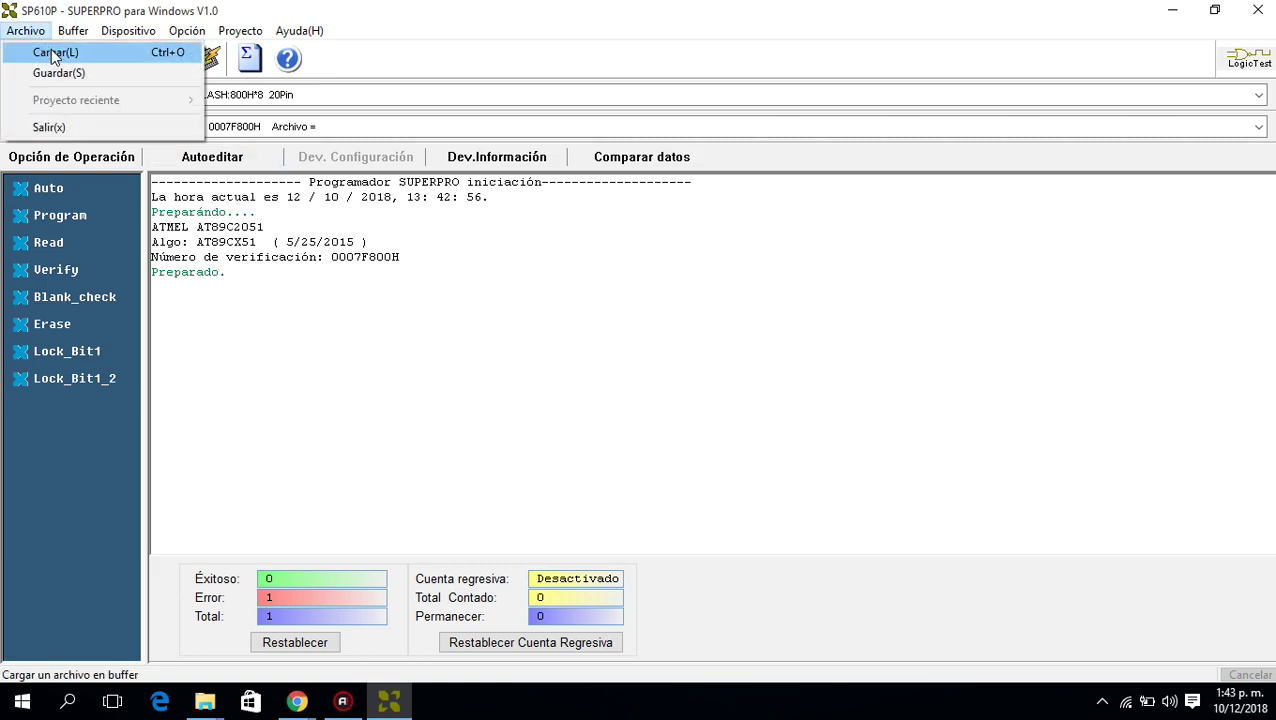
click(55, 52)
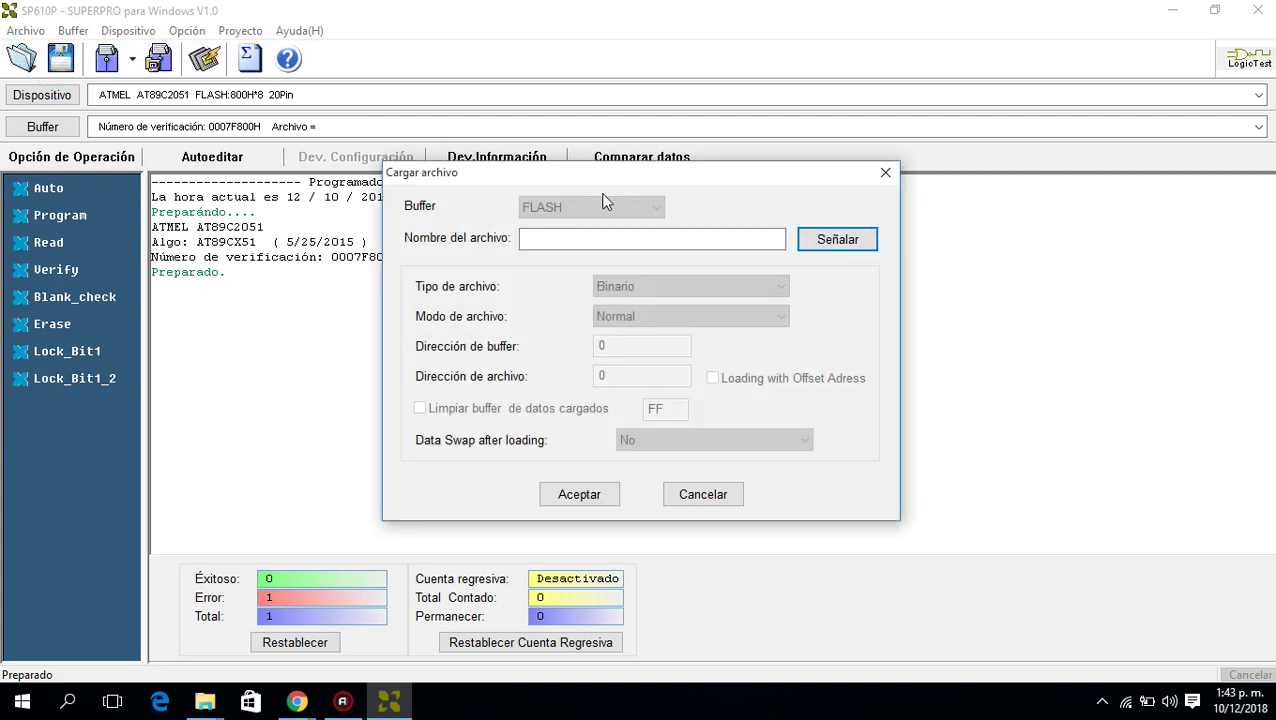
click(712, 240)
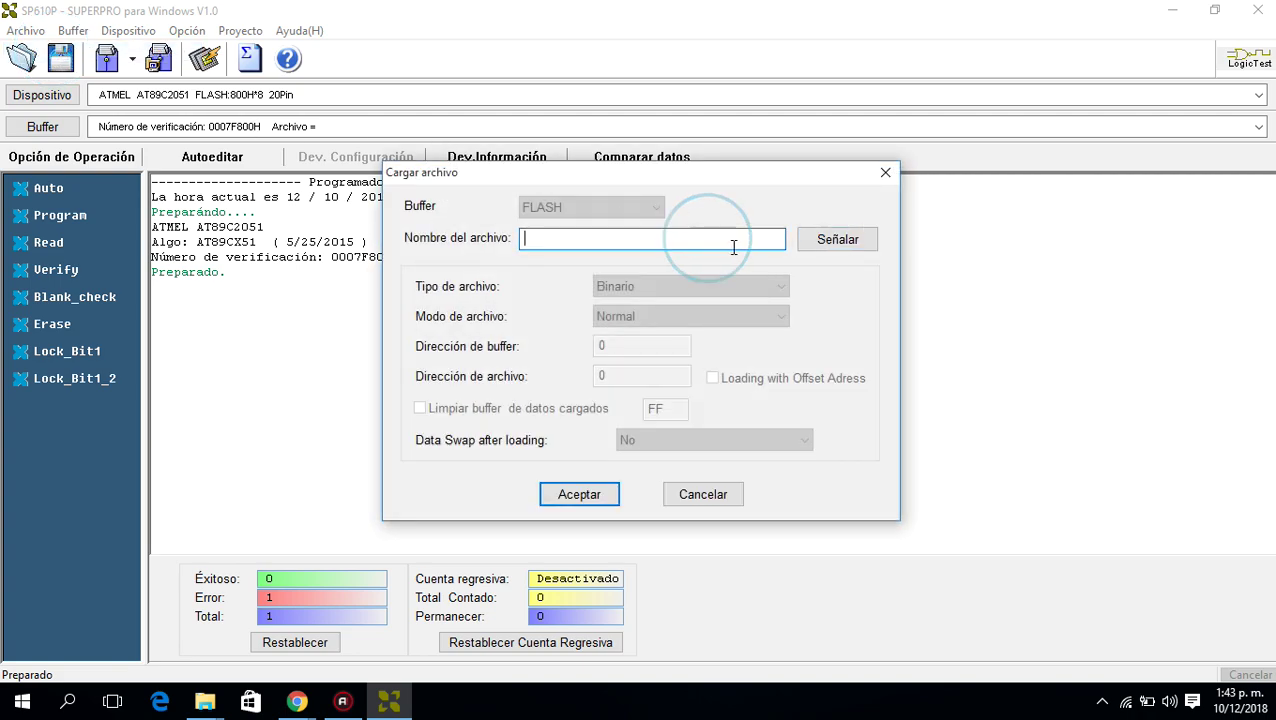
click(824, 242)
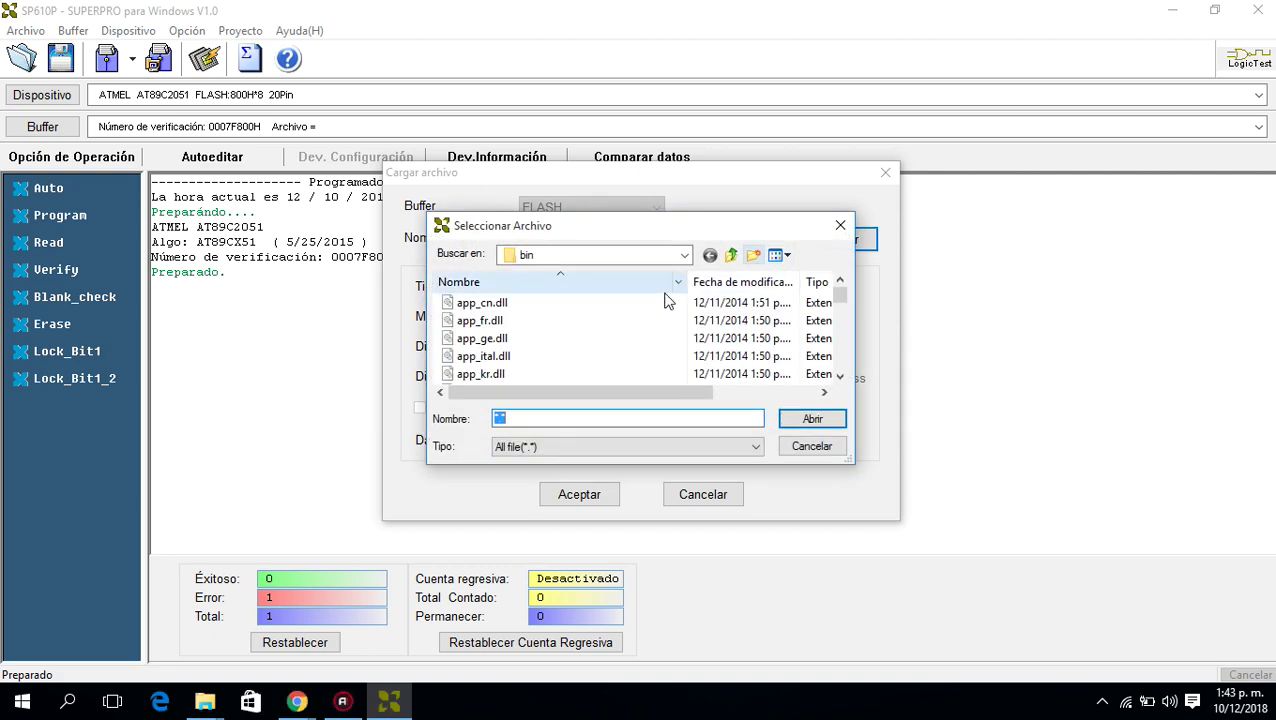
click(685, 256)
click(685, 256)
click(685, 256)
click(685, 256)
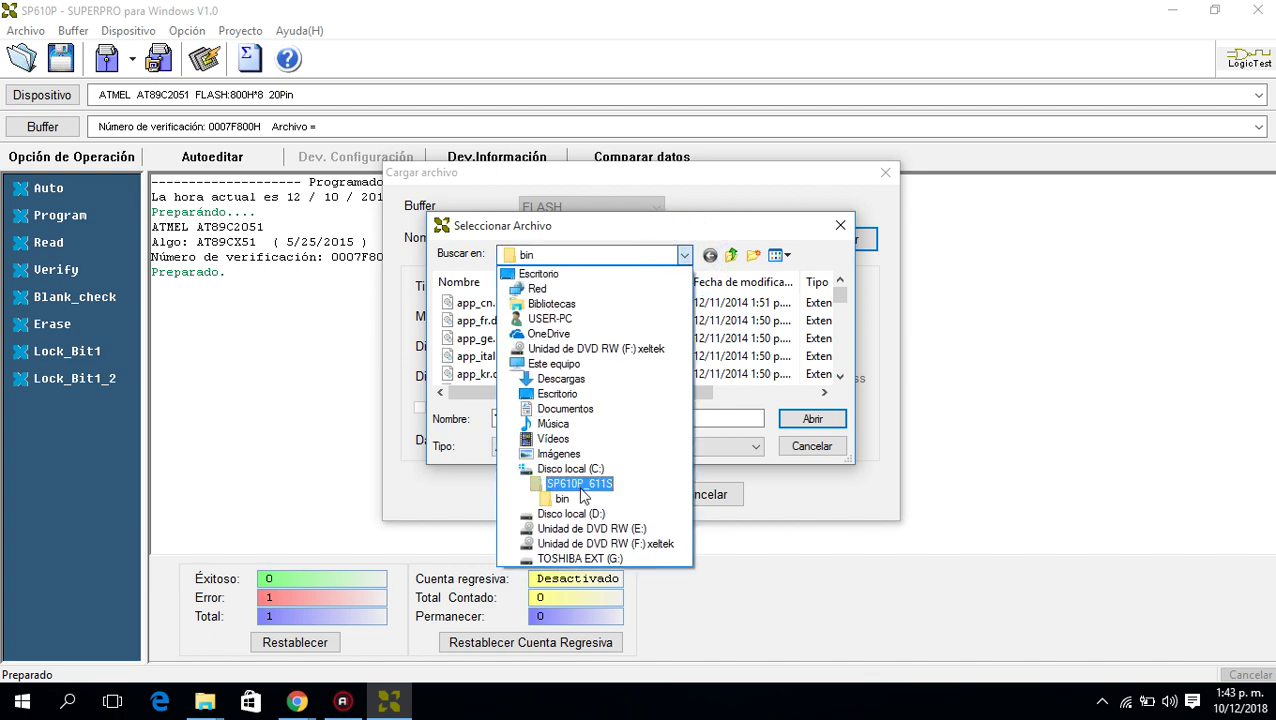
click(575, 560)
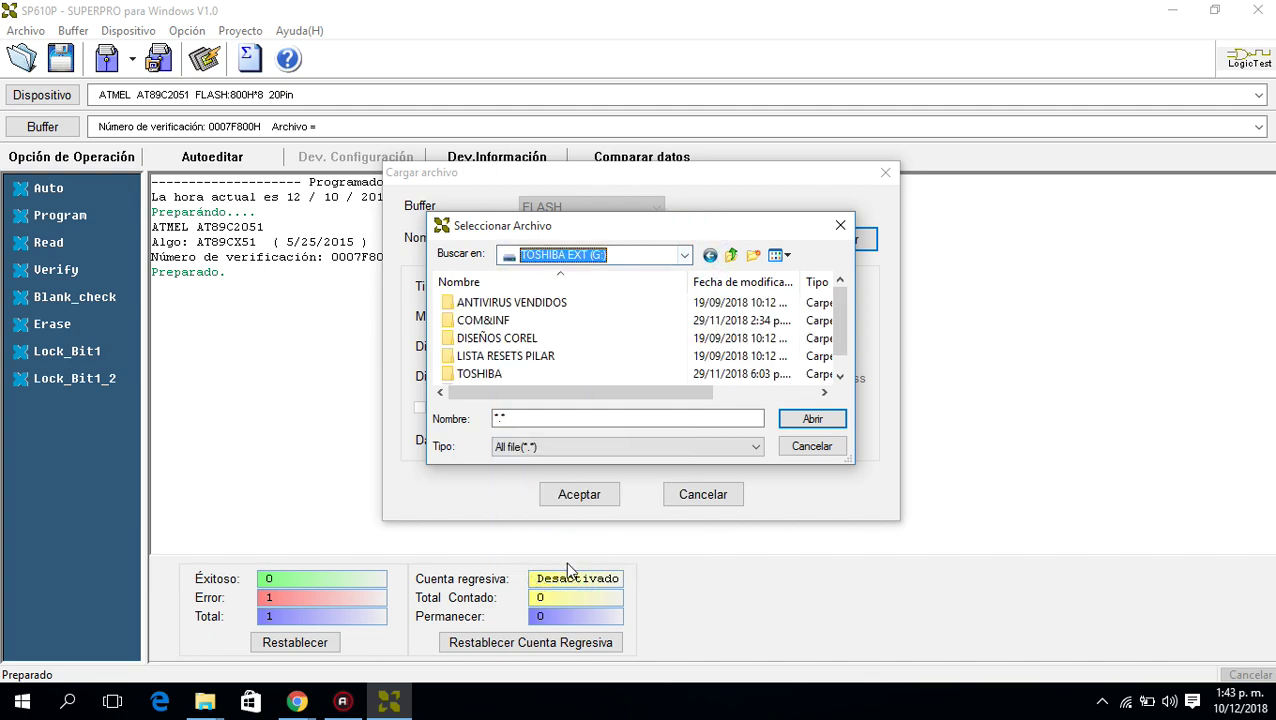
Step: Open the COM&INF folder on the drive and go into its ROMS folder
double_click(490, 320)
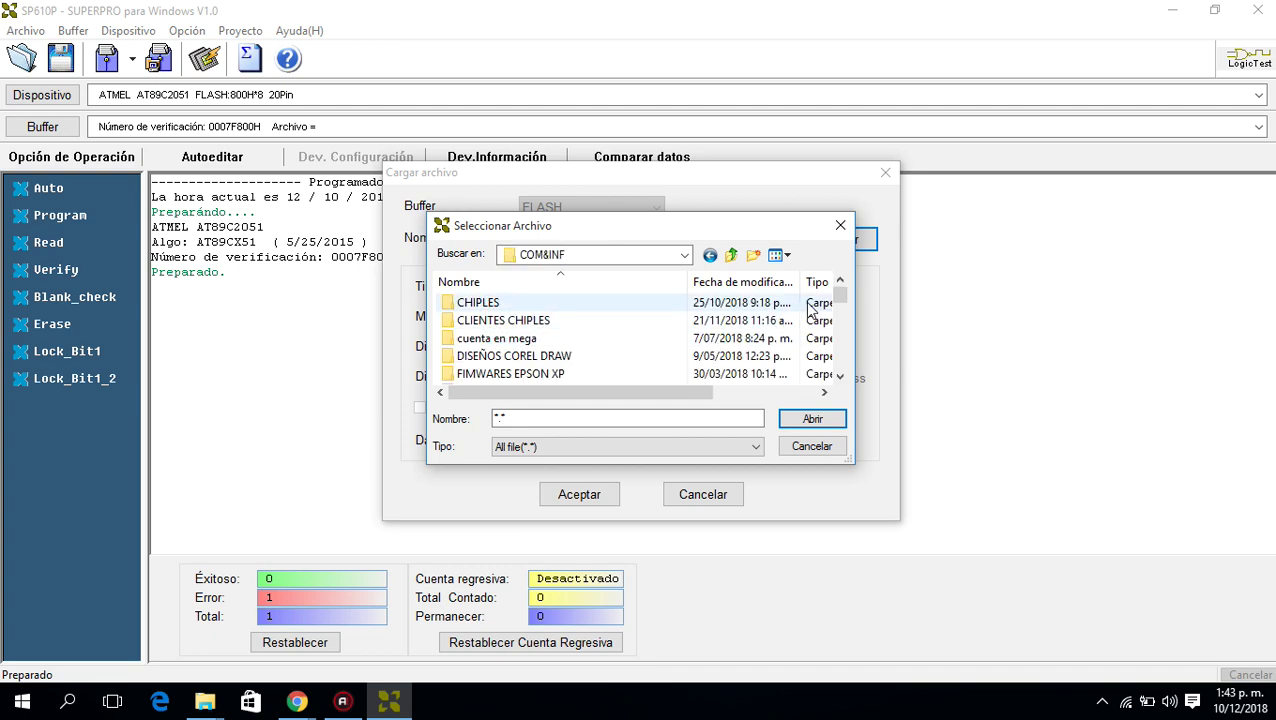
mouse_move(836, 297)
mouse_down()
mouse_move(833, 360)
mouse_move(834, 295)
mouse_up()
click(521, 356)
key(r)
key(r)
key(r)
key(r)
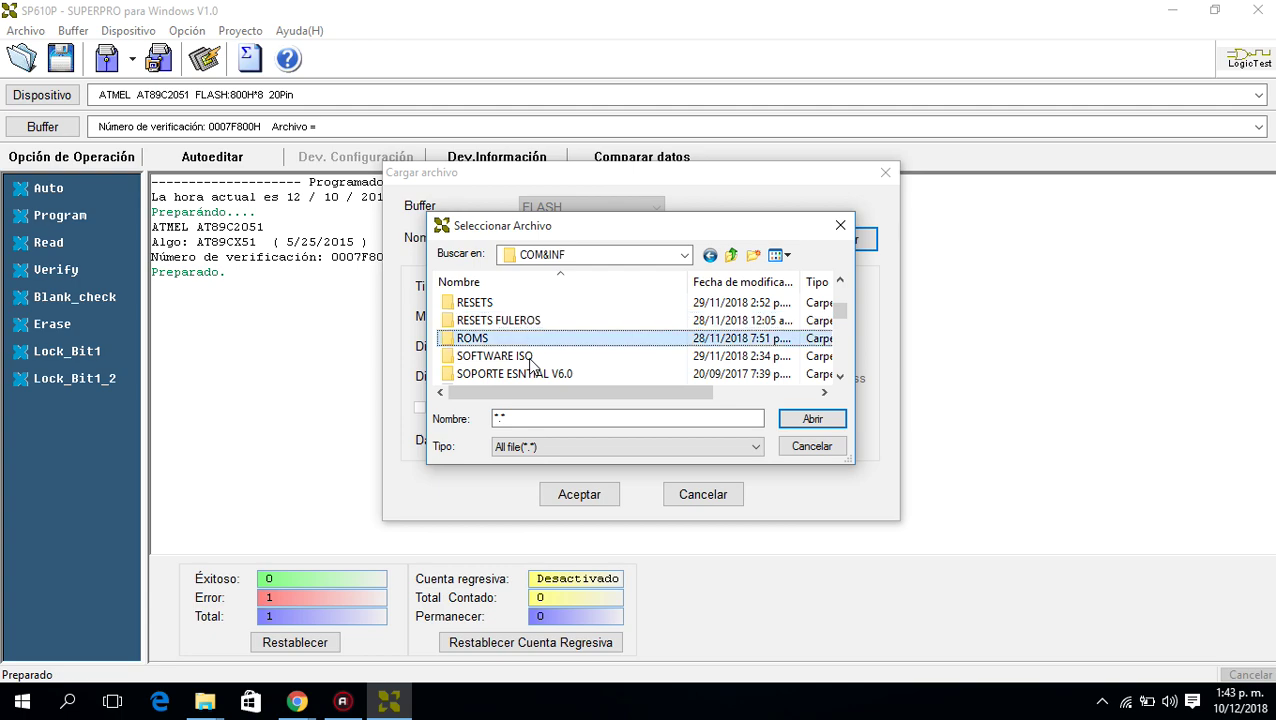
click(500, 340)
click(810, 422)
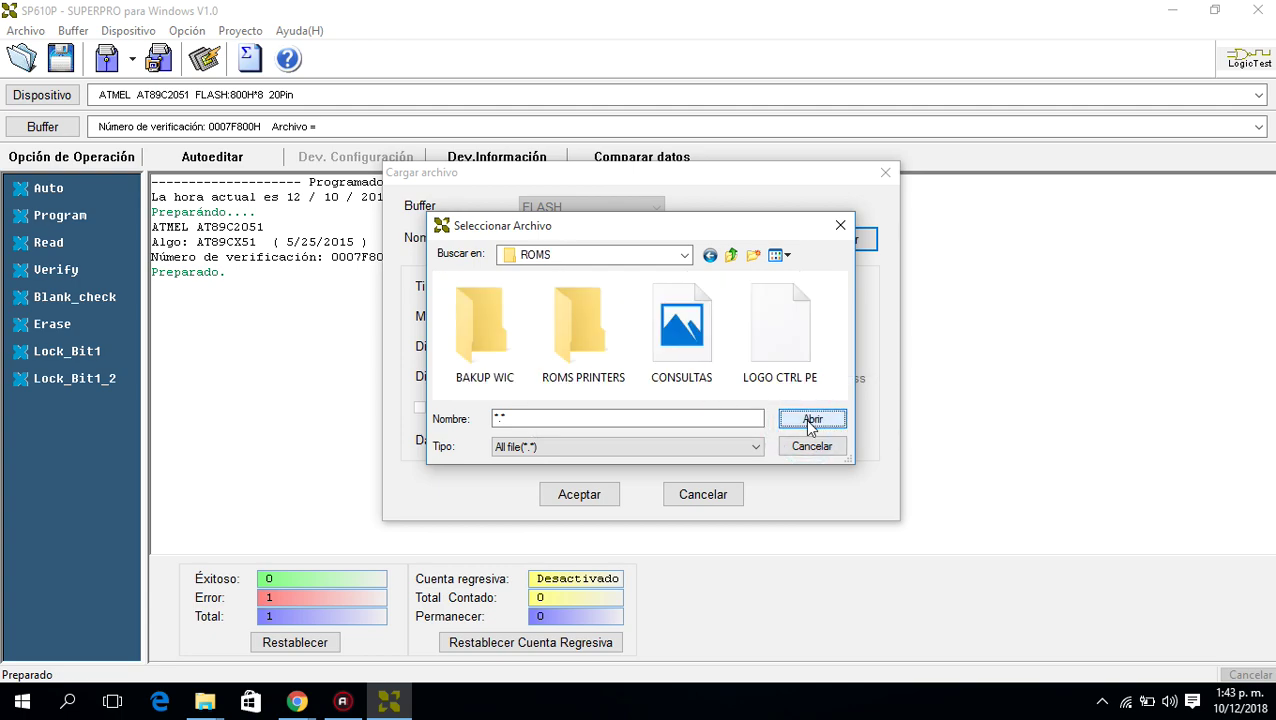
Step: Go into ROMS PRINTERS and open the BIOS CANON folder
double_click(562, 367)
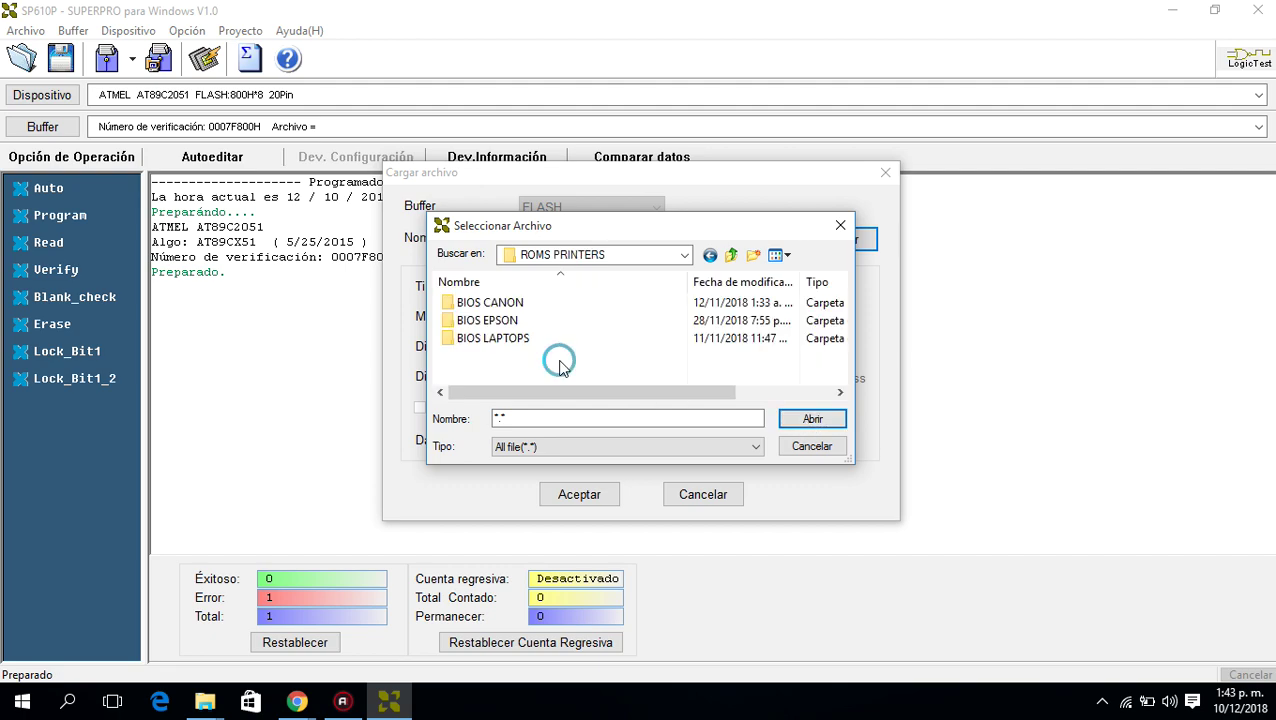
click(505, 306)
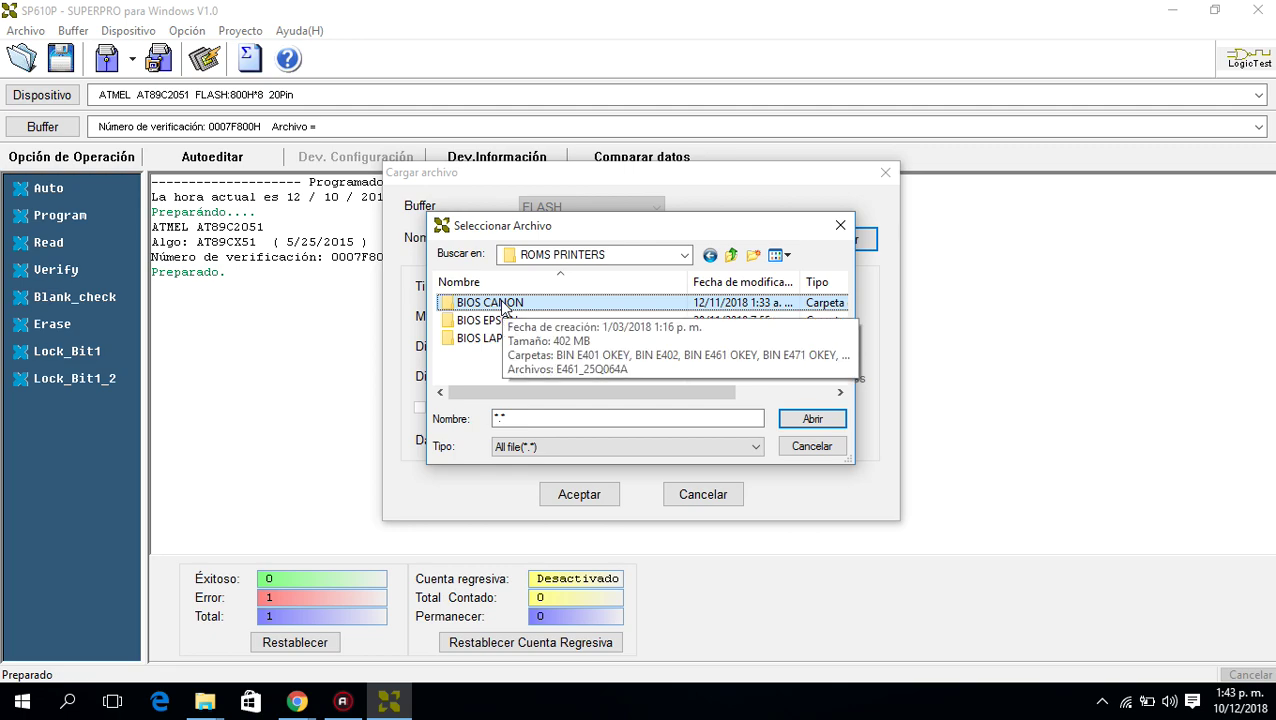
double_click(505, 306)
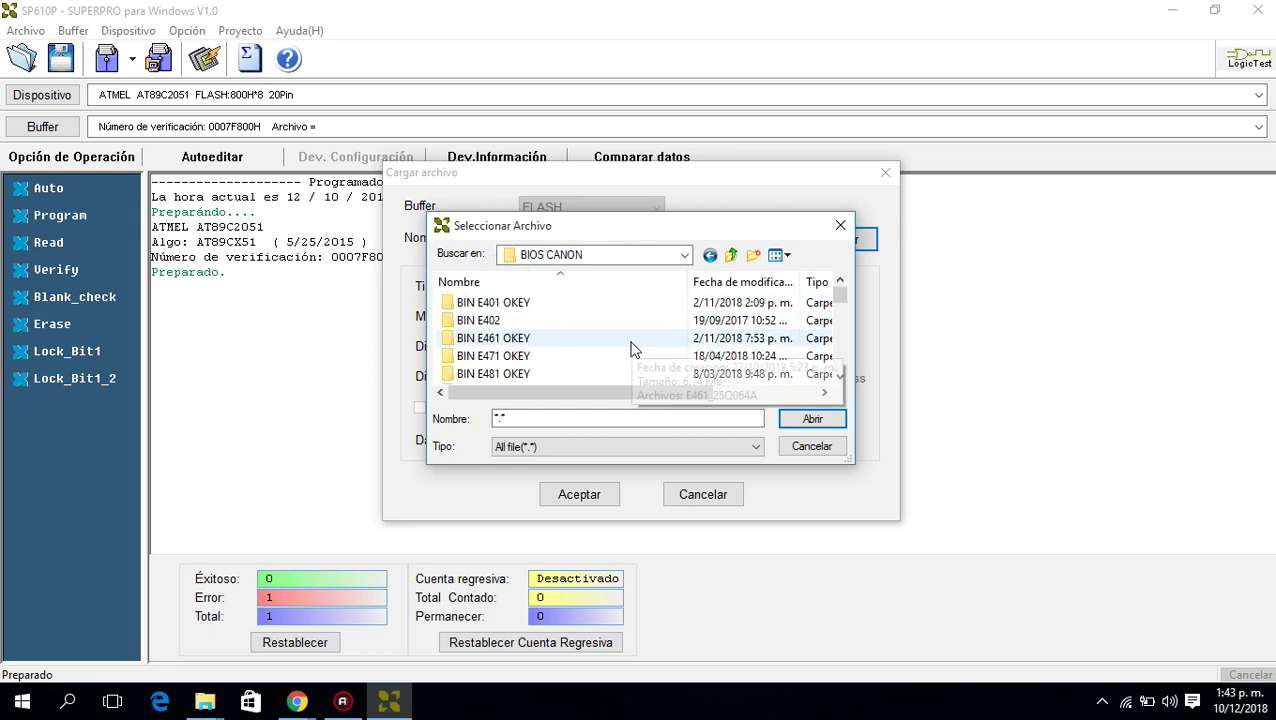
Step: Look through the whole list of Canon printer BIN folders in BIOS CANON and return toward its beginning
click(840, 377)
click(840, 377)
click(840, 377)
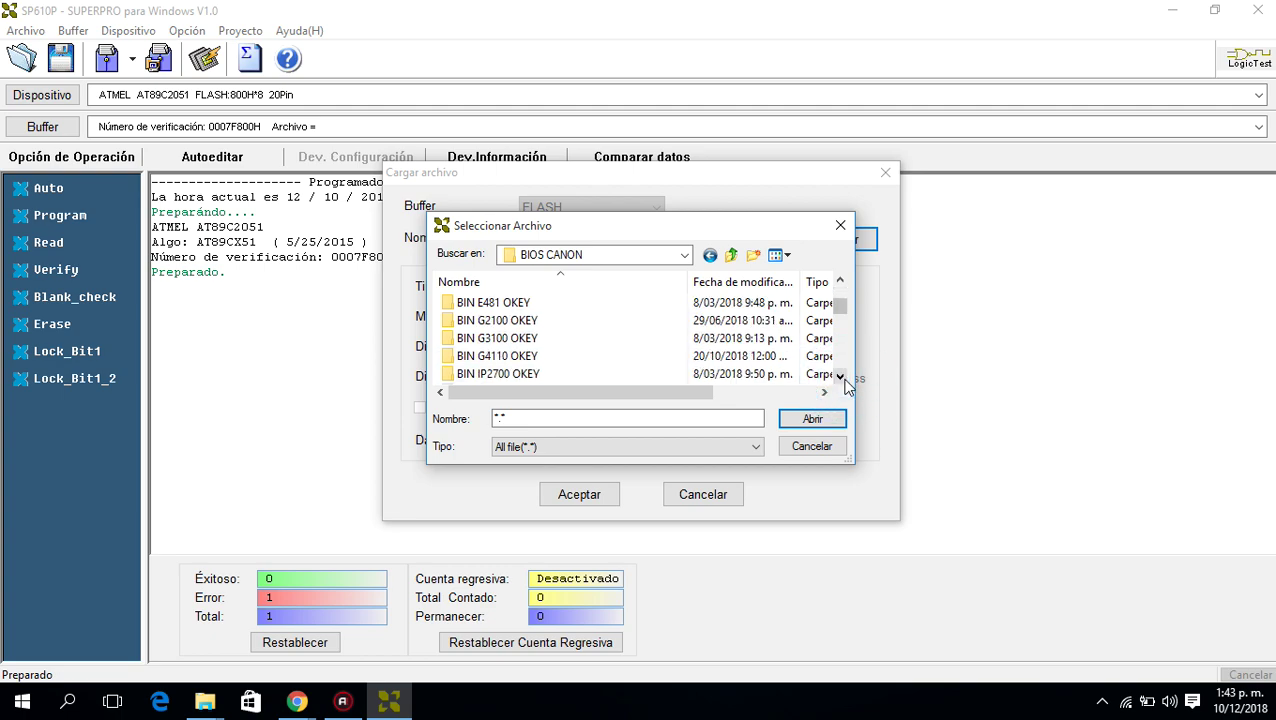
click(840, 377)
click(840, 377)
click(840, 377)
click(840, 377)
click(840, 377)
click(840, 377)
click(840, 377)
click(840, 377)
click(840, 377)
click(840, 377)
click(840, 377)
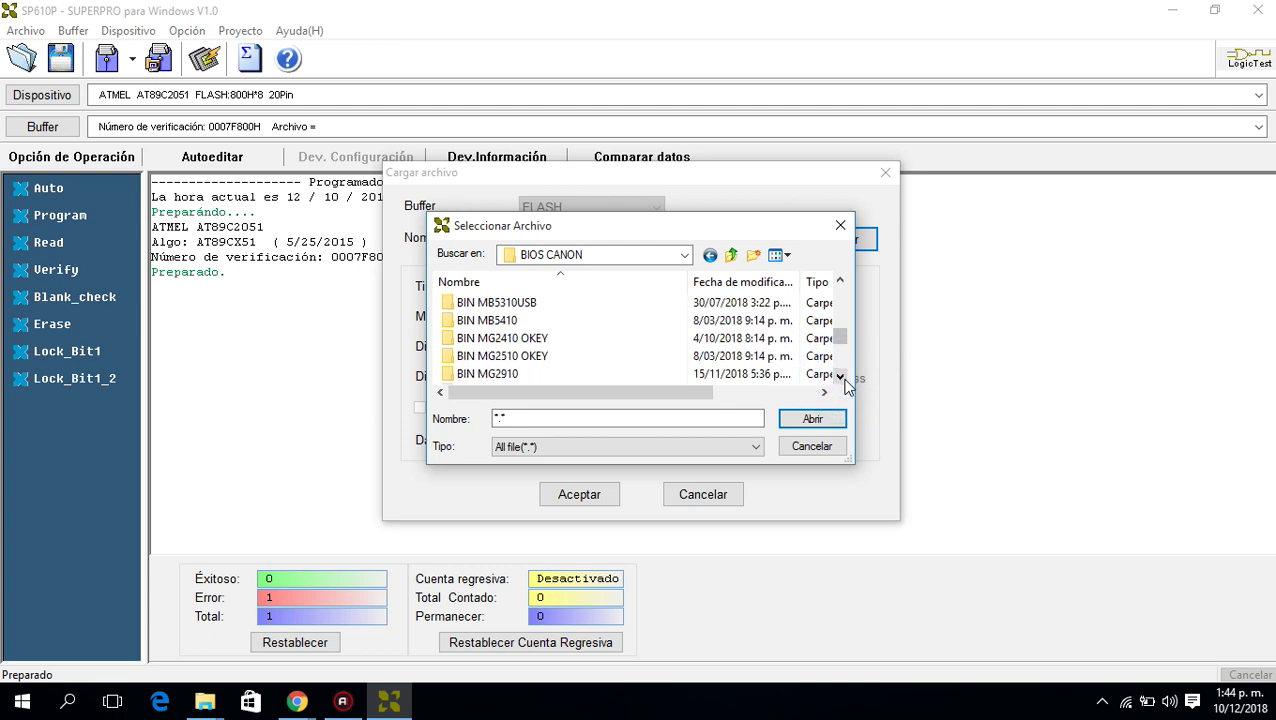
click(840, 377)
click(840, 377)
click(840, 377)
click(840, 377)
click(840, 377)
click(840, 377)
click(840, 377)
click(840, 377)
click(840, 377)
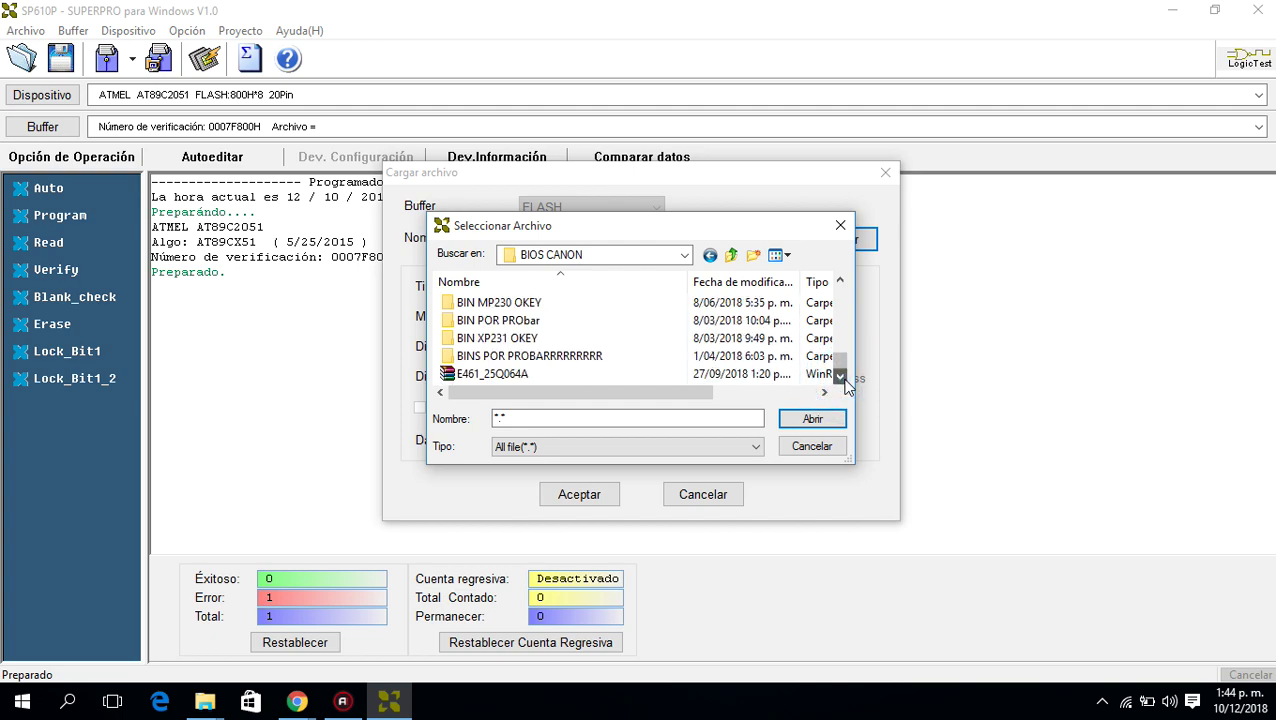
click(840, 282)
click(840, 282)
click(840, 282)
click(840, 282)
click(840, 282)
click(840, 282)
click(840, 282)
click(840, 282)
click(840, 282)
click(840, 282)
click(840, 282)
click(840, 282)
click(840, 282)
click(840, 282)
click(840, 282)
click(840, 282)
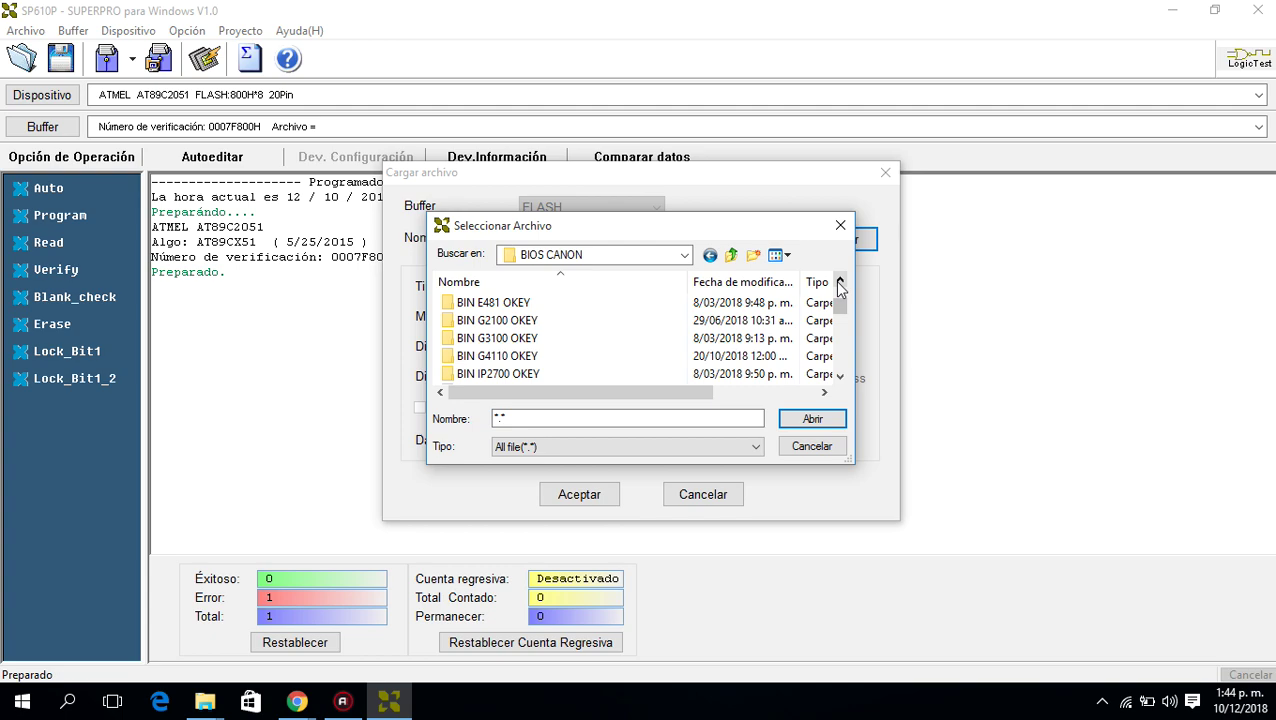
Step: Check the contents of the BIN G3100 OKEY and BIN E481 OKEY folders, returning to BIOS CANON after each
click(587, 345)
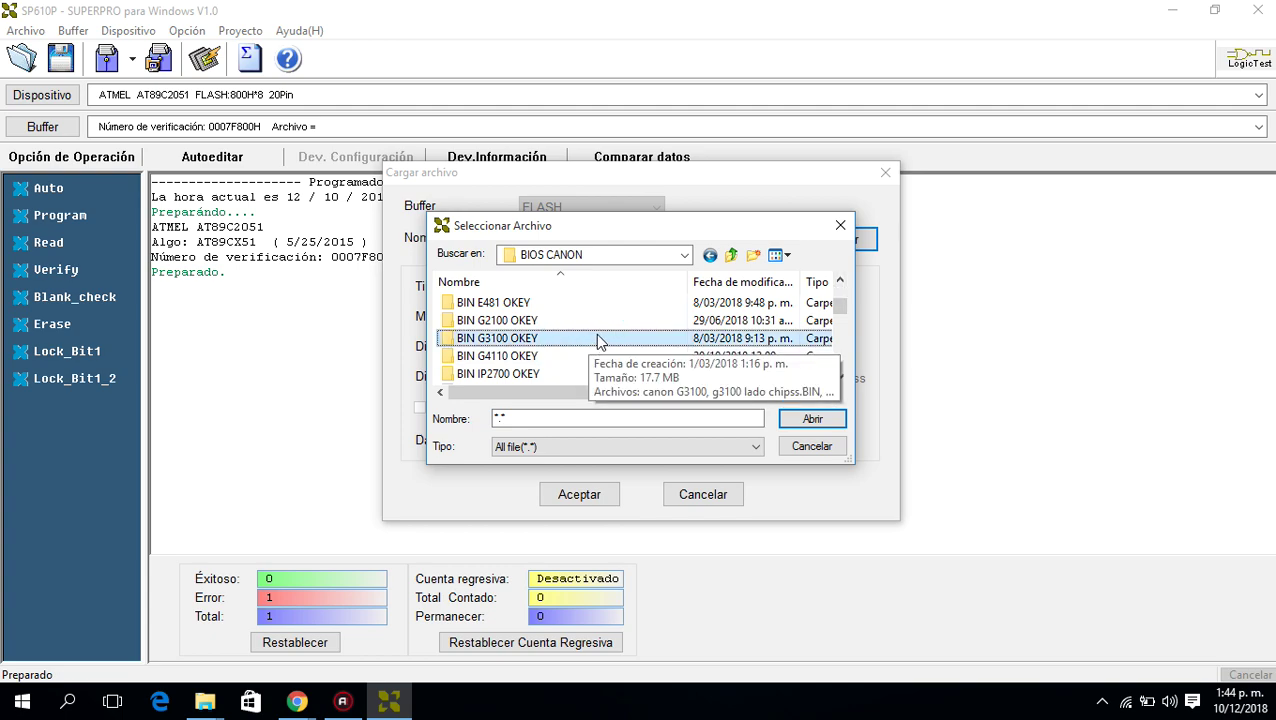
double_click(598, 340)
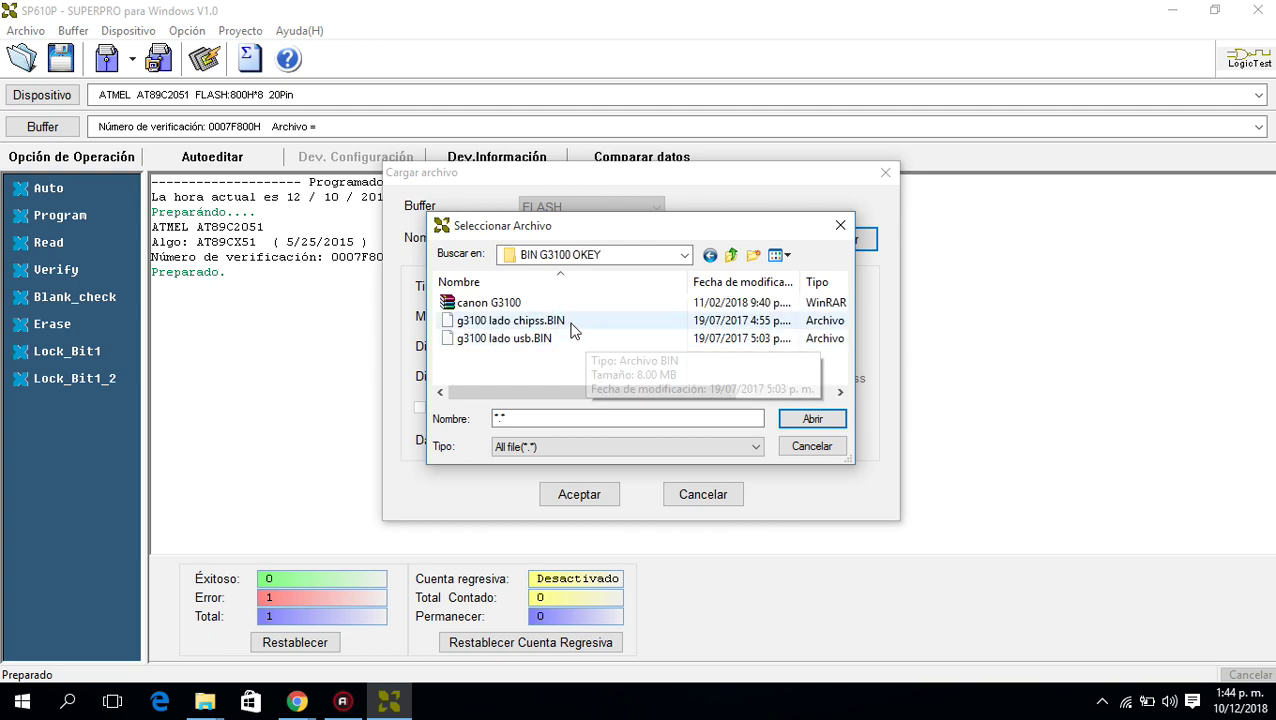
click(710, 254)
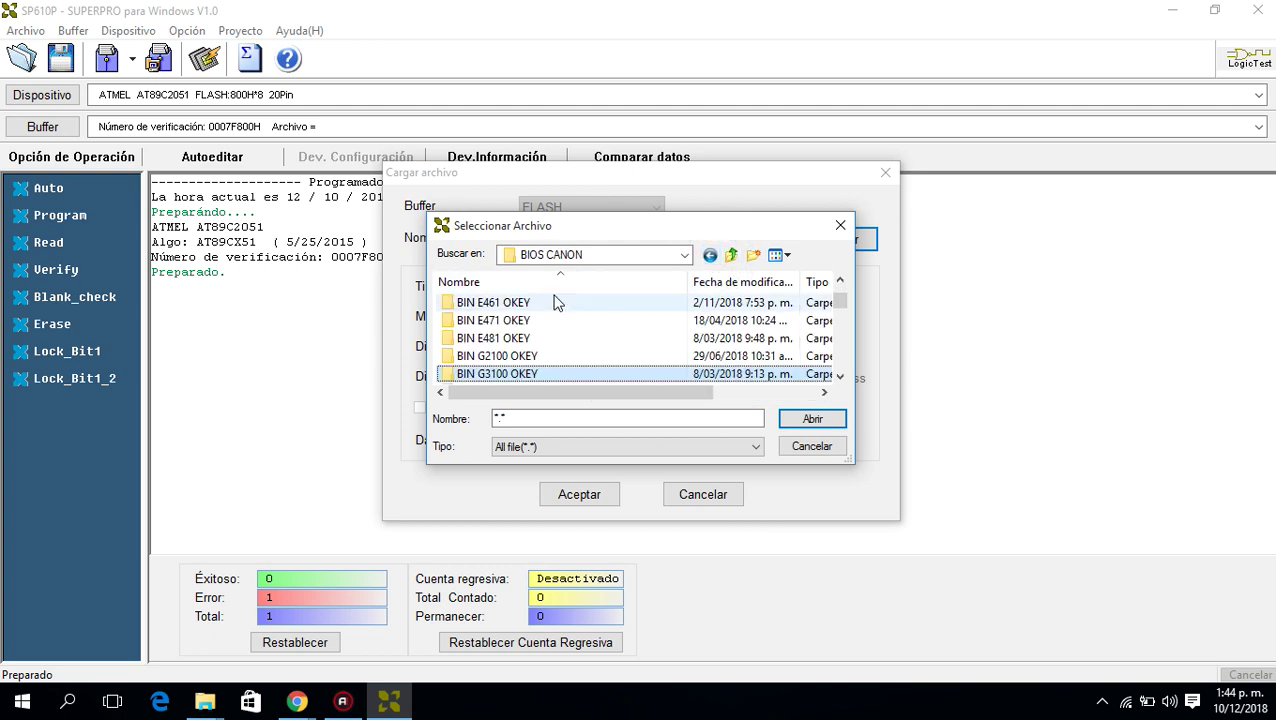
double_click(513, 340)
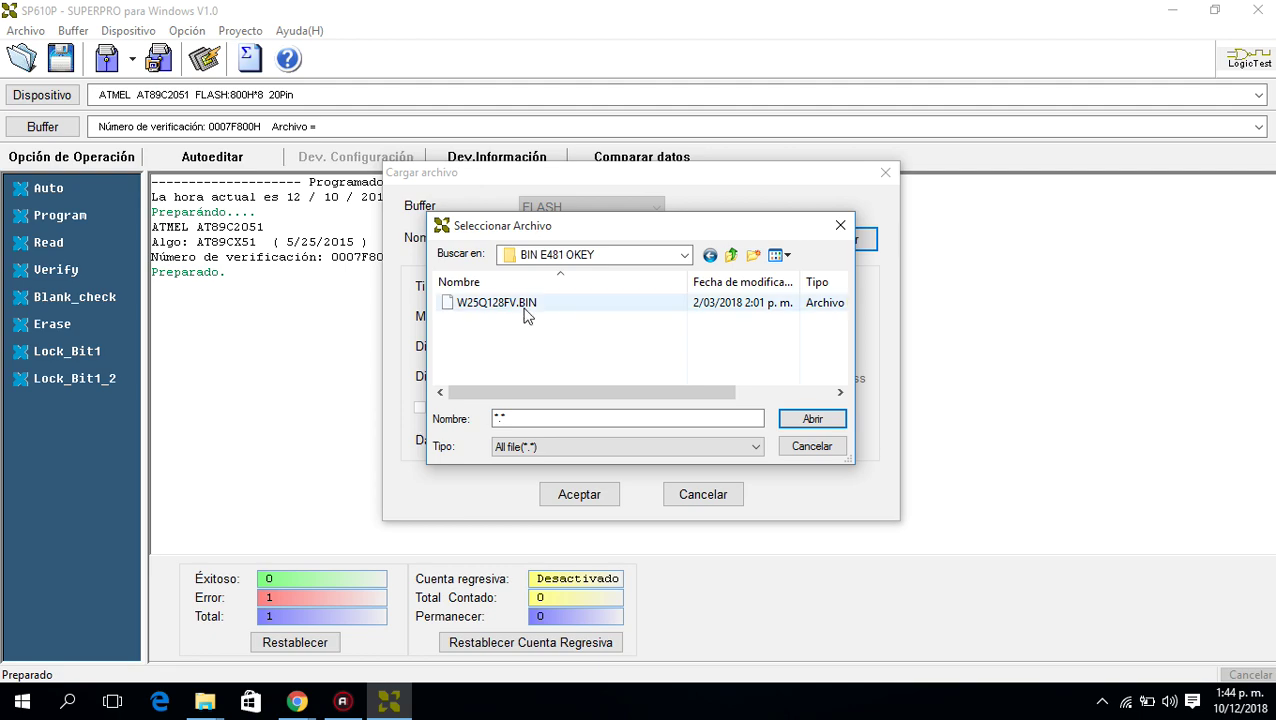
click(709, 259)
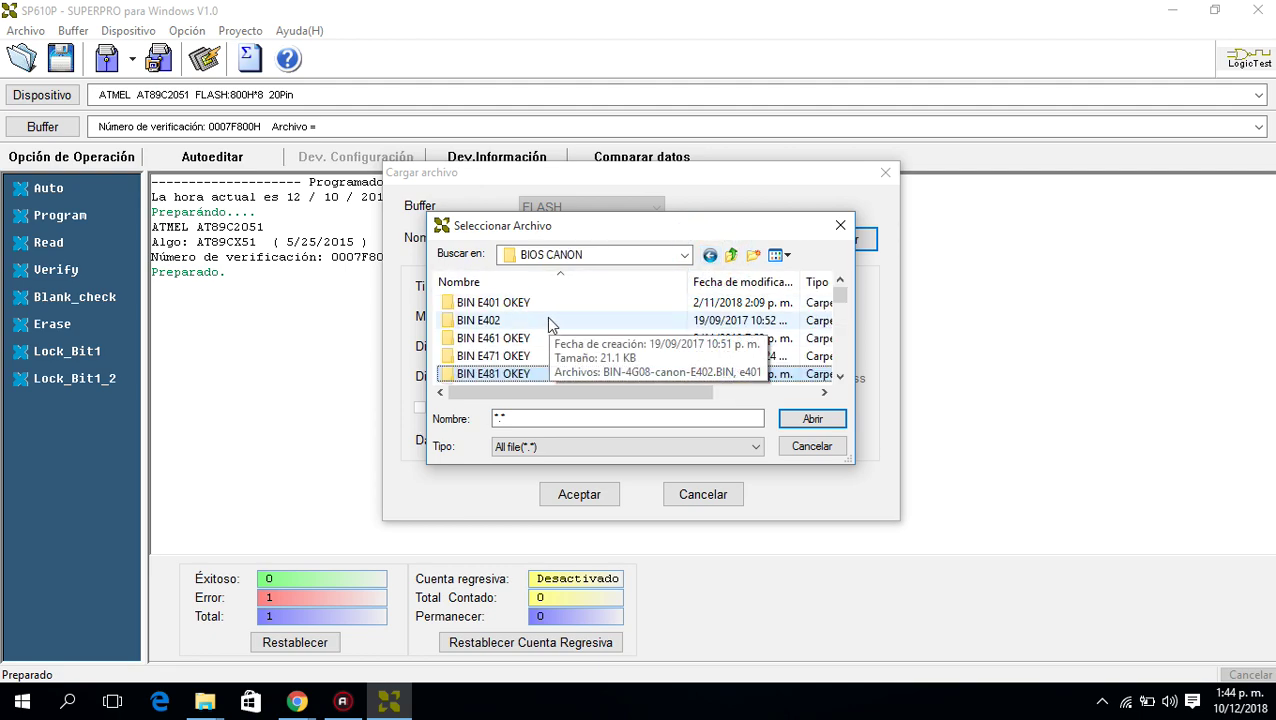
Step: Choose the file GD25Q127C-FRONT-G4110 from the BIN G4110 OKEY folder as the file to load
click(840, 377)
click(840, 377)
click(840, 377)
click(840, 377)
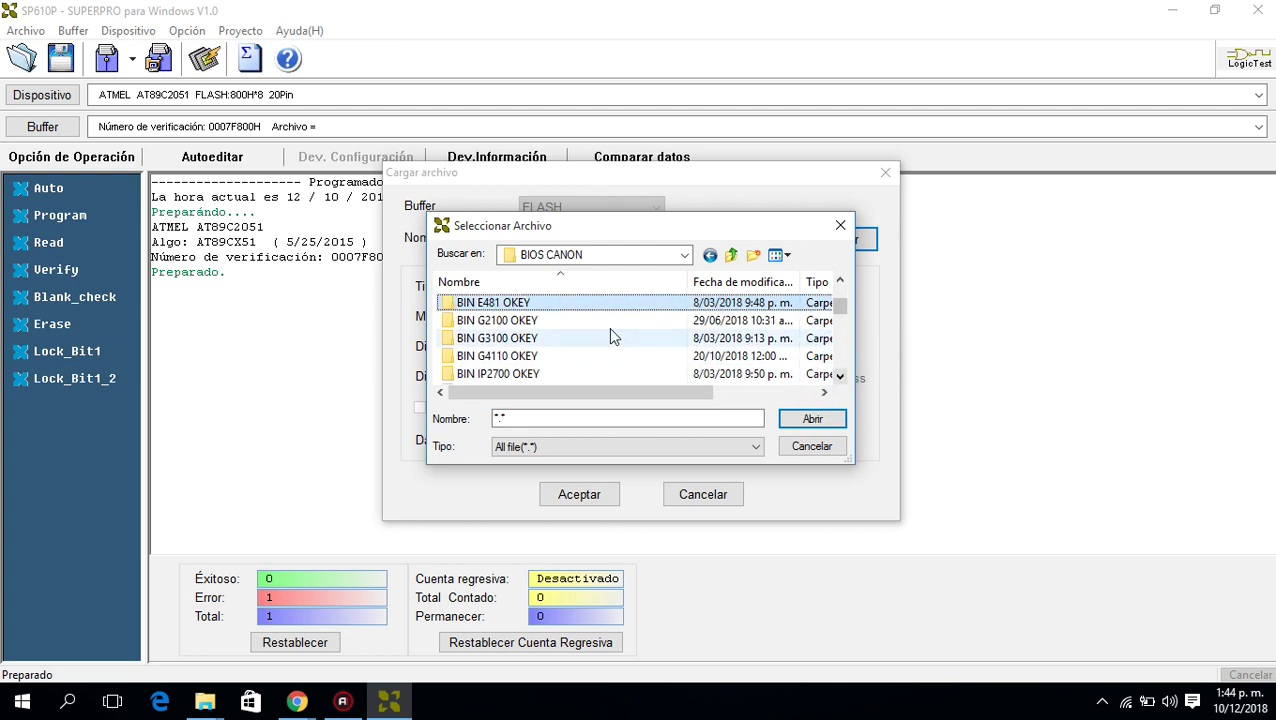
double_click(520, 355)
click(532, 305)
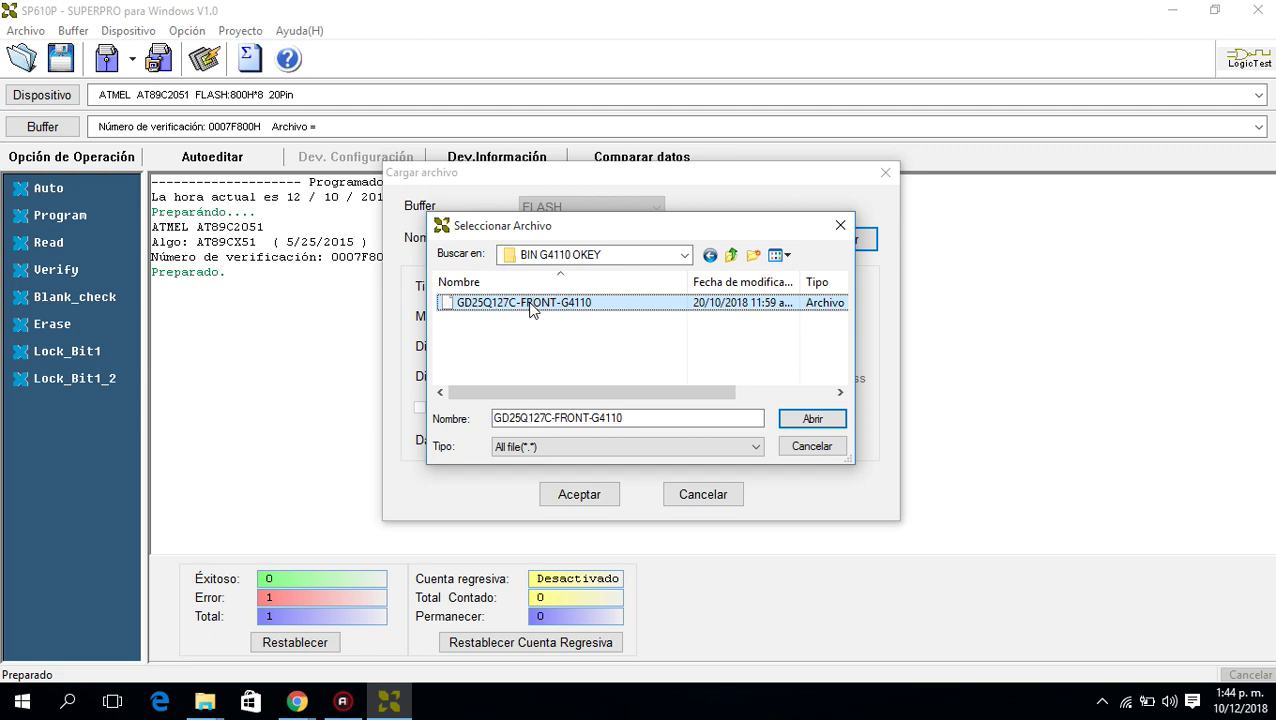
click(812, 421)
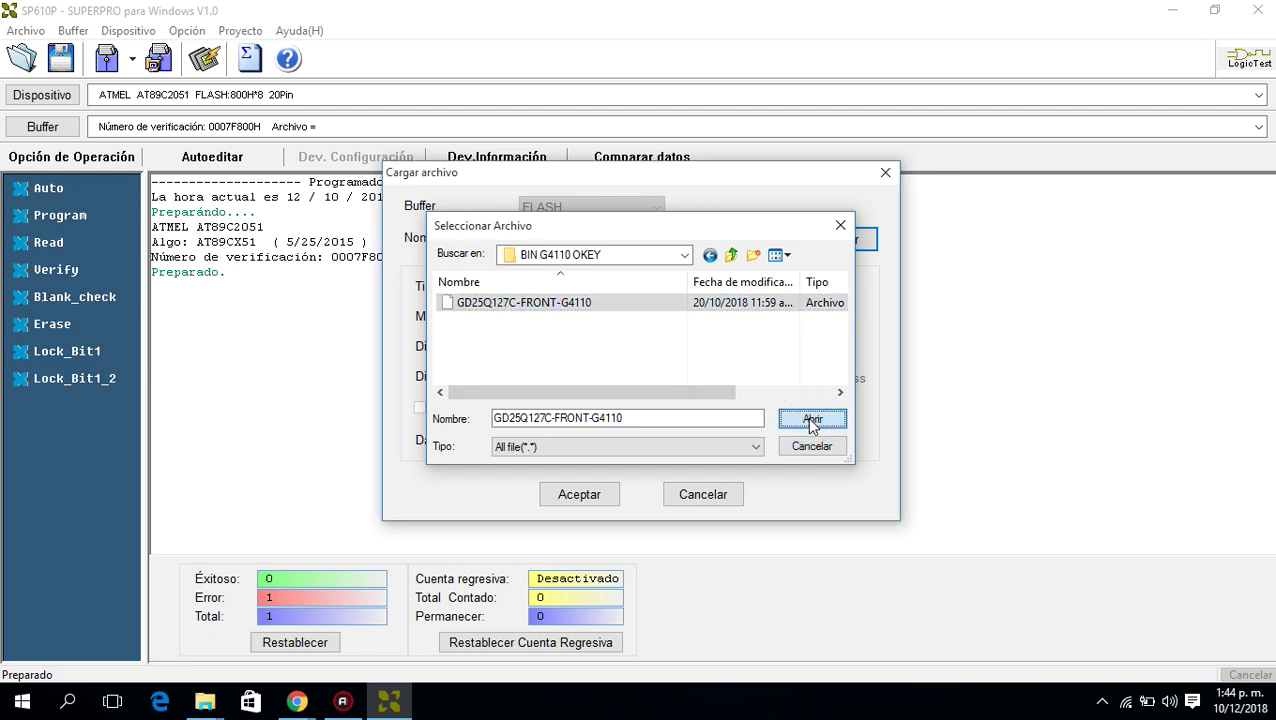
Step: Review the available file types, keep Binario, and load the chosen file into the buffer
click(712, 287)
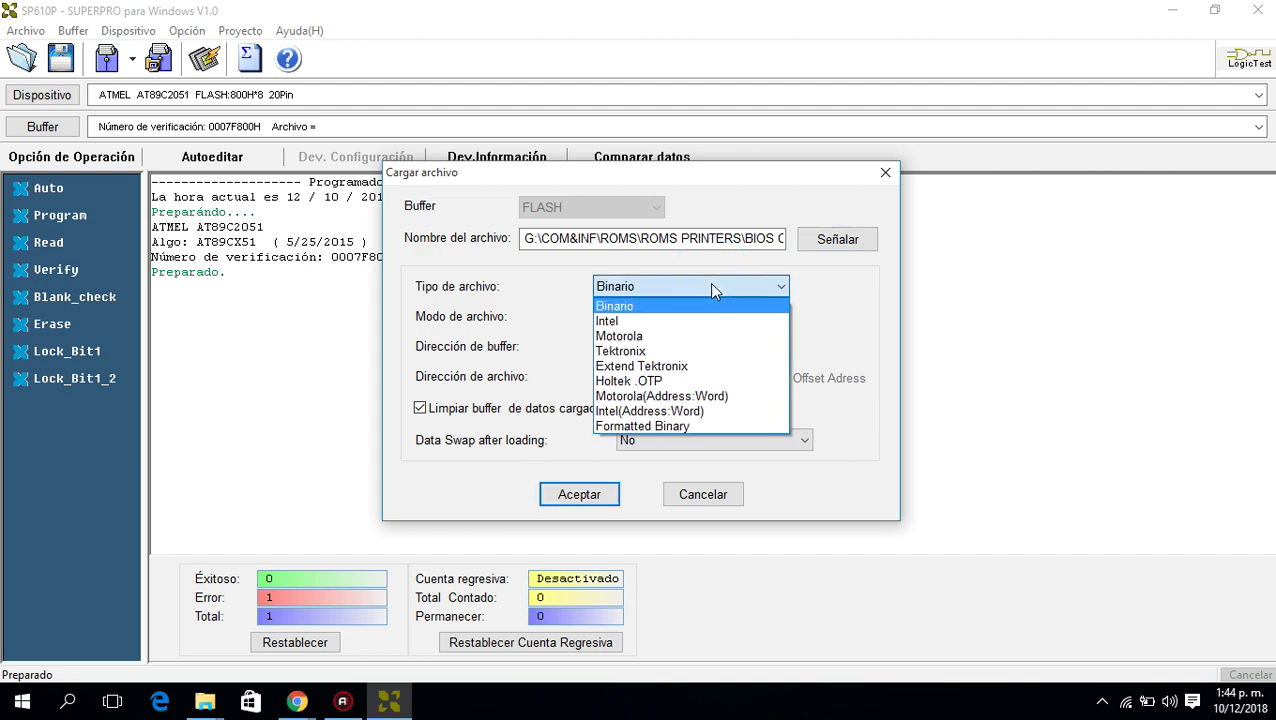
click(710, 286)
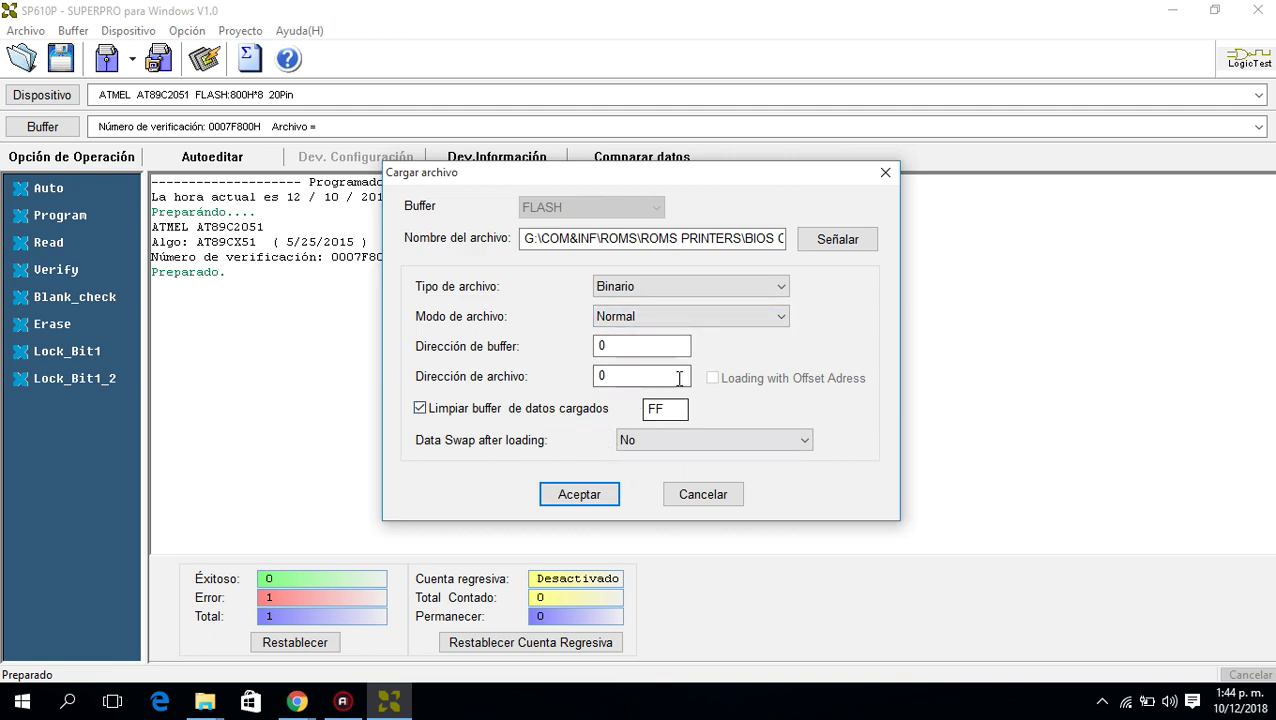
click(580, 497)
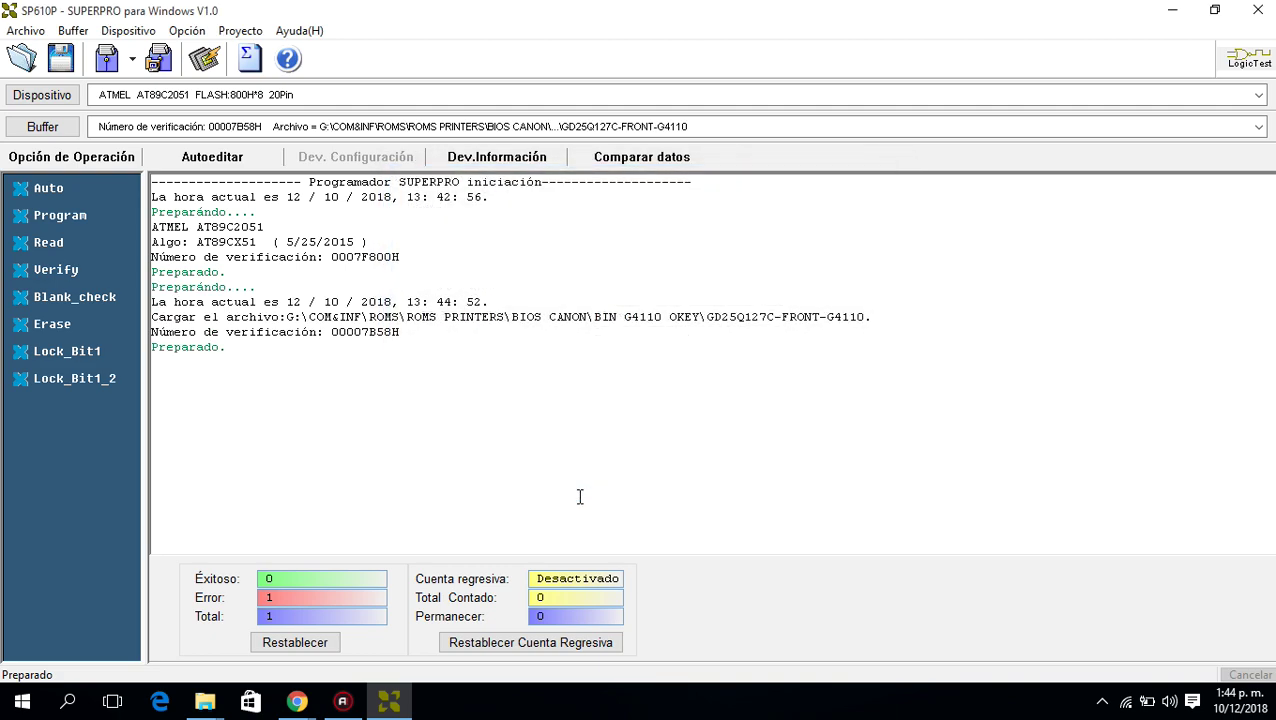
Step: Search the device selection for GD25 and choose GIGADEVICE as the manufacturer
click(60, 95)
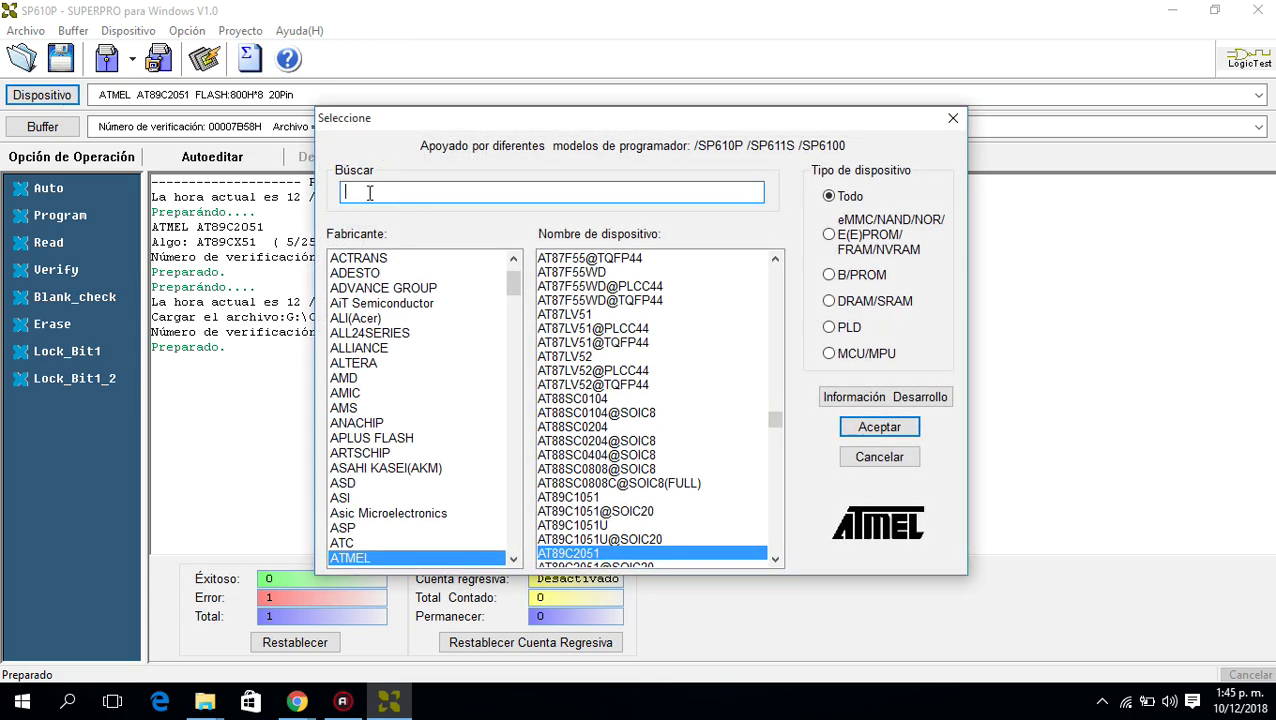
text(GD)
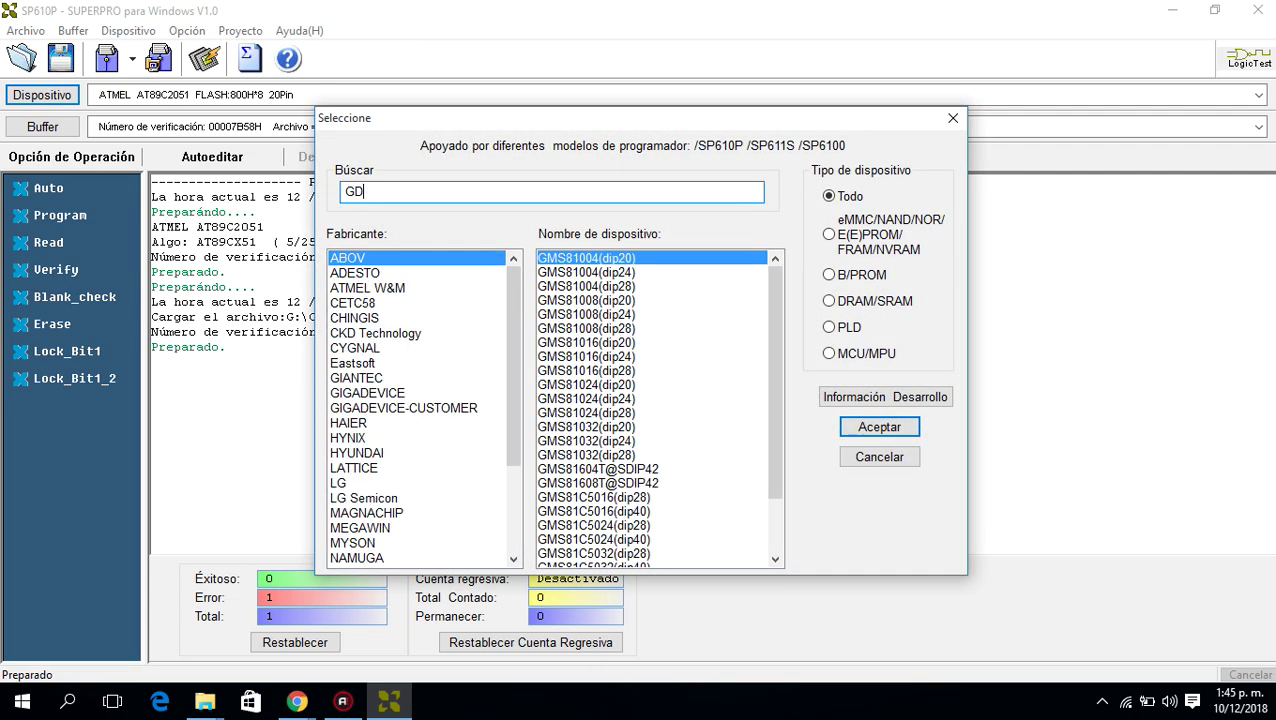
text(25)
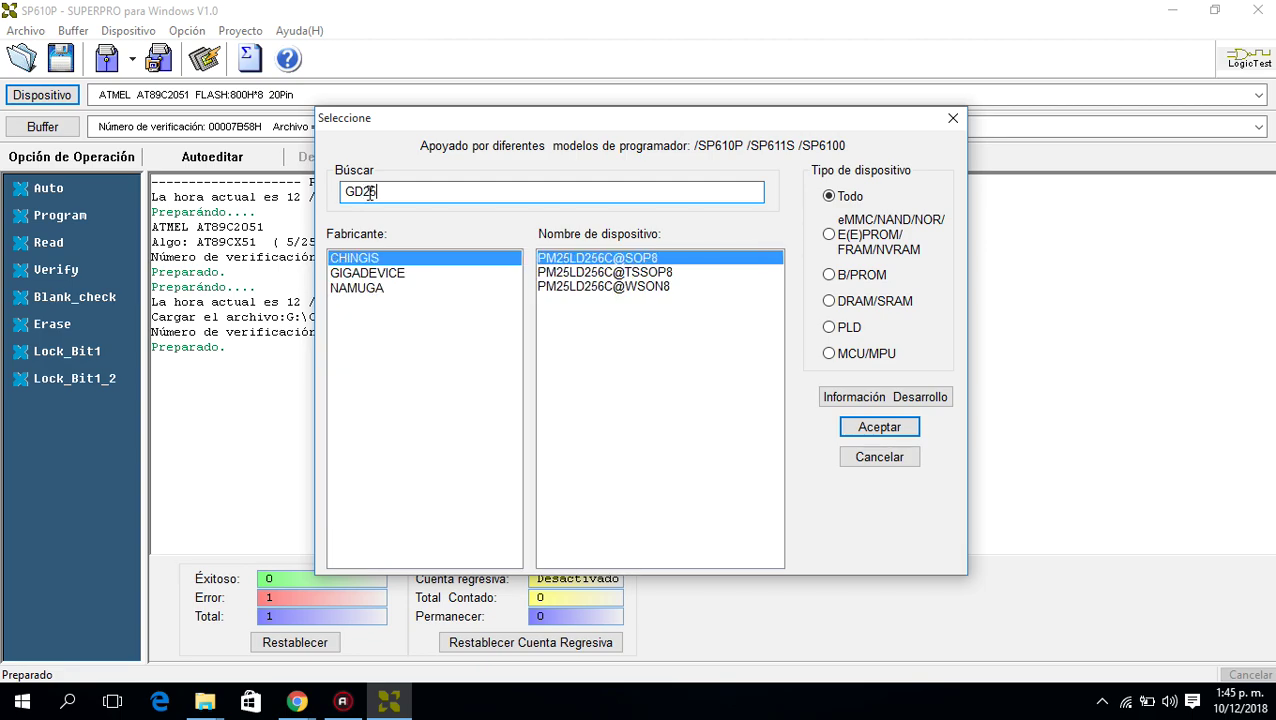
click(392, 272)
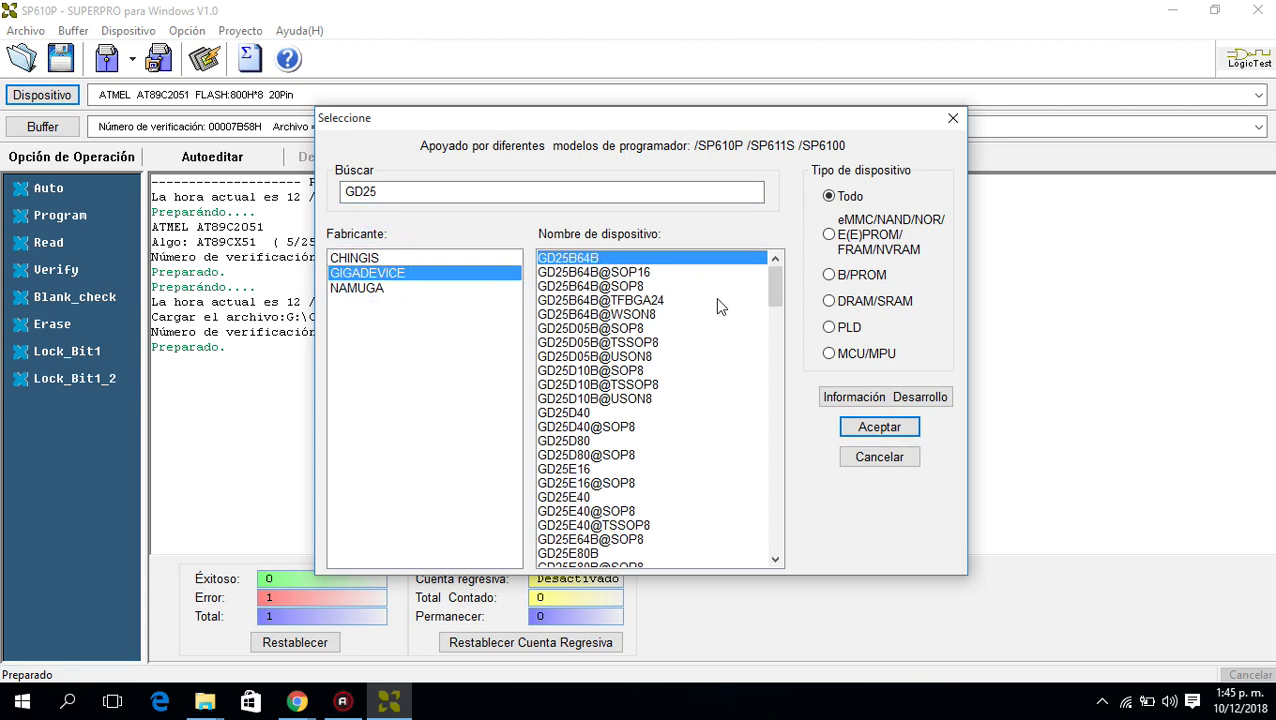
Step: Look through the GIGADEVICE device names down to the end of the list for a chip matching GD25Q127C
click(775, 558)
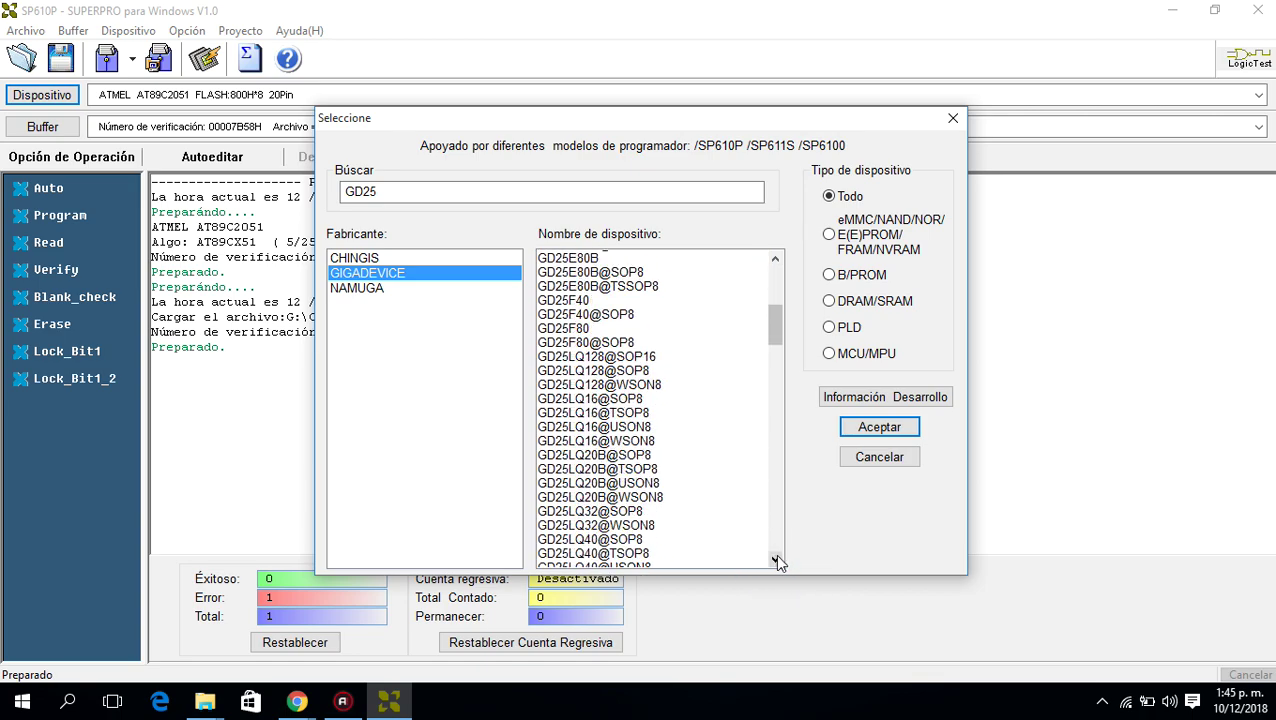
click(776, 559)
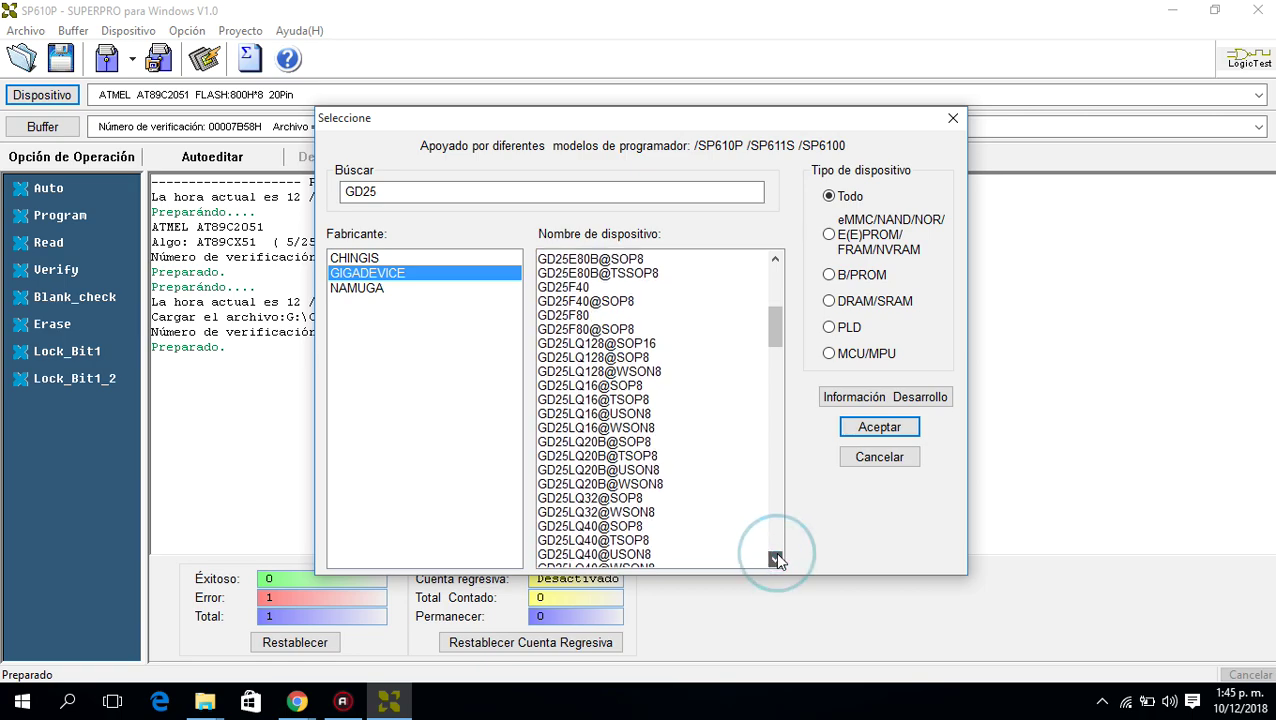
click(775, 558)
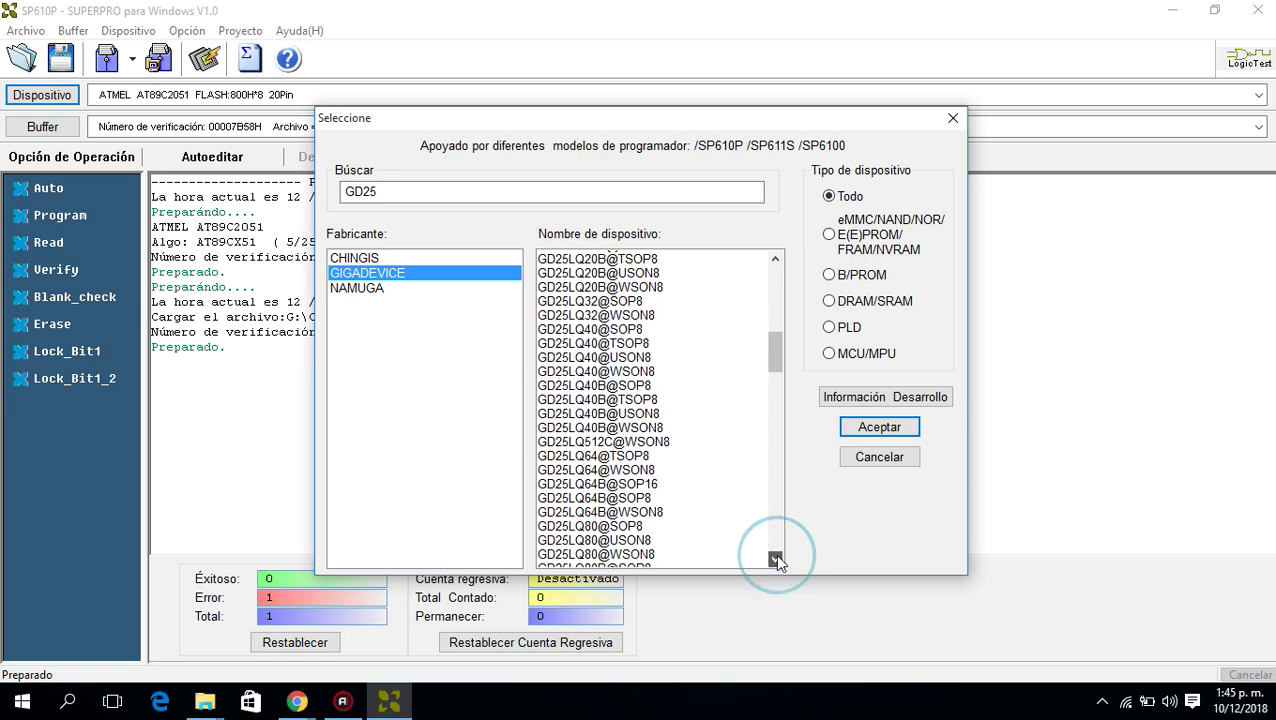
click(775, 558)
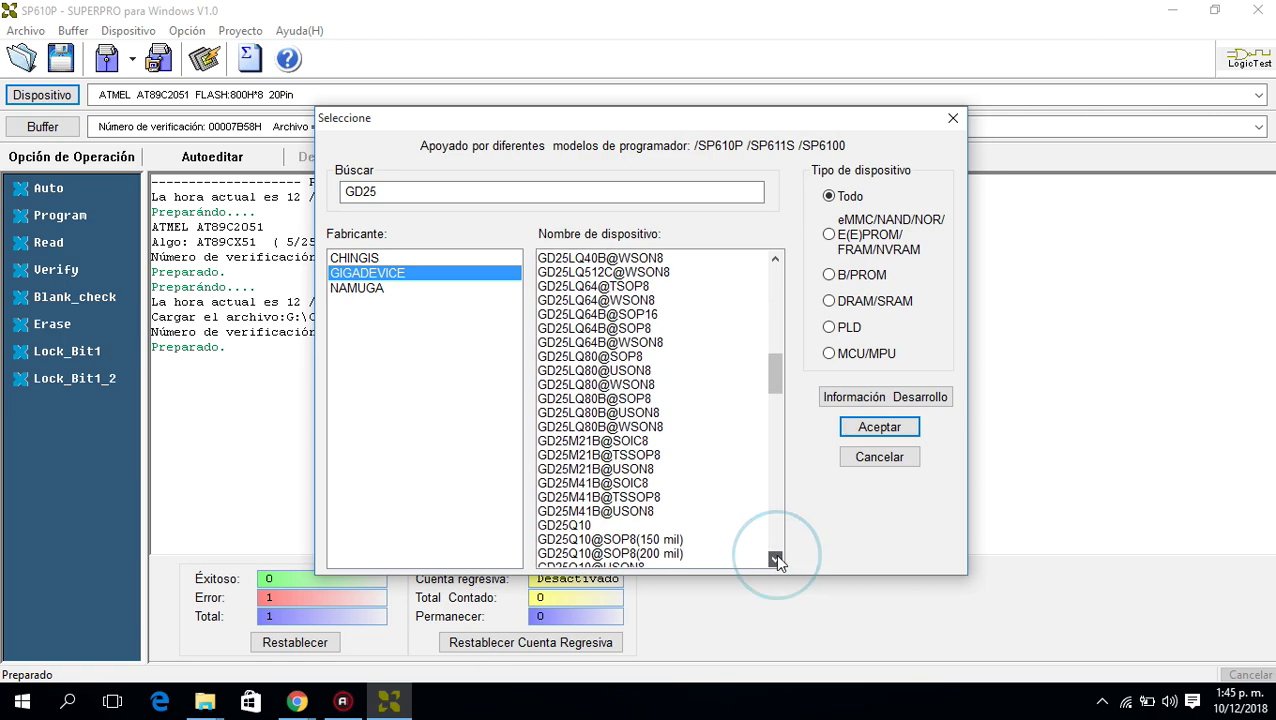
click(775, 558)
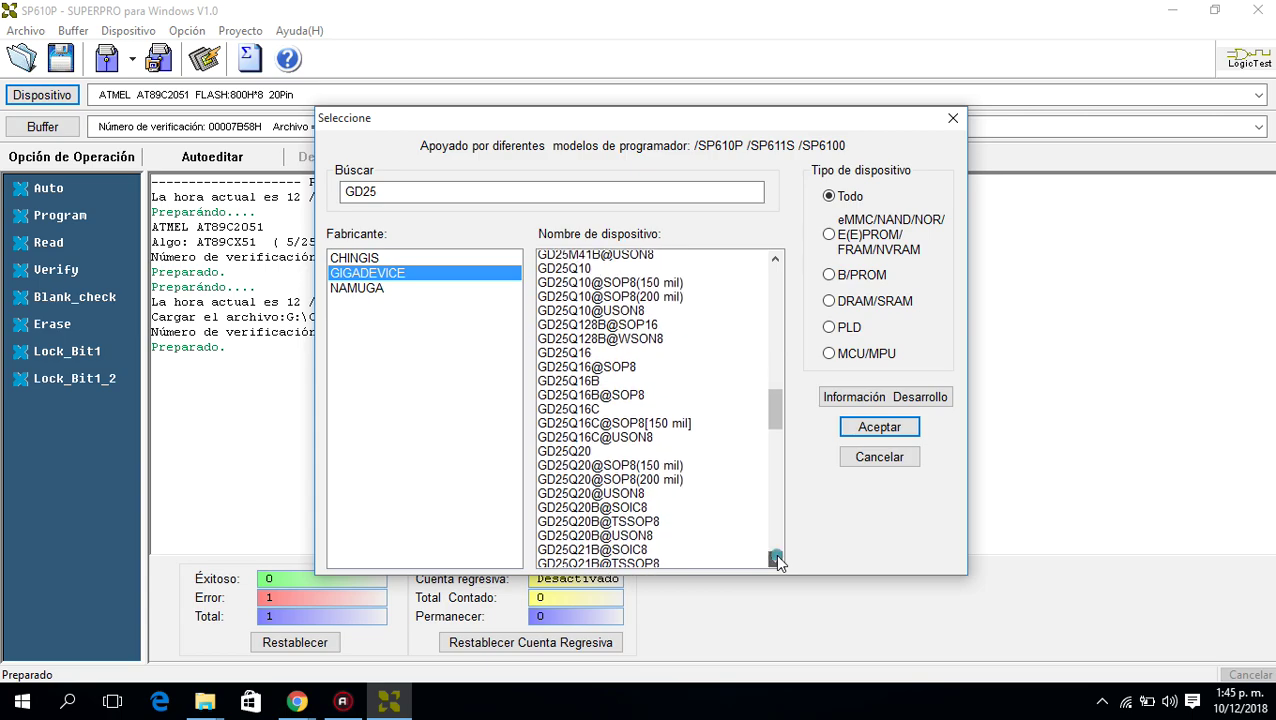
click(775, 558)
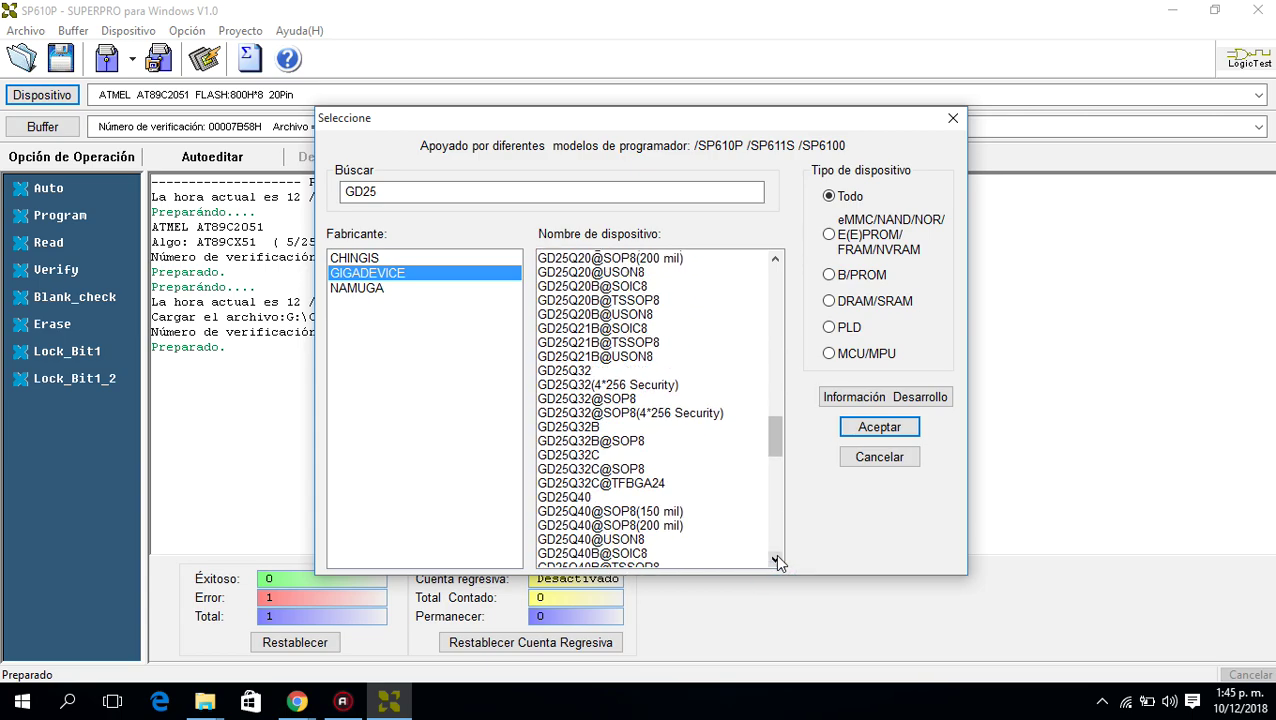
click(775, 558)
click(775, 559)
click(775, 559)
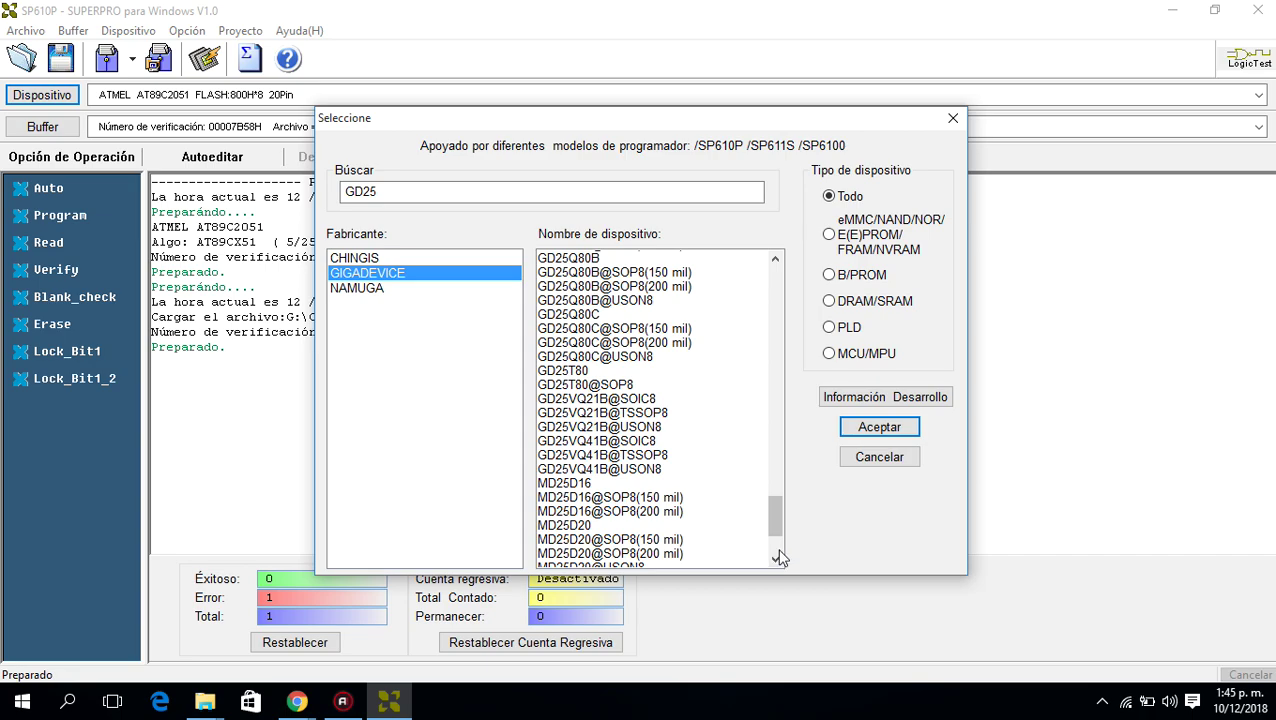
click(775, 559)
click(775, 559)
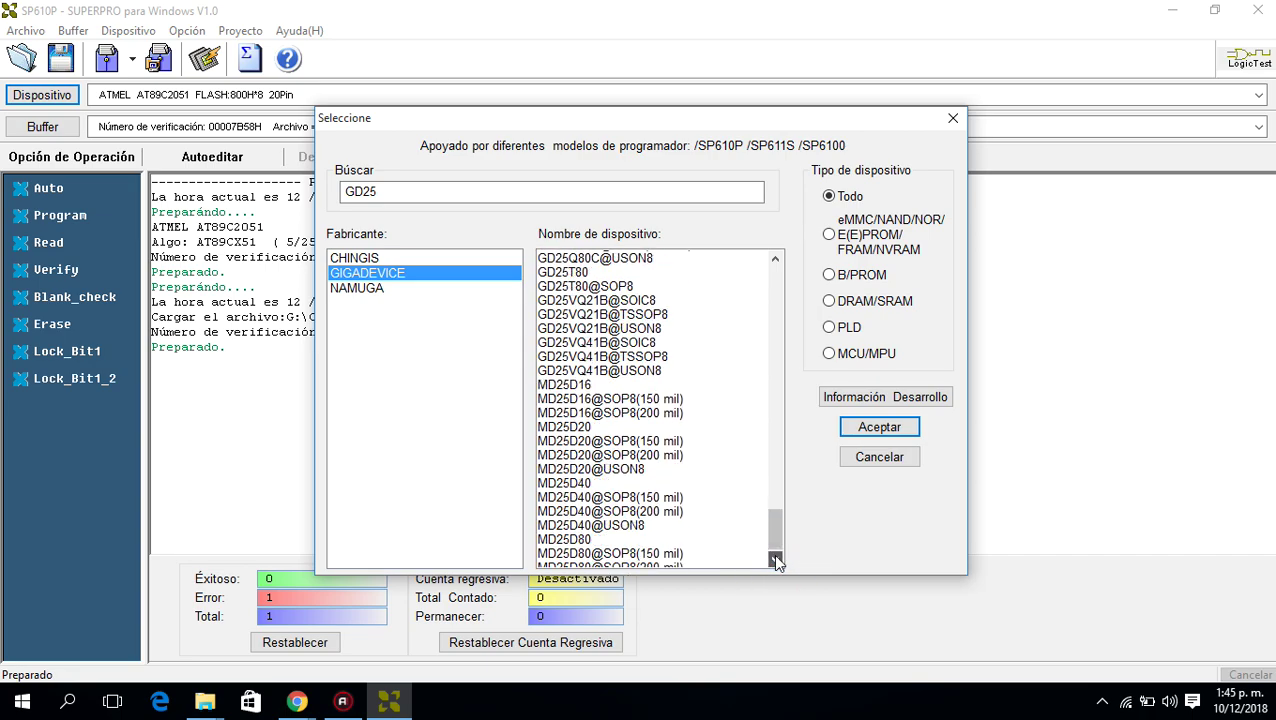
click(775, 559)
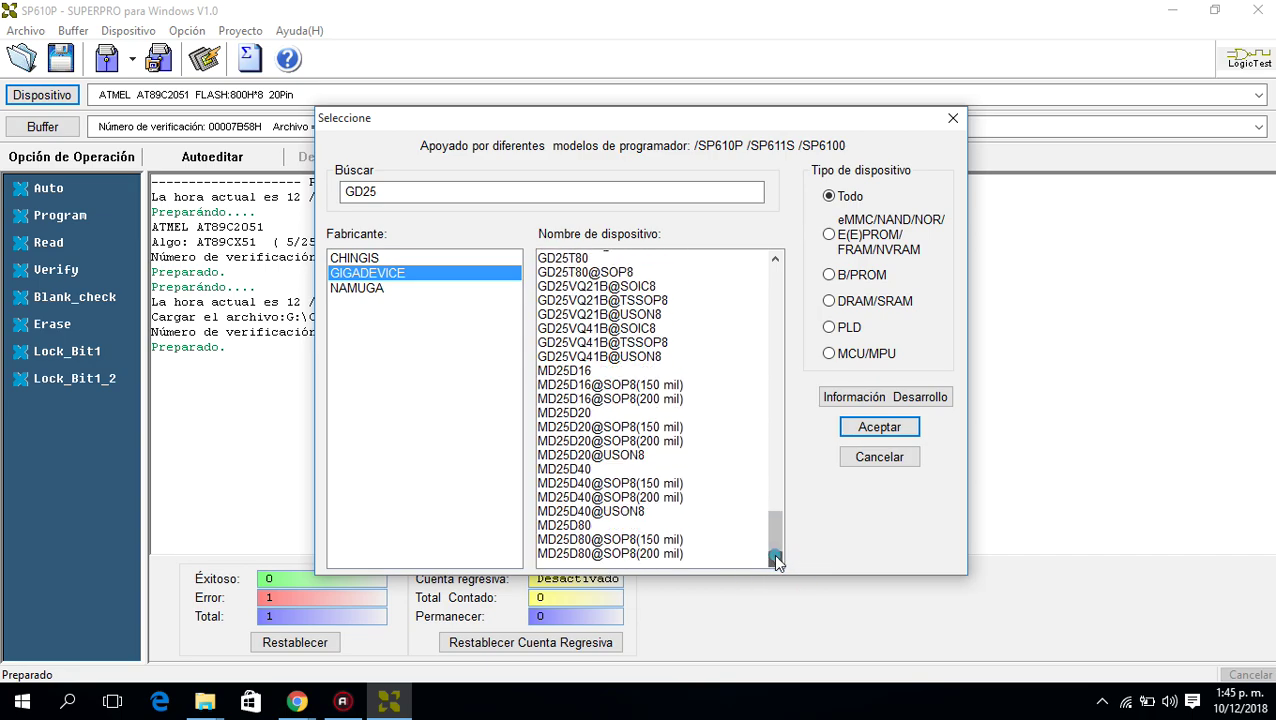
click(776, 259)
click(776, 259)
Step: Narrow the device search to GD25Q and set the GIGADEVICE GD25LQ128@SOP8 as the programmer's device
drag(726, 120, 745, 215)
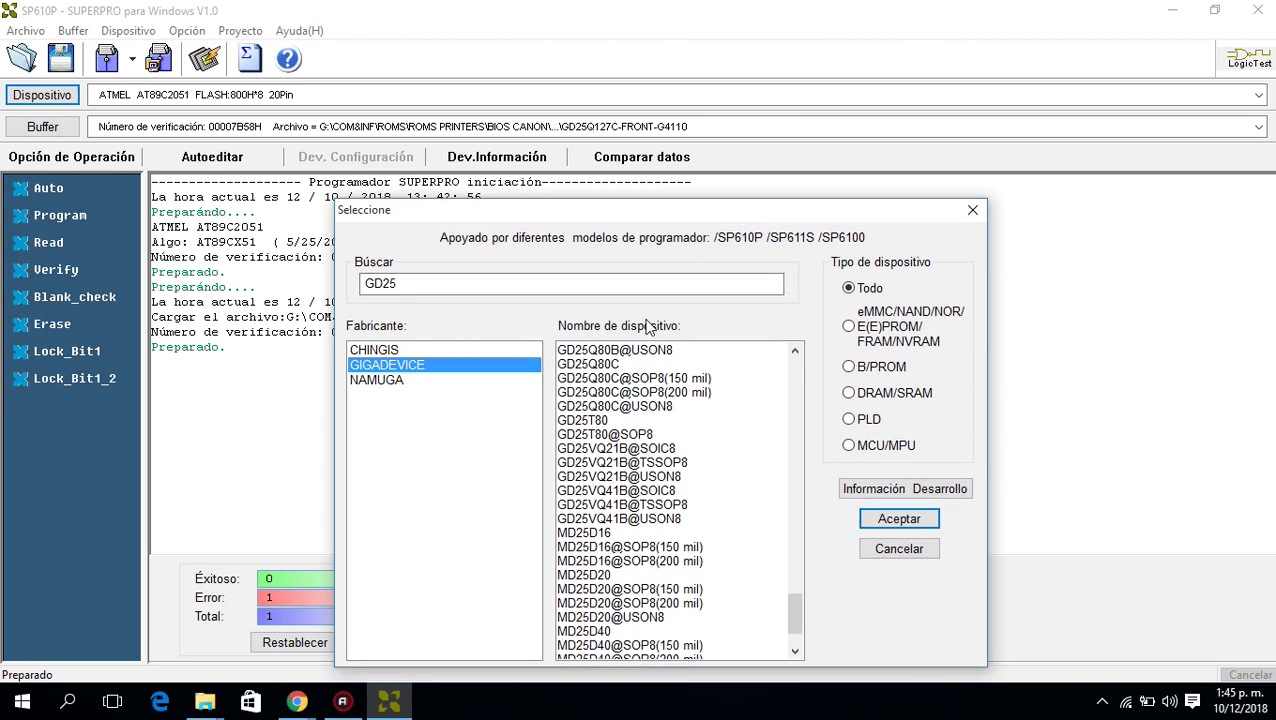
click(527, 289)
text(Q)
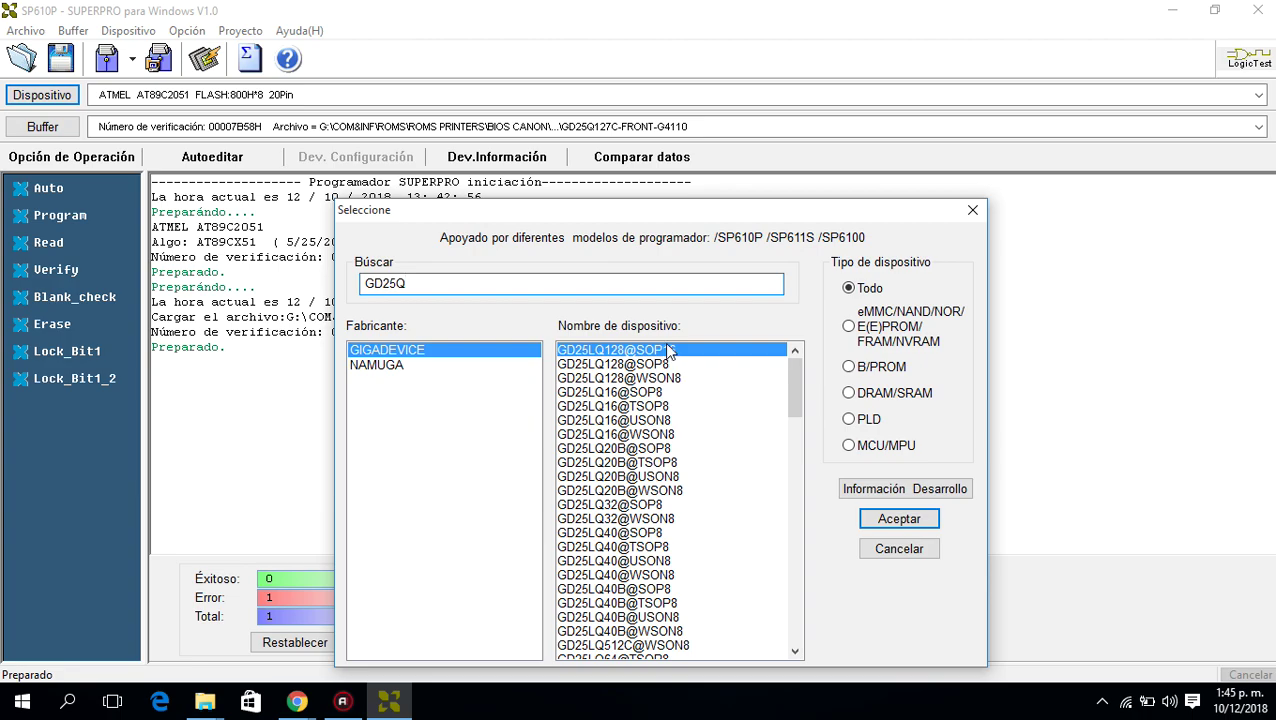
click(657, 364)
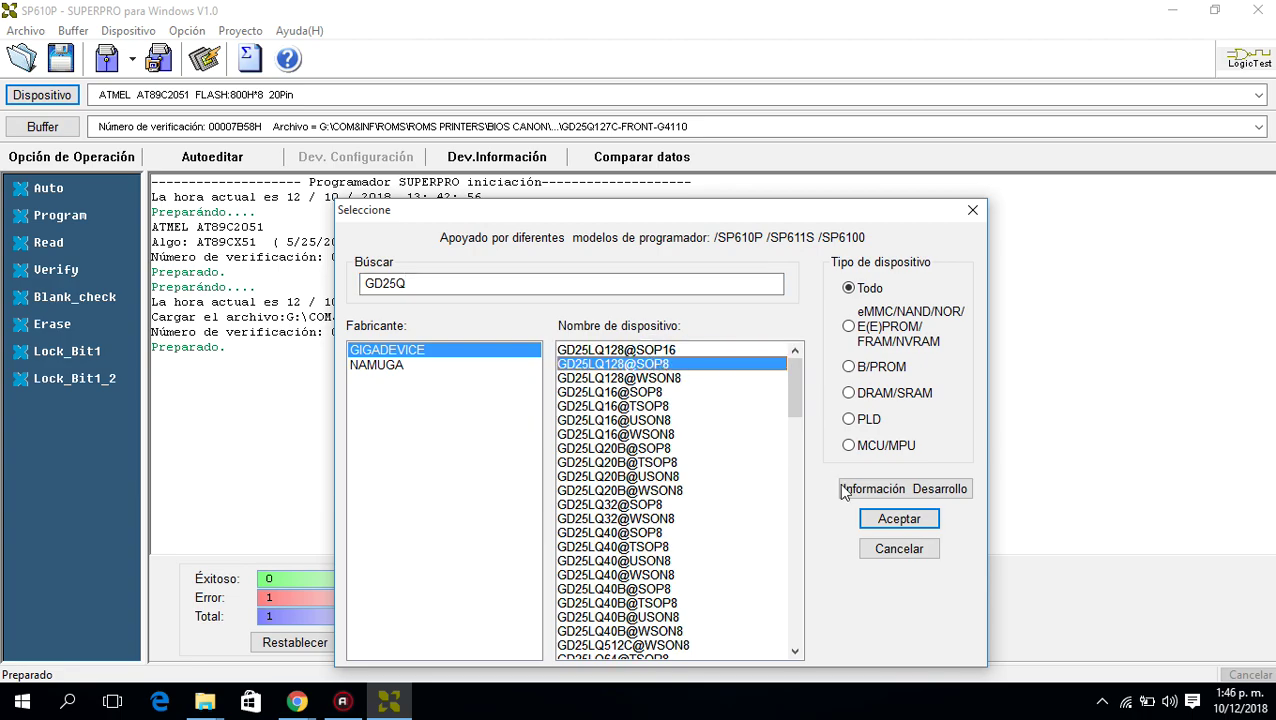
click(884, 518)
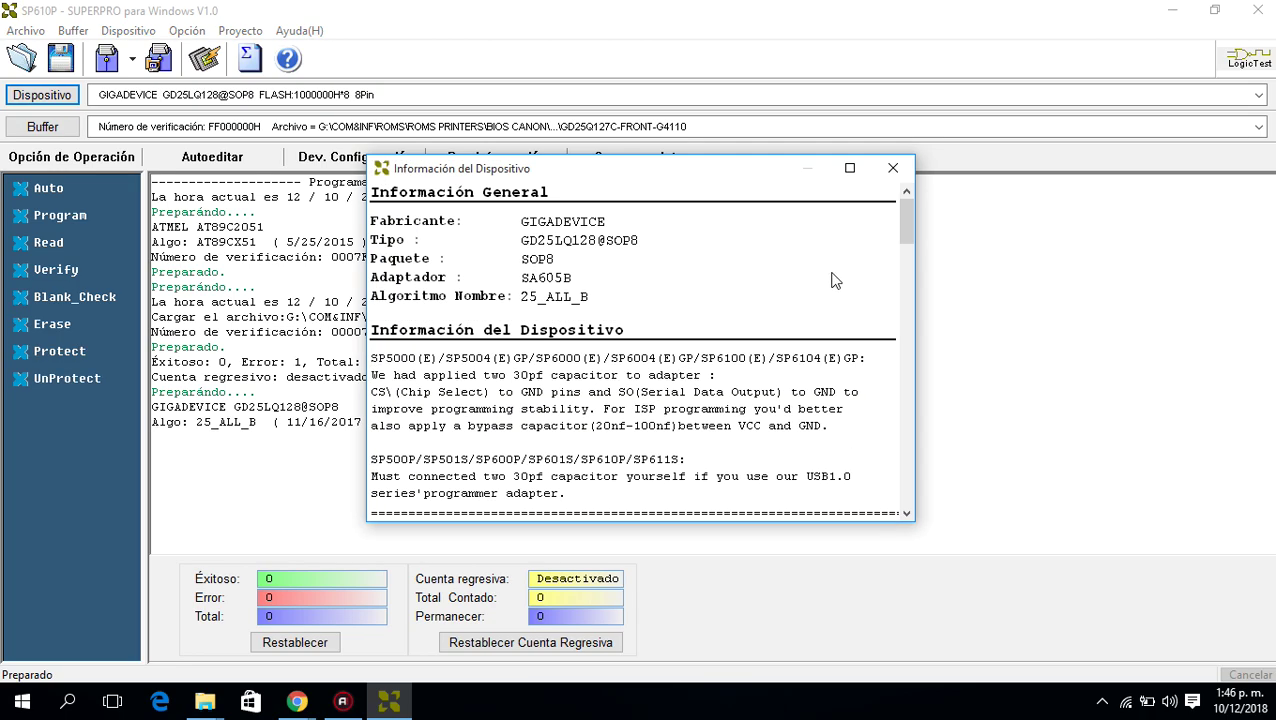
Step: Close the device information for the selected chip and minimize the programmer window to show the desktop
click(895, 166)
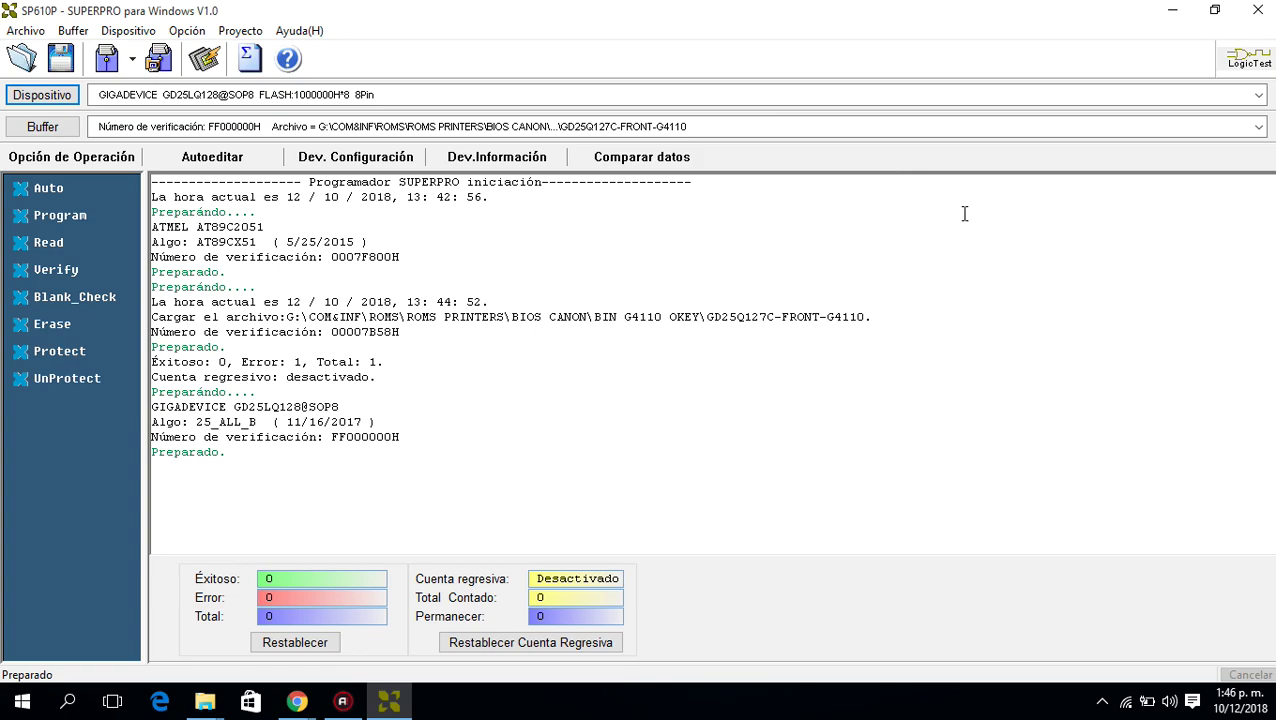
click(1172, 10)
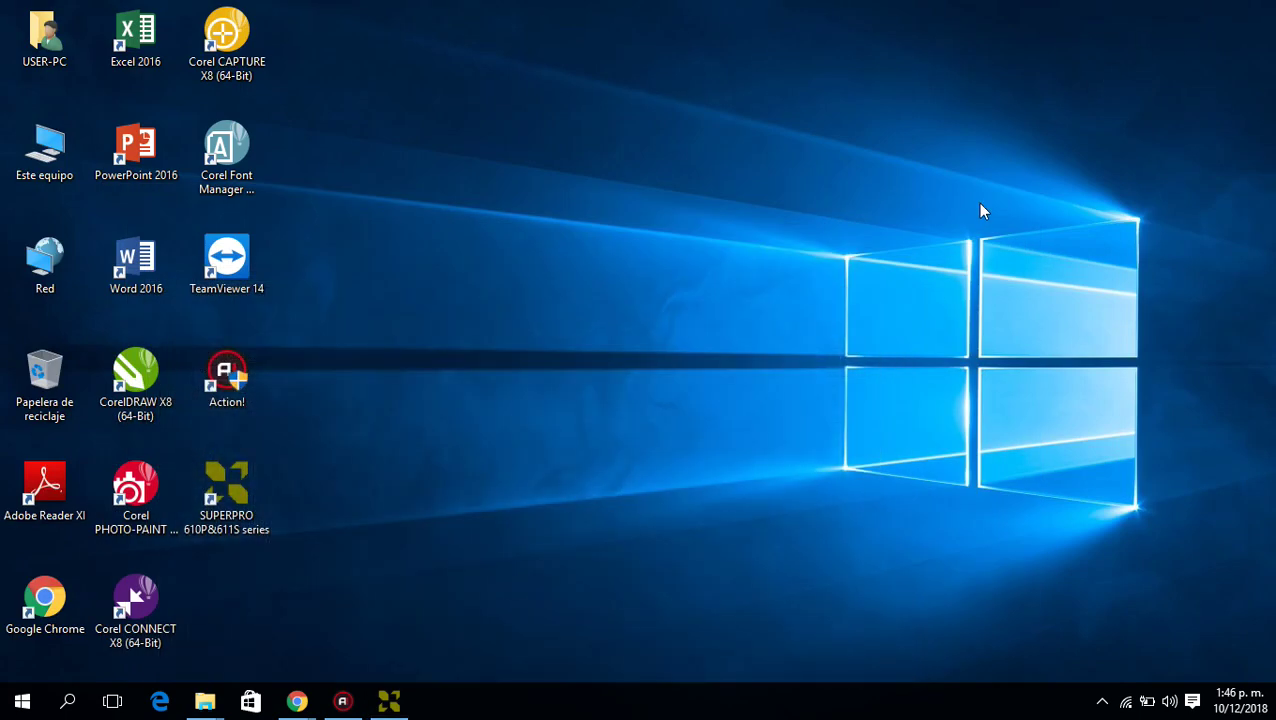